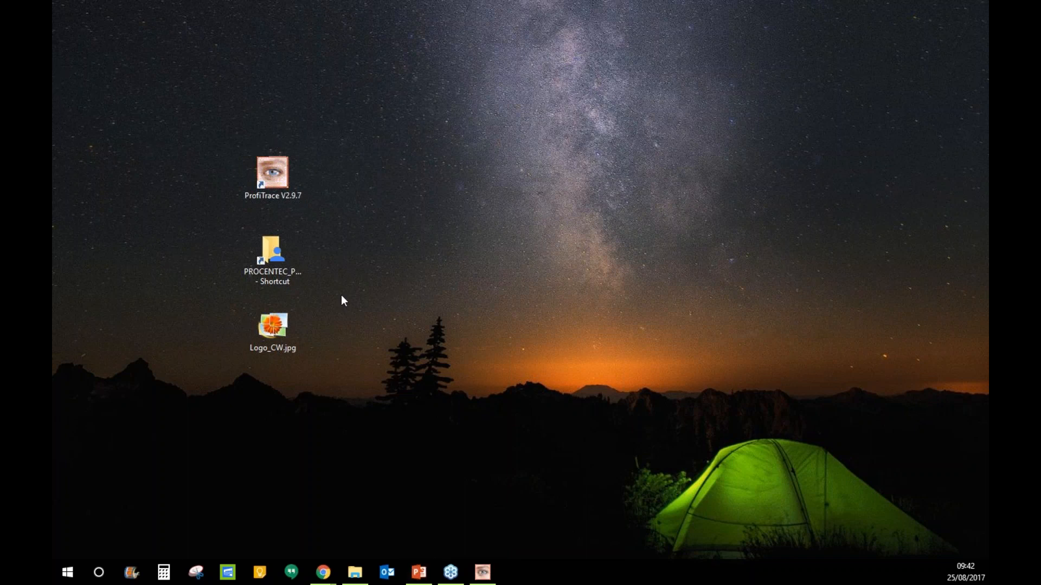
# - Launch ProfiTrace V2.9.7 from its desktop shortcut and maximise it to show the Live list
pyautogui.click(284, 194)
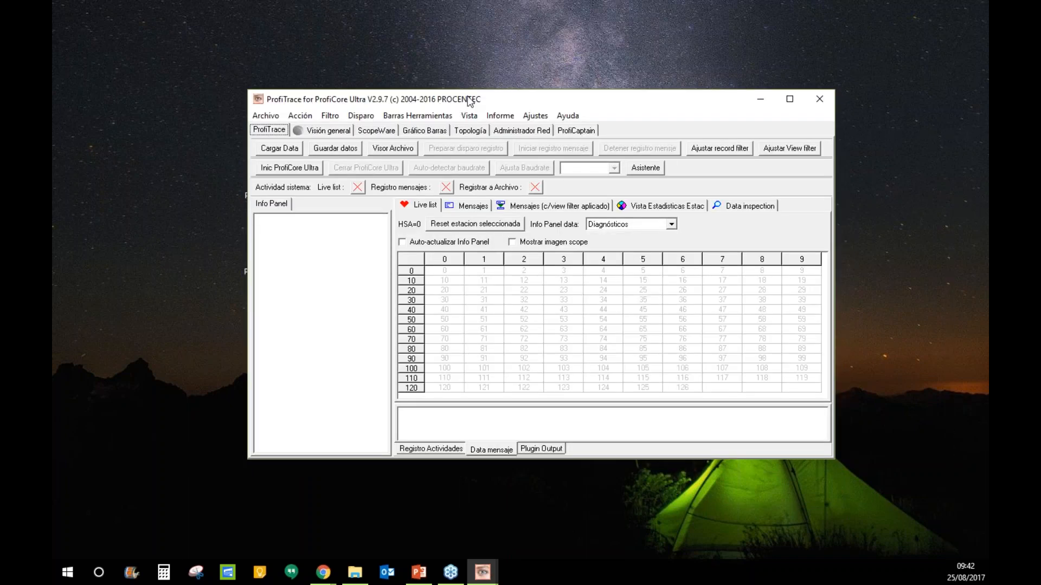
pyautogui.doubleClick(470, 102)
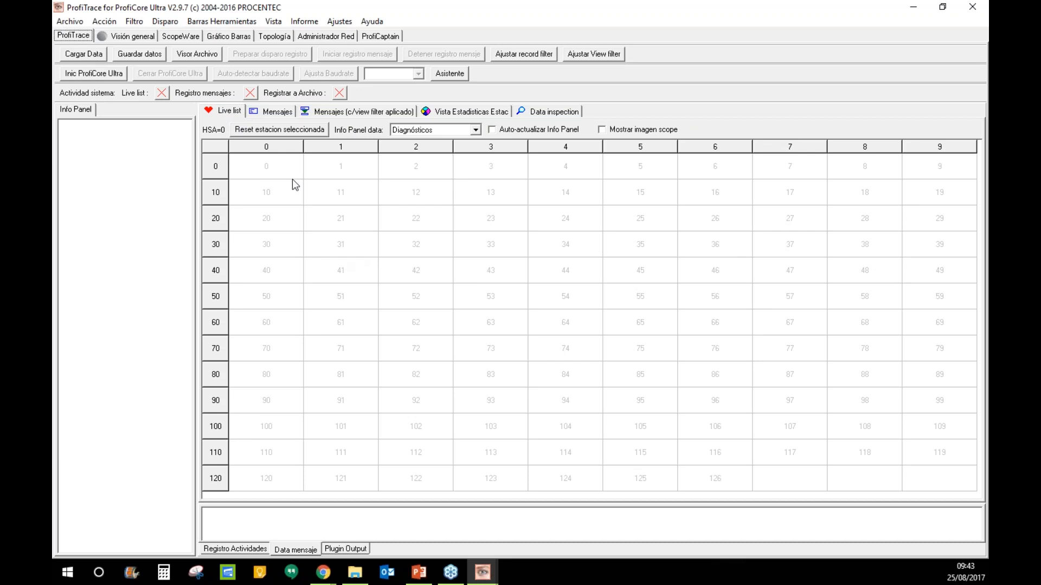
pyautogui.click(91, 74)
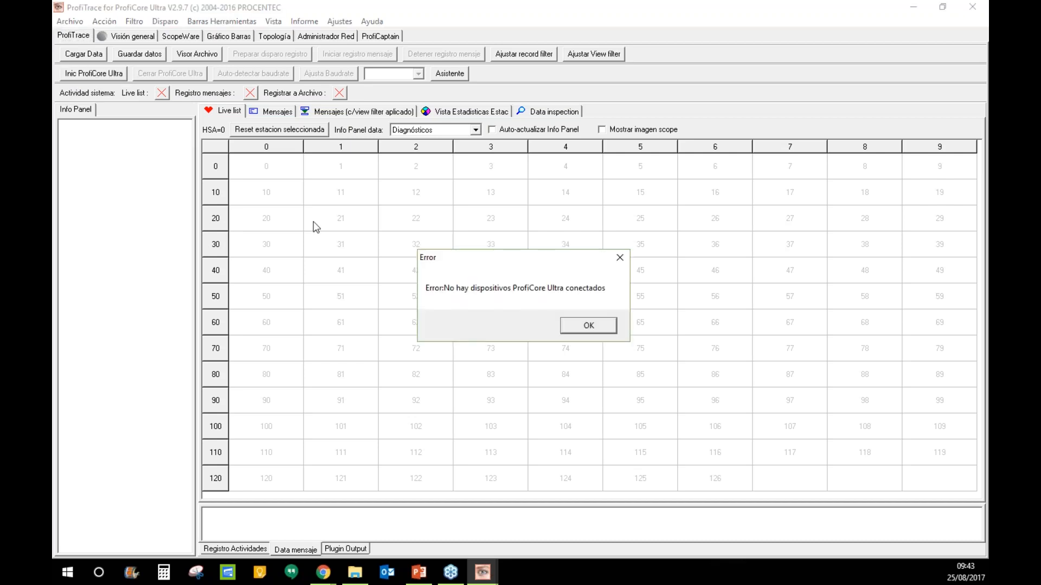
pyautogui.click(600, 323)
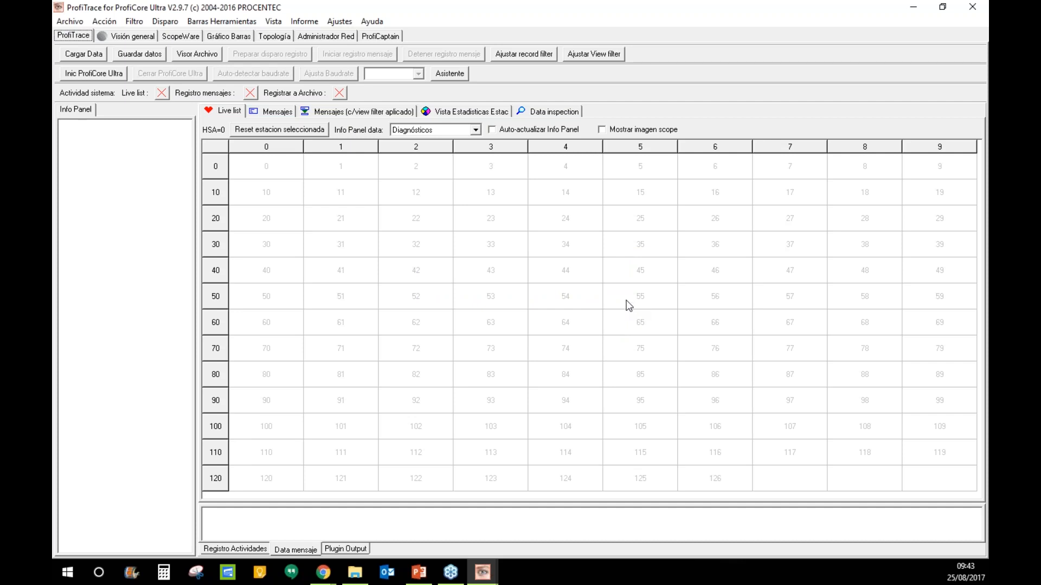
# - Initialise the ProfiCore Ultra analyser so it detects the 1.5 Mbps bus and its stations
pyautogui.click(111, 74)
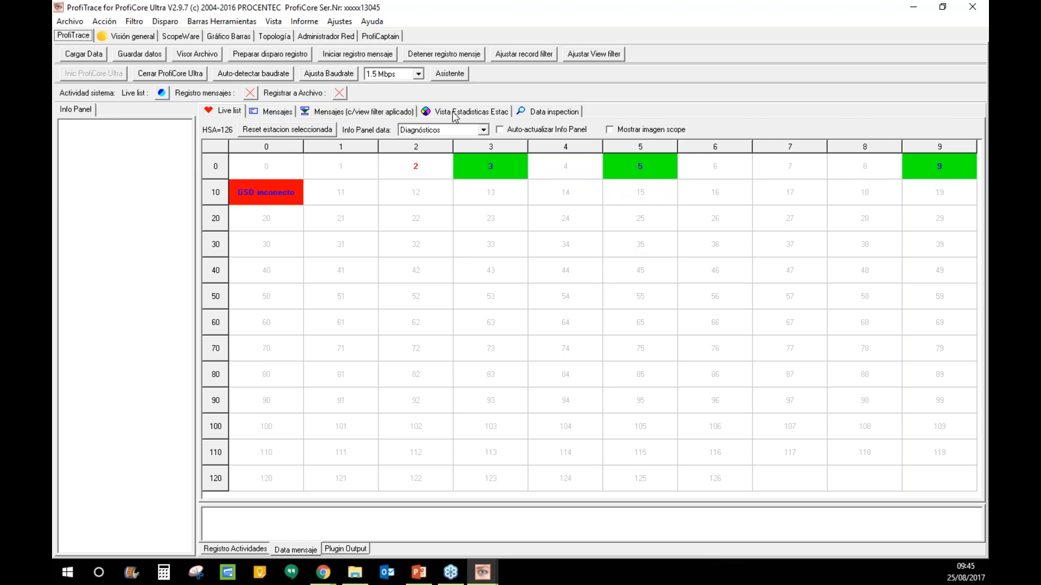
pyautogui.click(339, 21)
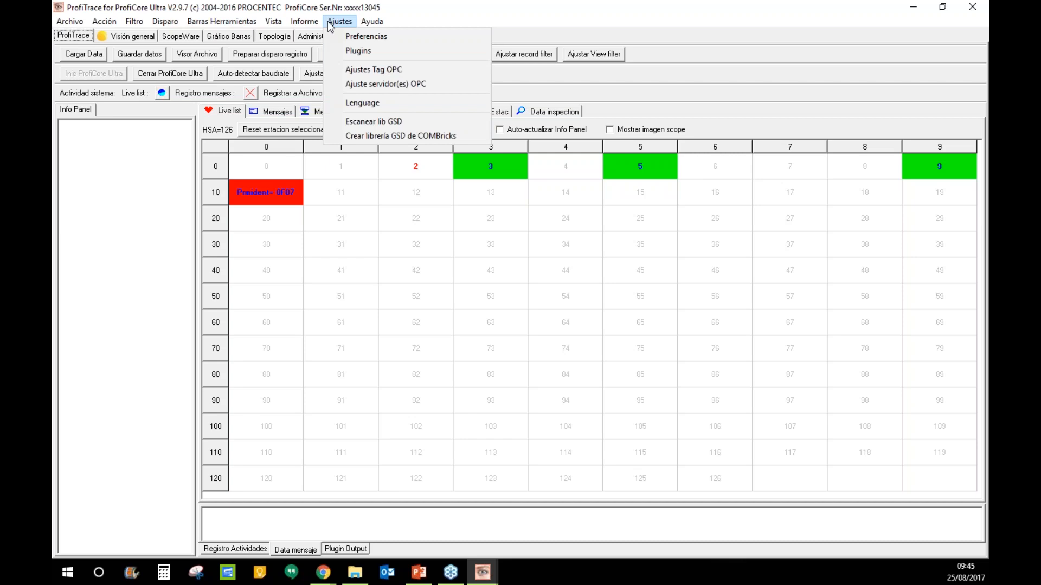
pyautogui.click(330, 23)
pyautogui.click(339, 22)
pyautogui.click(366, 38)
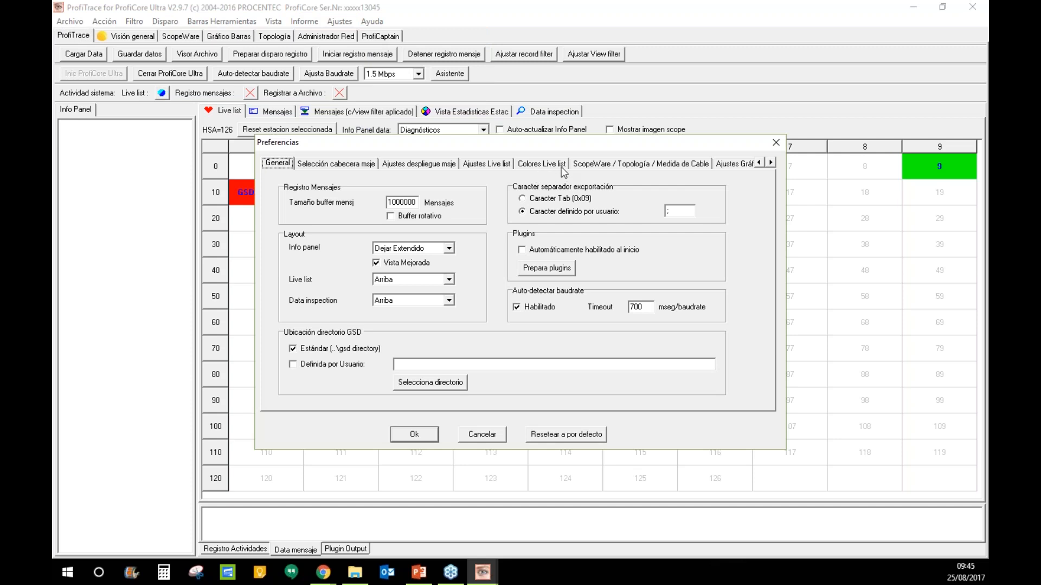
pyautogui.click(542, 167)
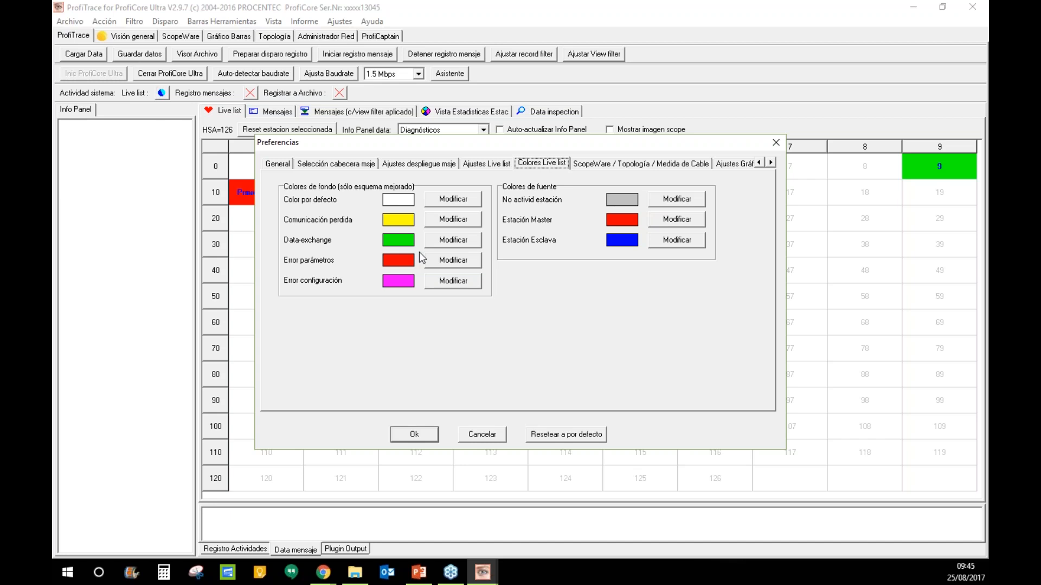
pyautogui.click(775, 143)
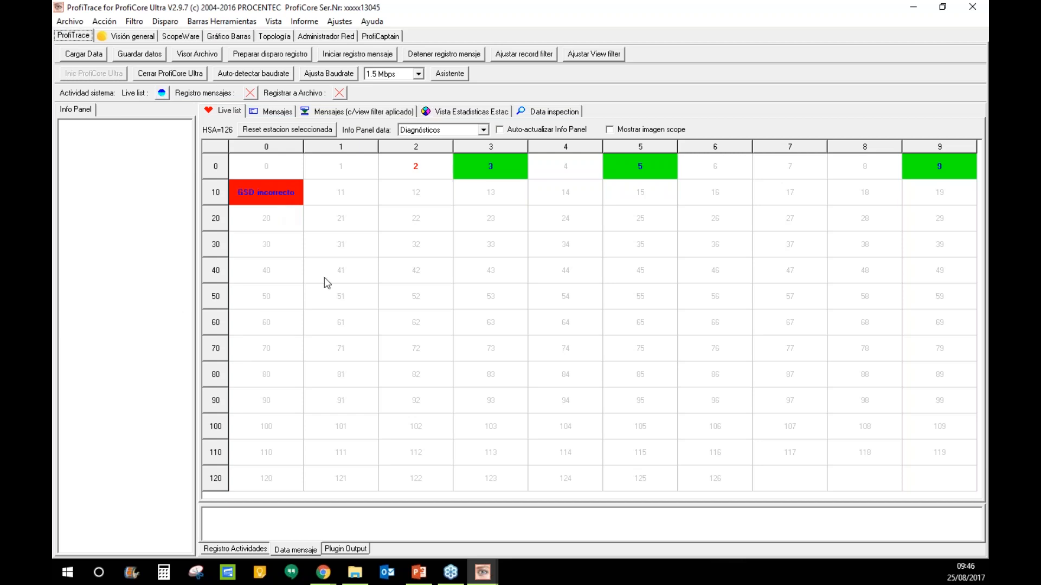
# - Check stations 42 and 23 in the live list, then start logging bus messages
pyautogui.click(400, 271)
pyautogui.click(467, 228)
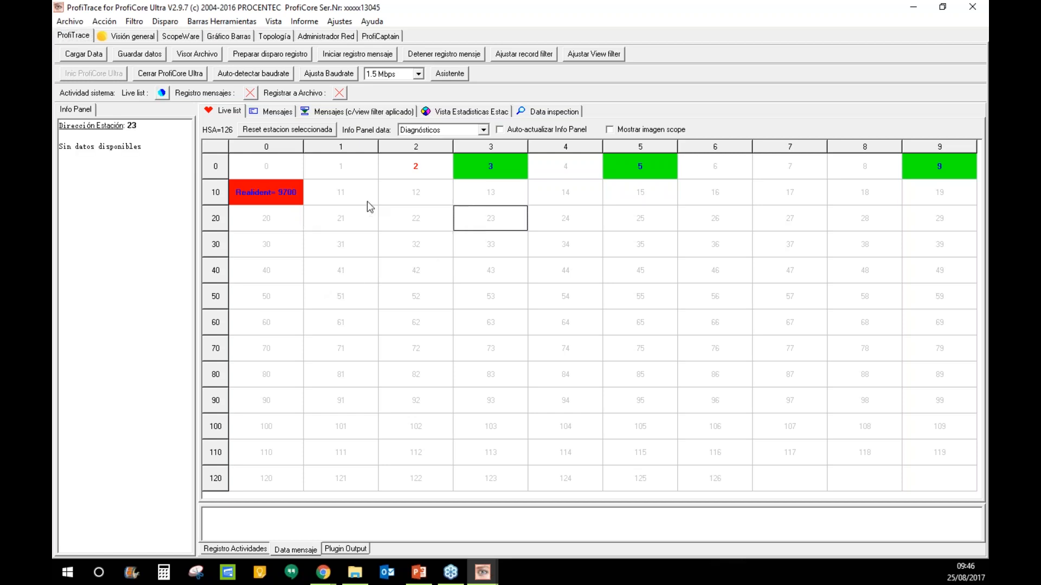
pyautogui.click(278, 112)
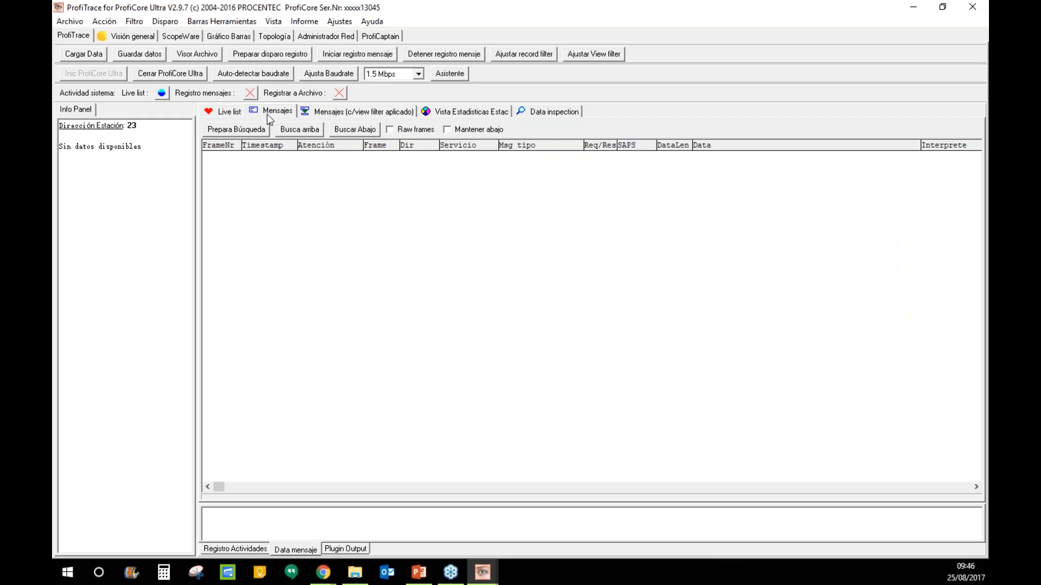
pyautogui.click(338, 58)
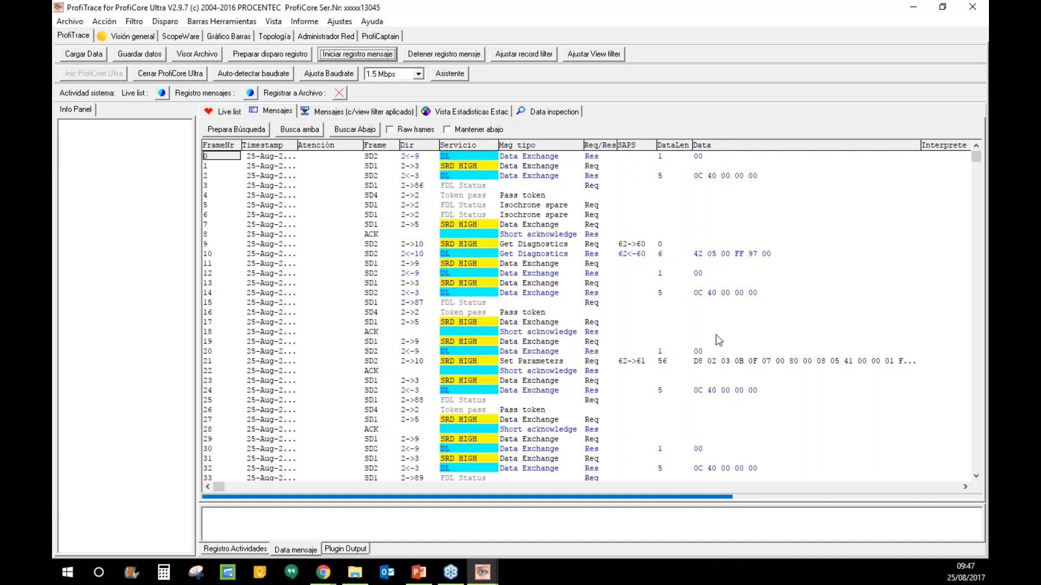
# - Switch the message data display to decimal, then back to hexadecimal
pyautogui.rightClick(727, 361)
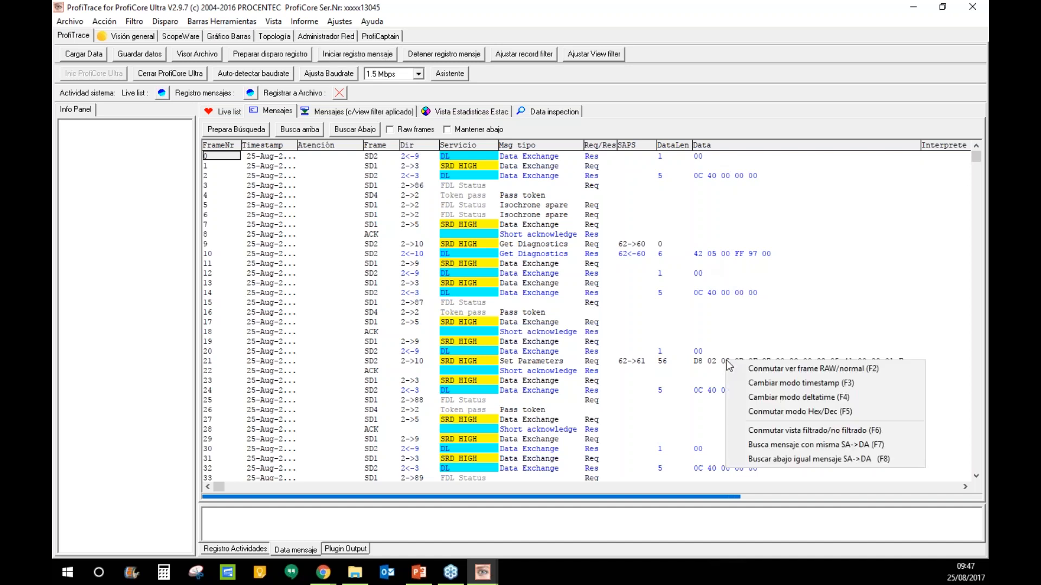
pyautogui.click(768, 413)
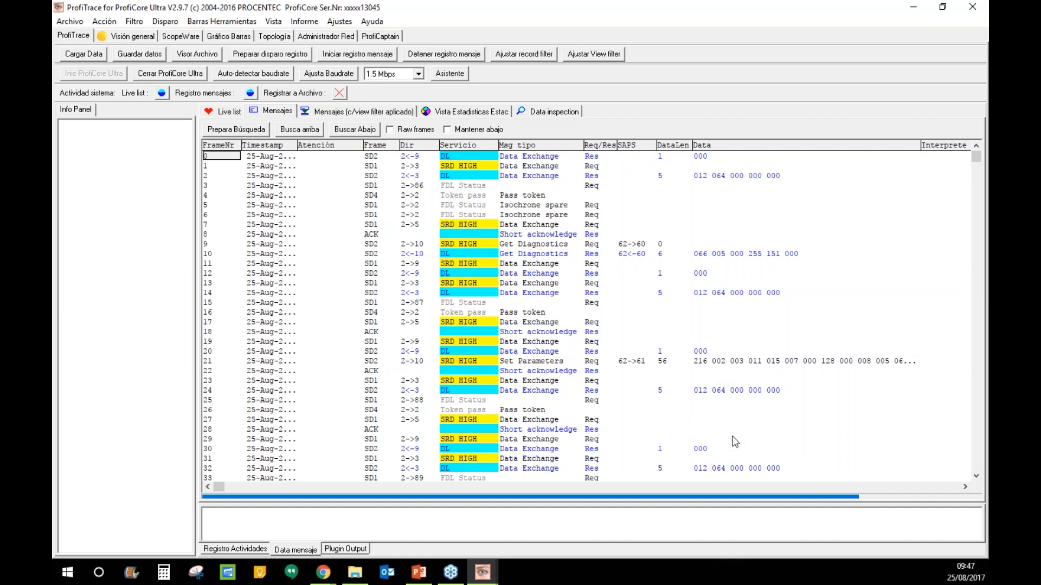
pyautogui.rightClick(715, 368)
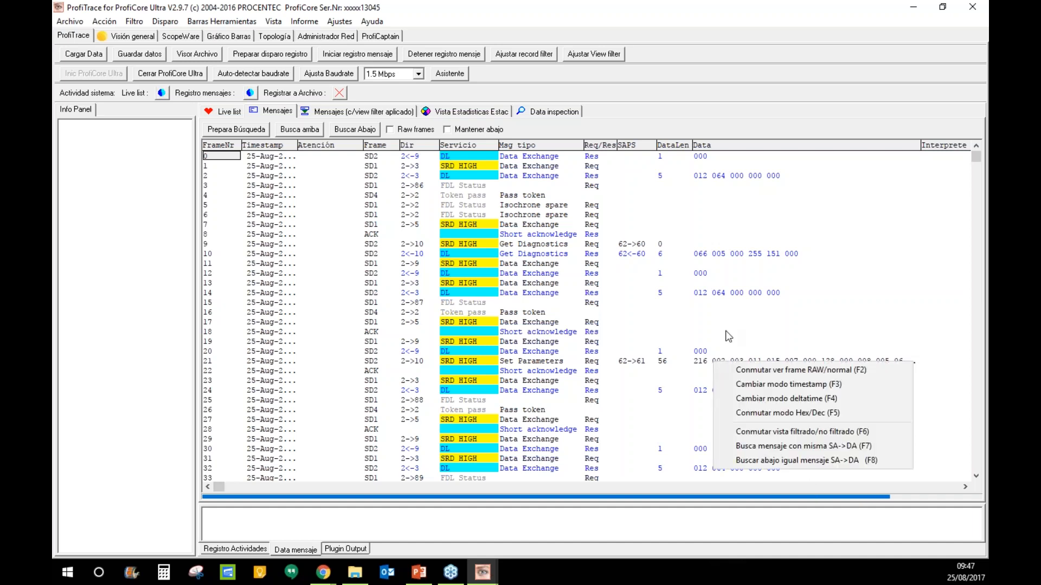
pyautogui.click(828, 414)
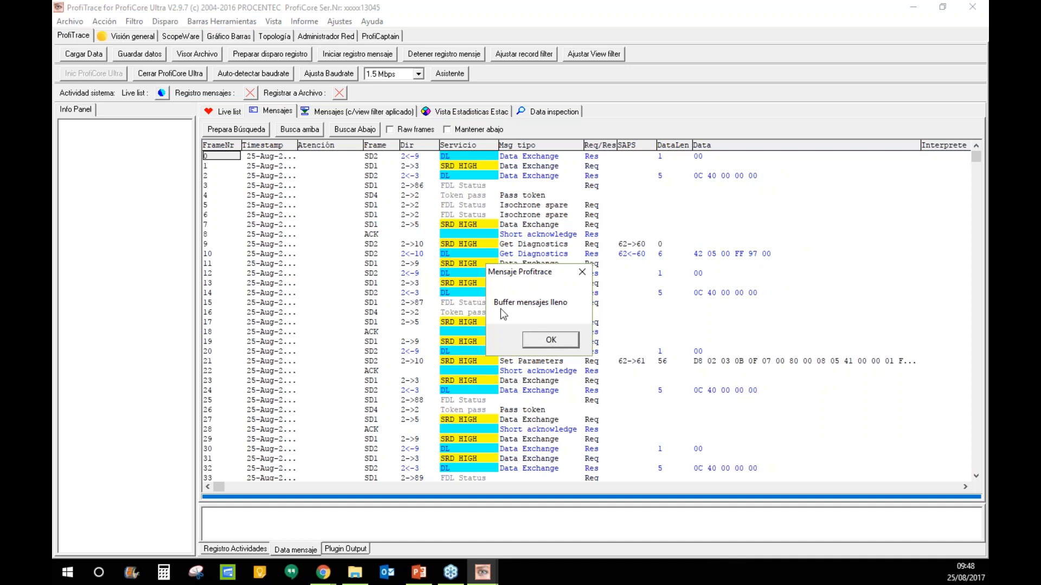
# - Dismiss the buffer-full notice and save all captured messages to the Desktop as test1.ptd
pyautogui.click(563, 341)
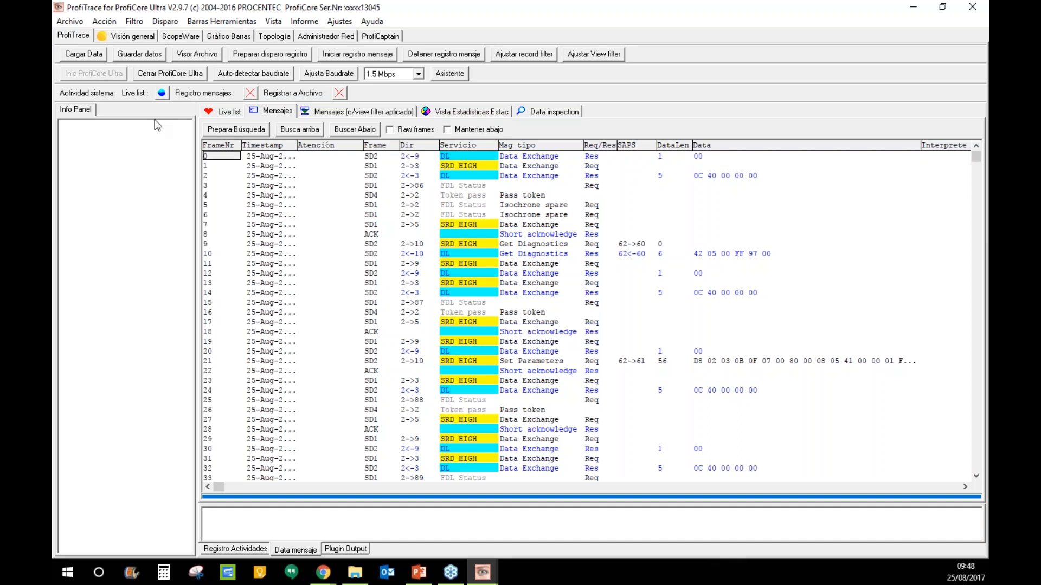
pyautogui.click(74, 22)
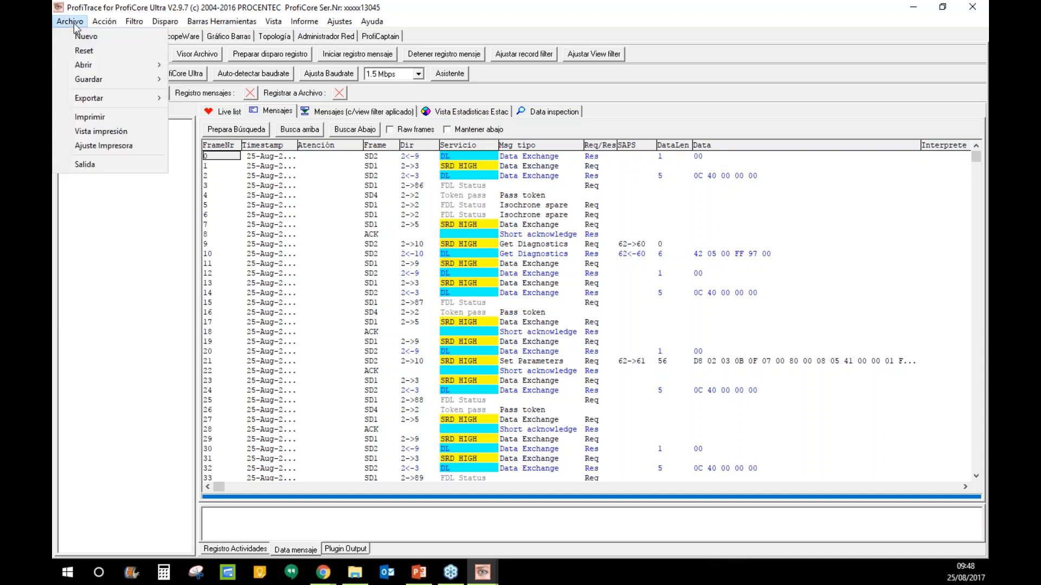
pyautogui.moveTo(98, 79)
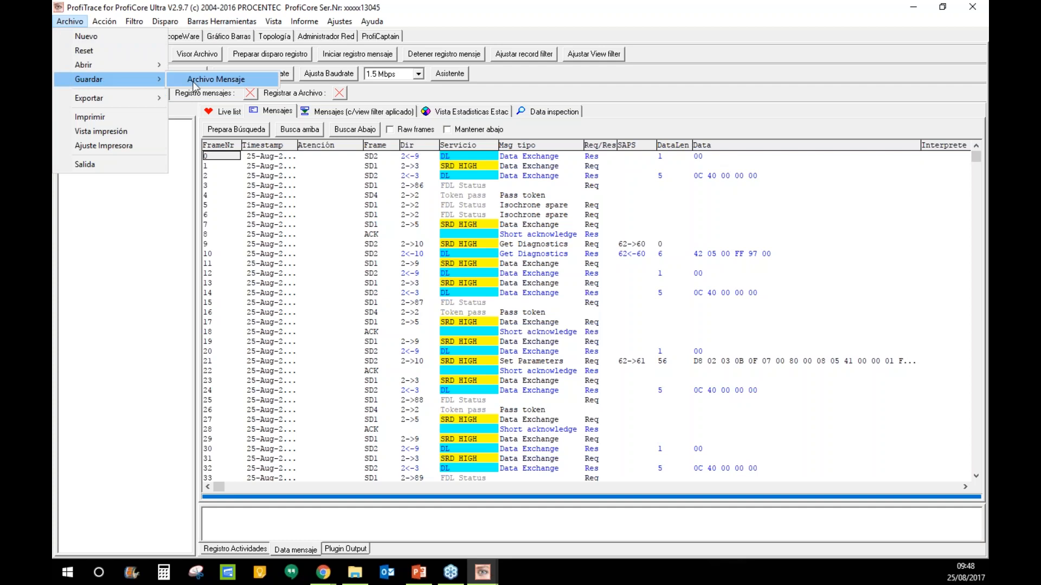
pyautogui.click(230, 85)
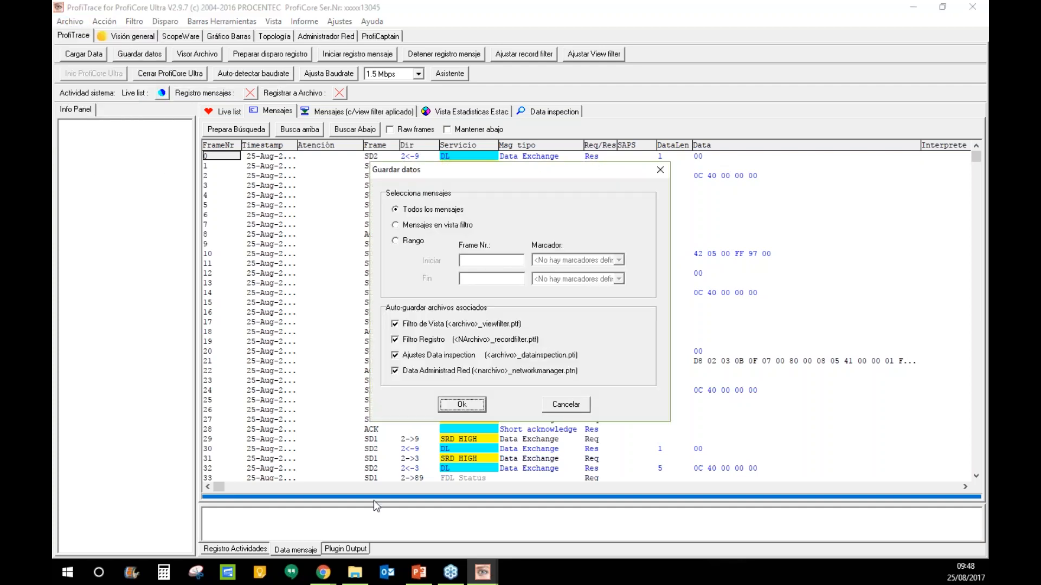
pyautogui.click(474, 405)
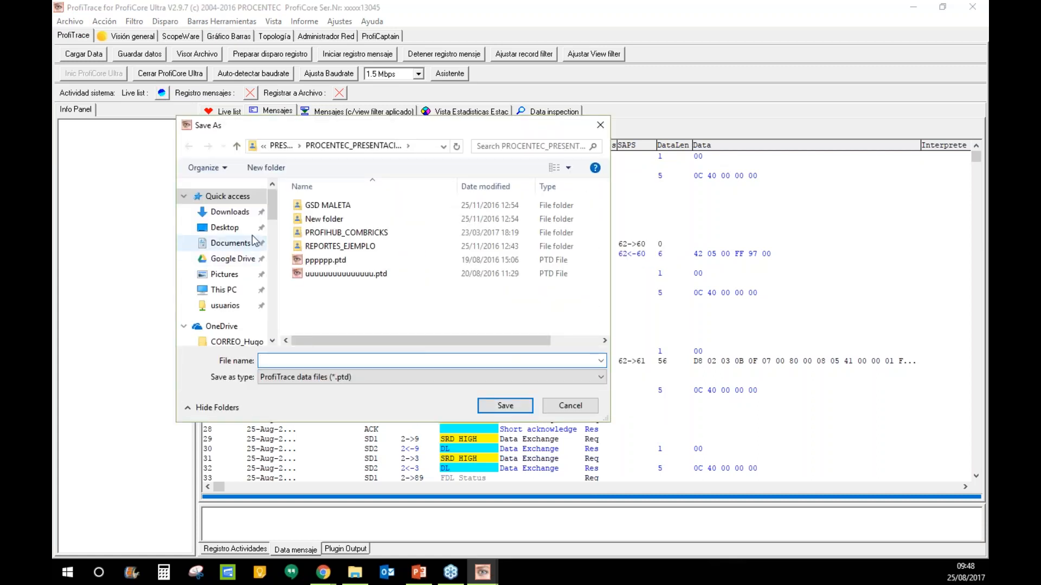
pyautogui.click(225, 228)
pyautogui.click(347, 361)
pyautogui.write('test1')
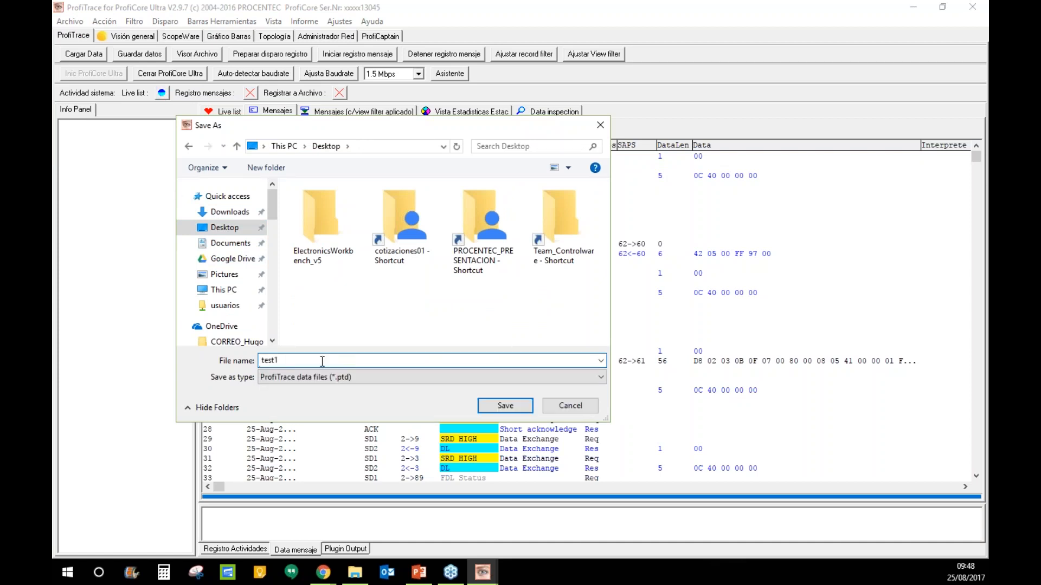
pyautogui.click(507, 407)
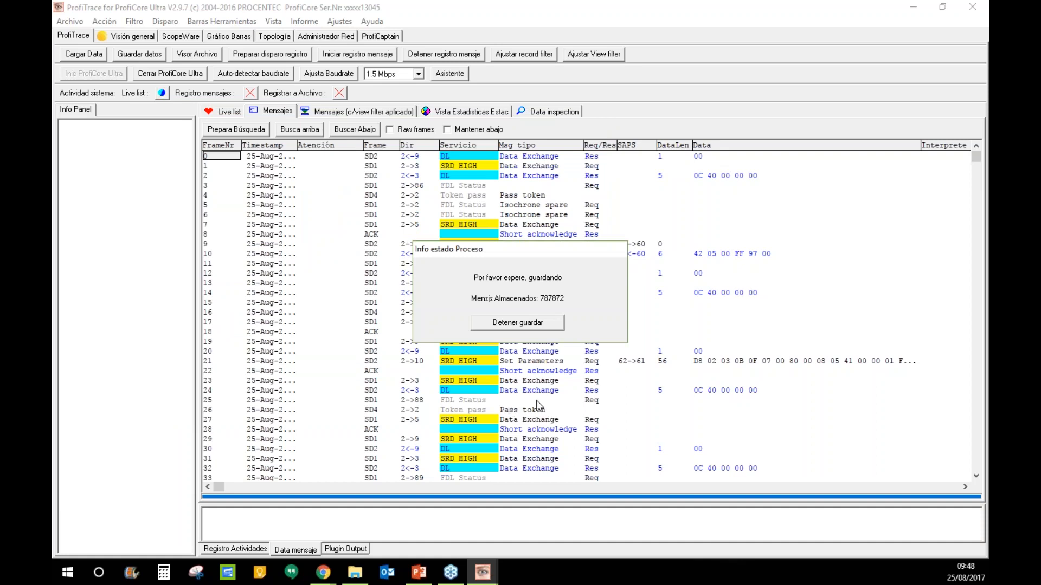
pyautogui.click(472, 418)
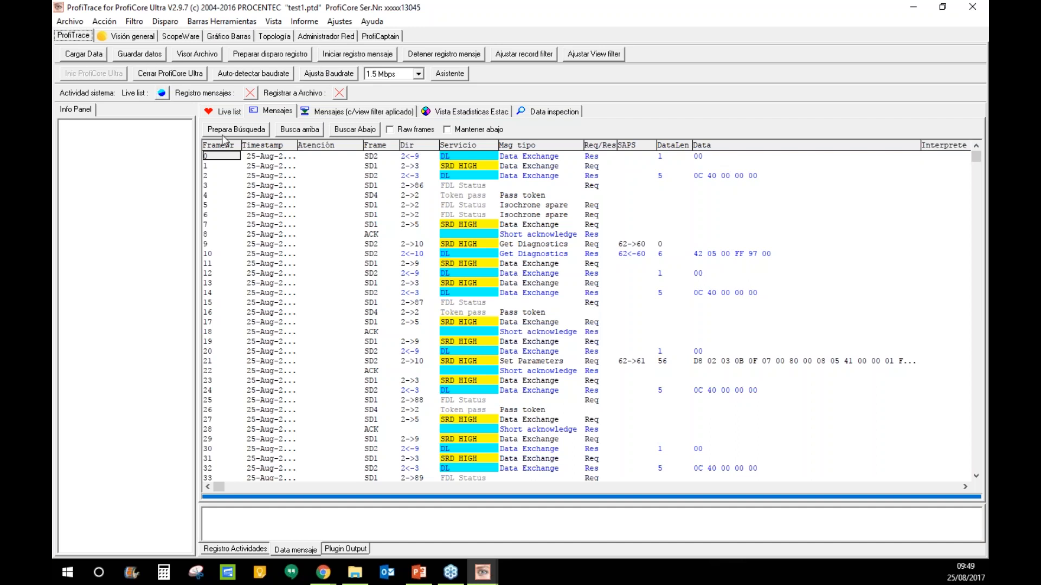
# - From Data inspection, restart message recording and show the per-station Syncs statistics
pyautogui.click(558, 112)
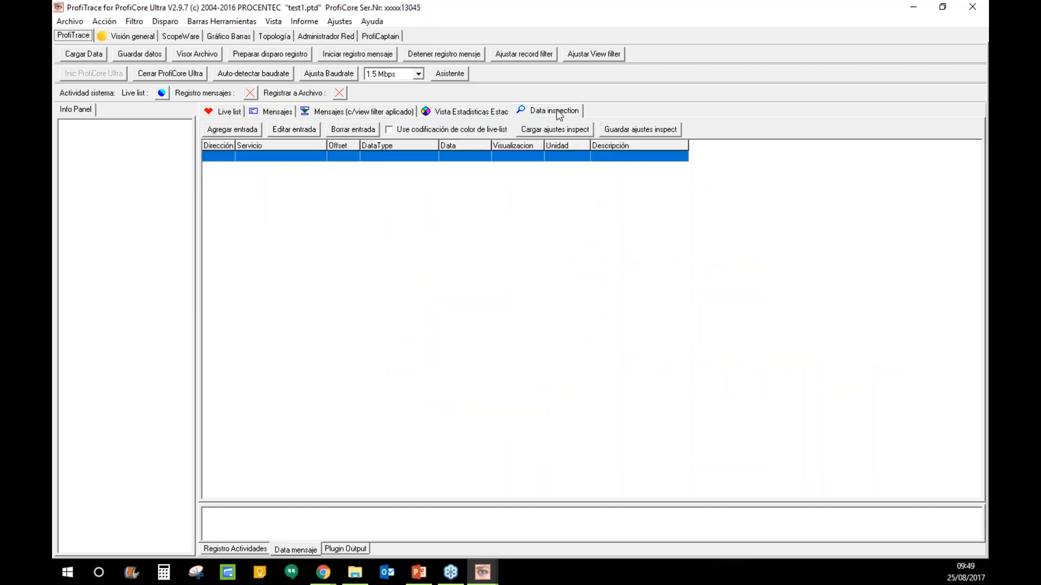
pyautogui.click(350, 55)
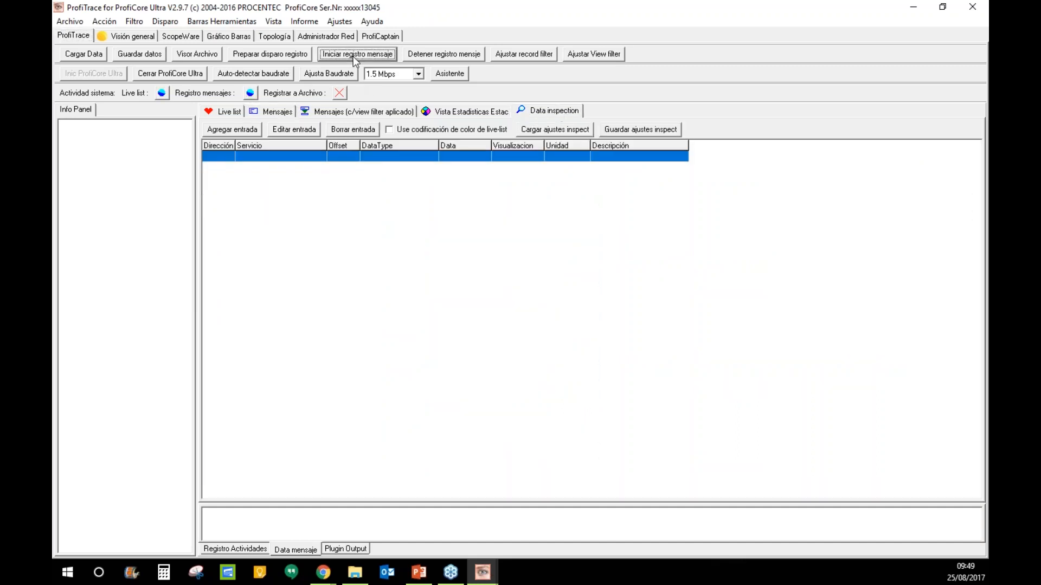
pyautogui.click(474, 111)
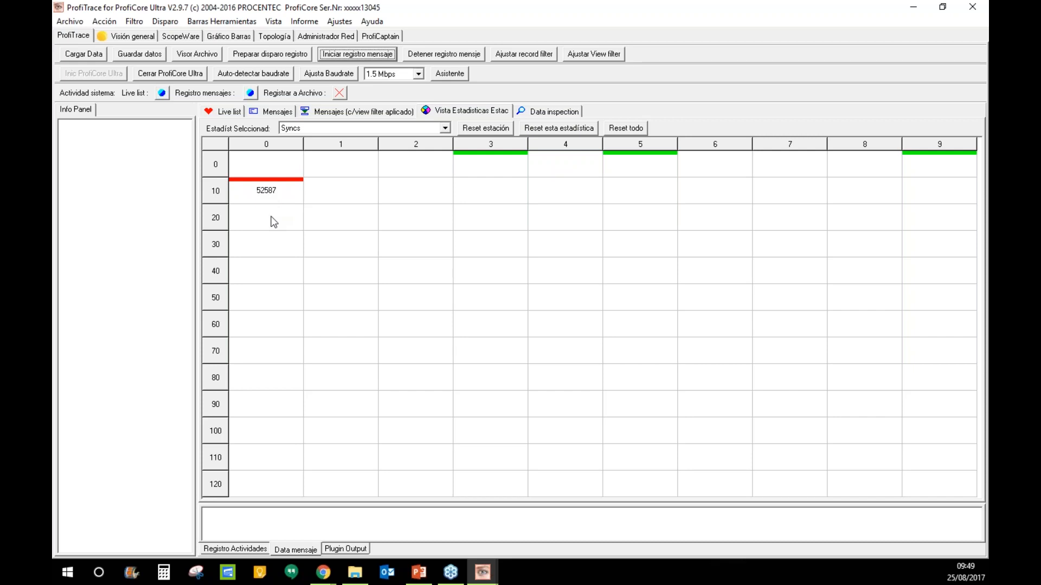
# - Review station 10's Prm_Fault and Station_Not_Ready diagnostics across views, then check station 63
pyautogui.click(253, 193)
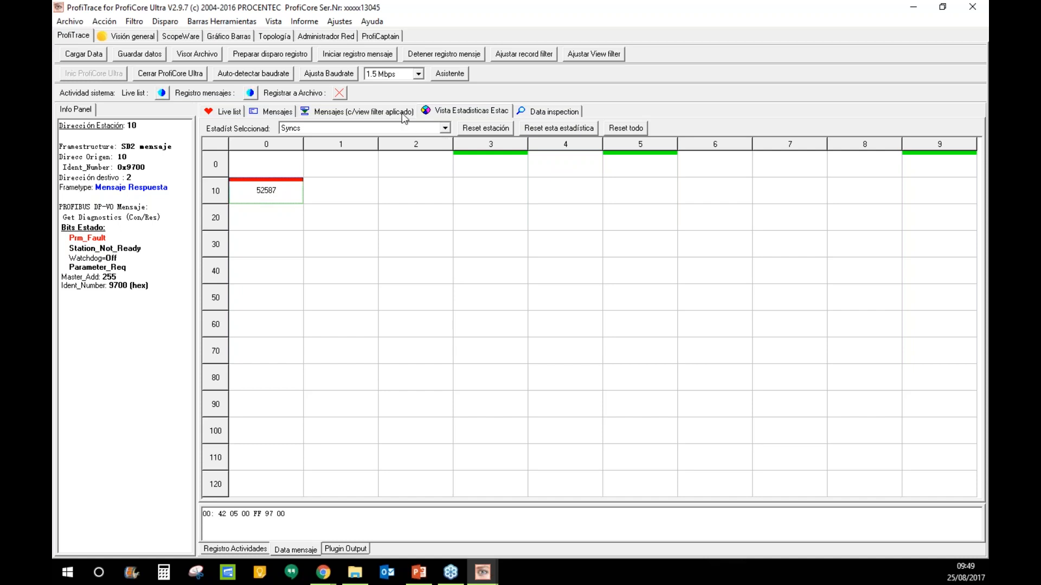
pyautogui.click(273, 111)
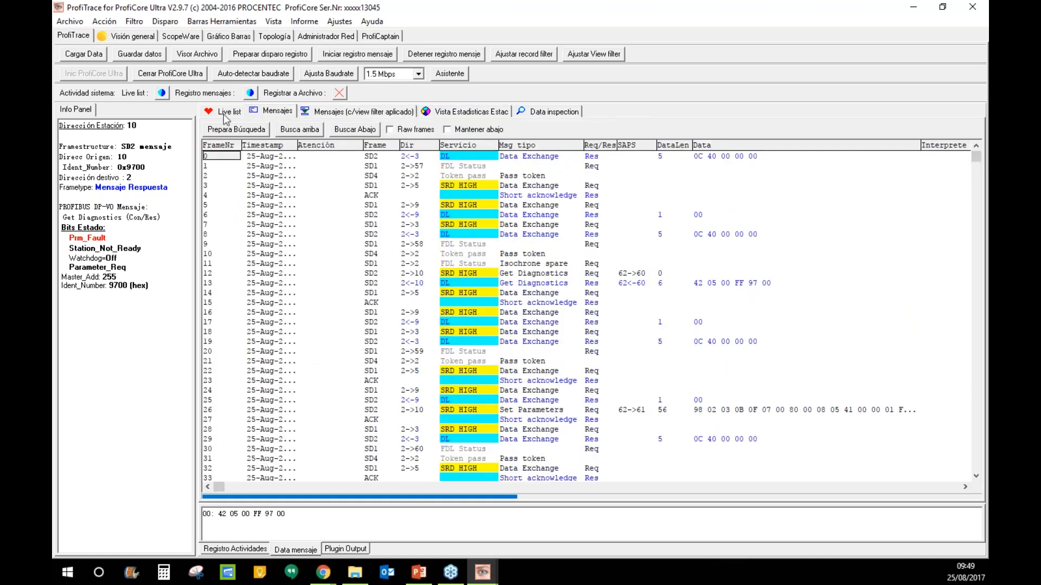
pyautogui.click(224, 114)
pyautogui.click(320, 115)
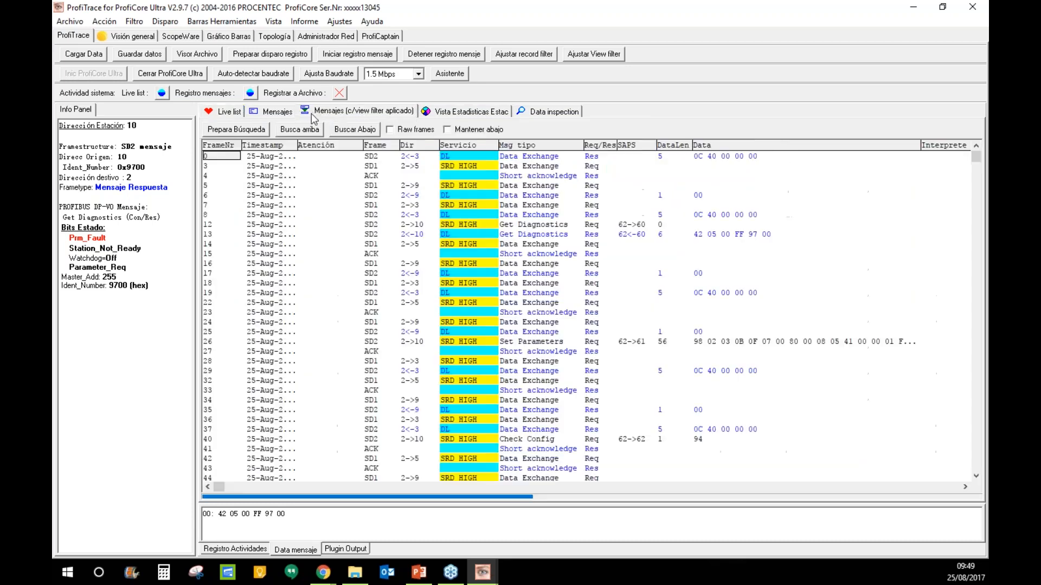
pyautogui.click(207, 114)
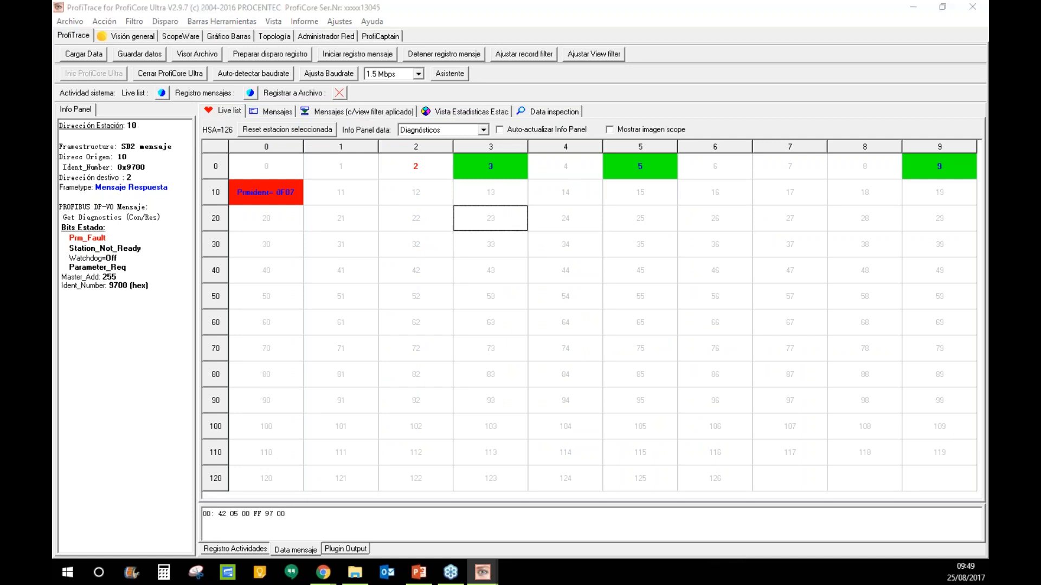
pyautogui.click(374, 110)
pyautogui.click(502, 114)
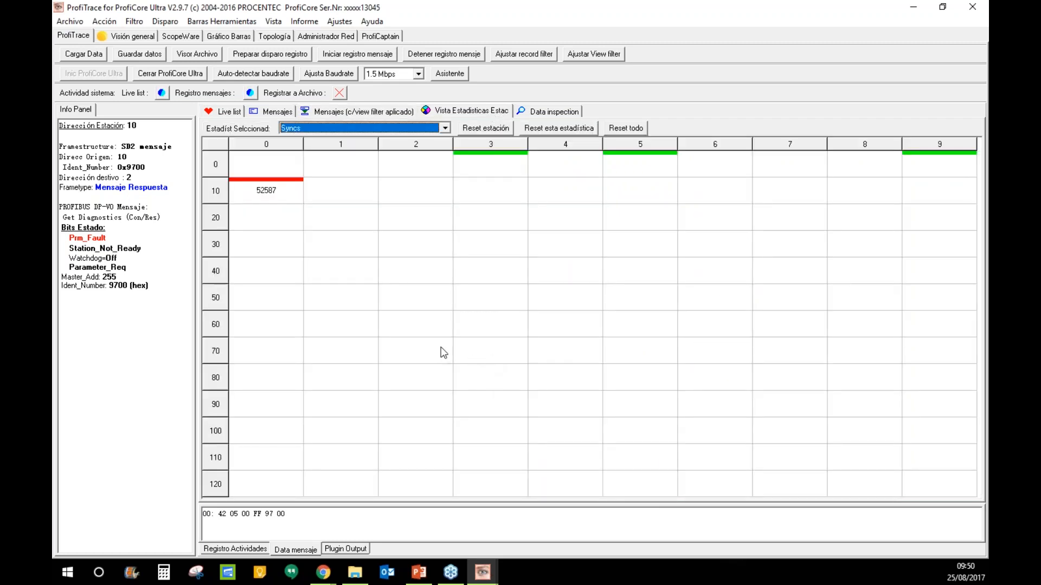
pyautogui.click(456, 325)
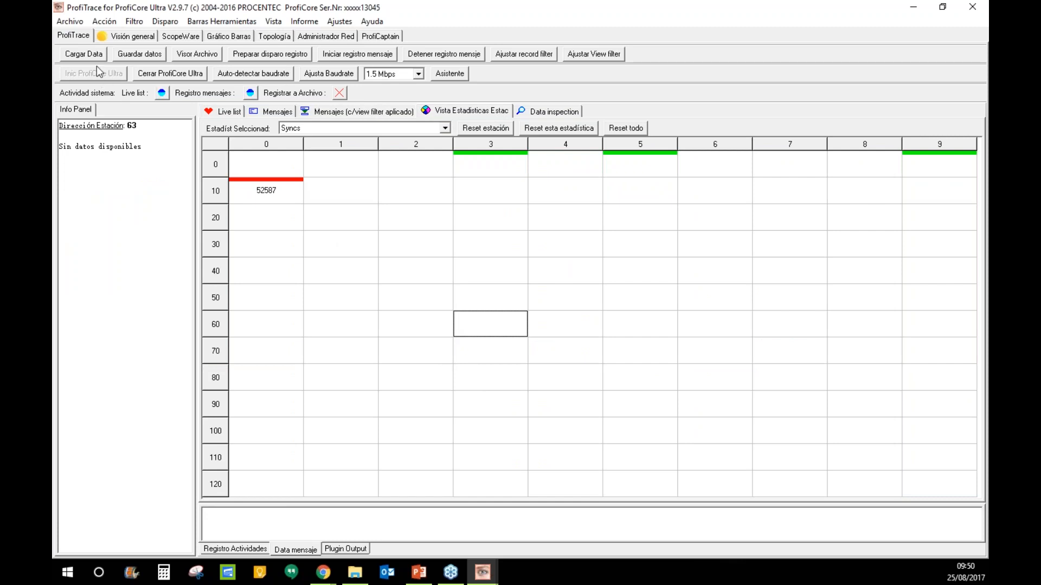
# - In the network overview, highlight the 4 slaves and the parameter-error slave, then dismiss the buffer warning
pyautogui.click(118, 37)
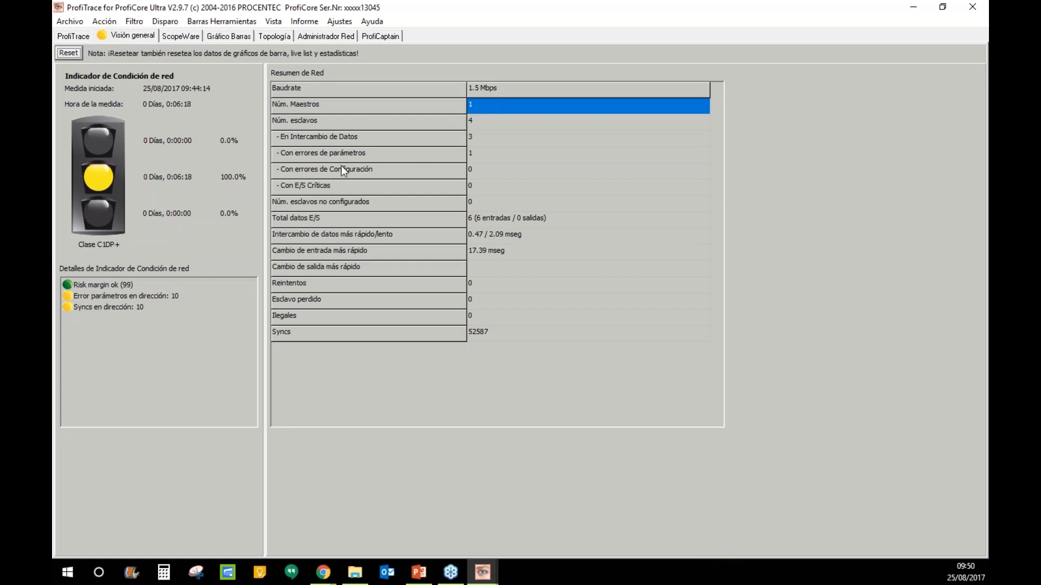
pyautogui.click(483, 119)
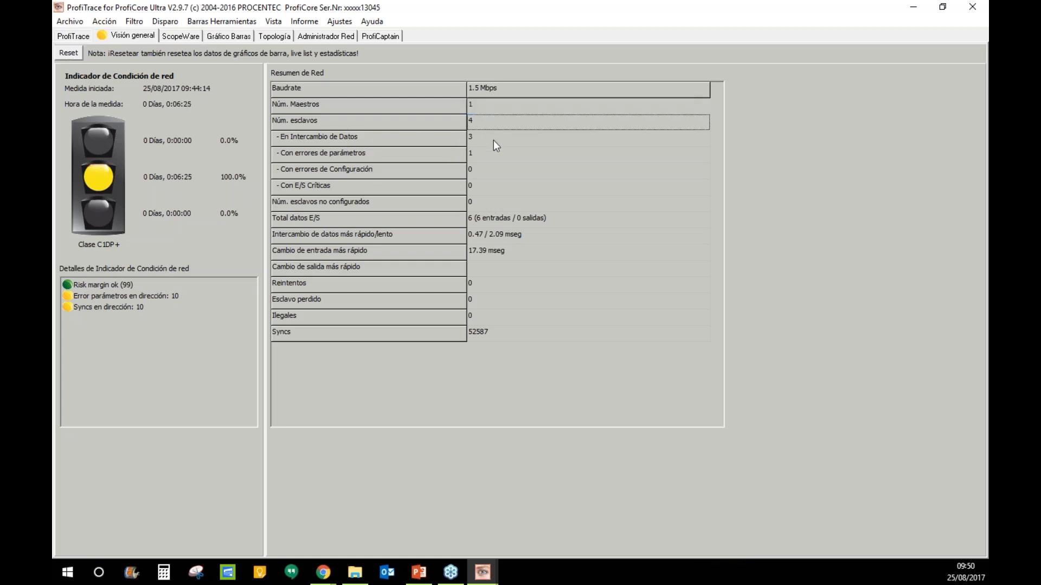
pyautogui.click(482, 157)
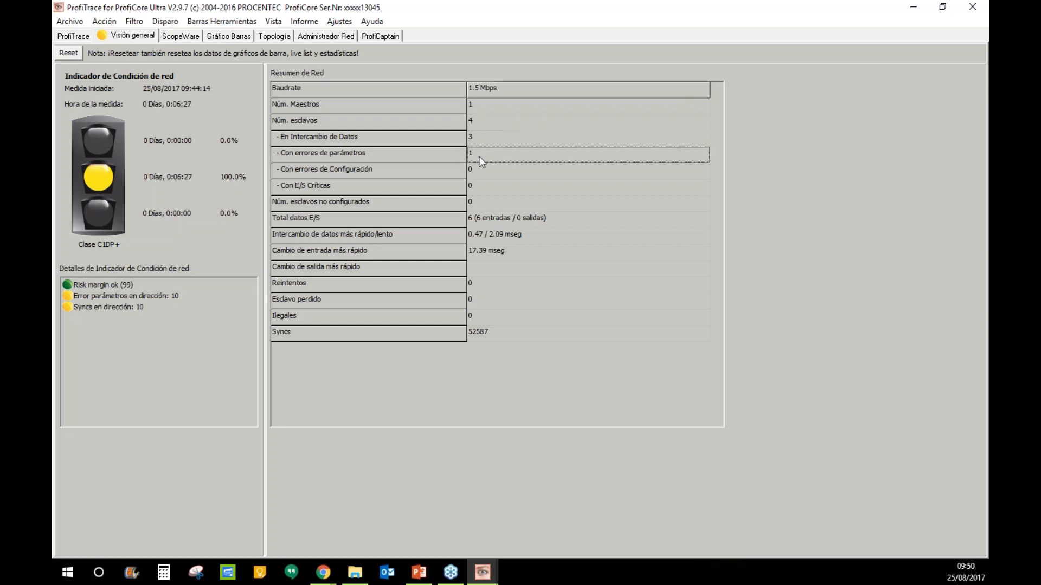
pyautogui.click(550, 340)
# - Select the 'Error parámetros en dirección: 10' entry in the overview details list
pyautogui.click(125, 296)
pyautogui.click(128, 298)
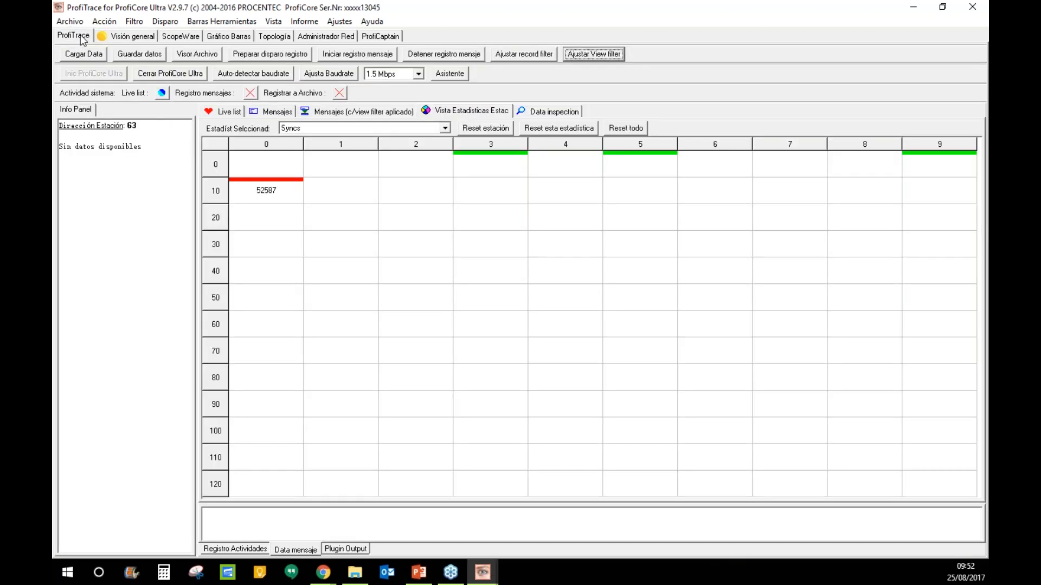
# - Bring up the ScopeWare oscilloscope showing the B-A differential signal at 1 V/div and 1 µs/div
pyautogui.click(208, 111)
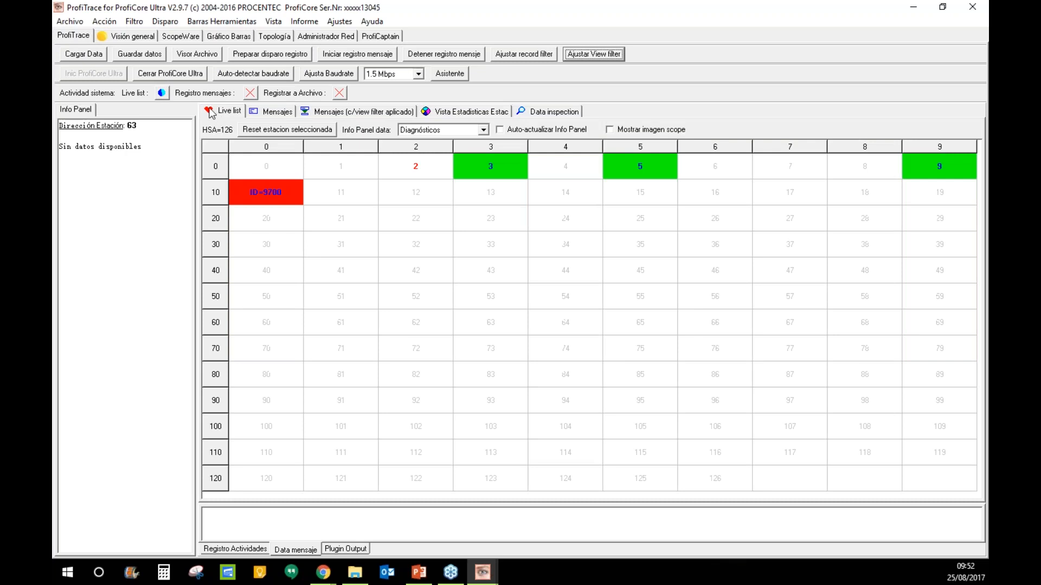
pyautogui.click(131, 38)
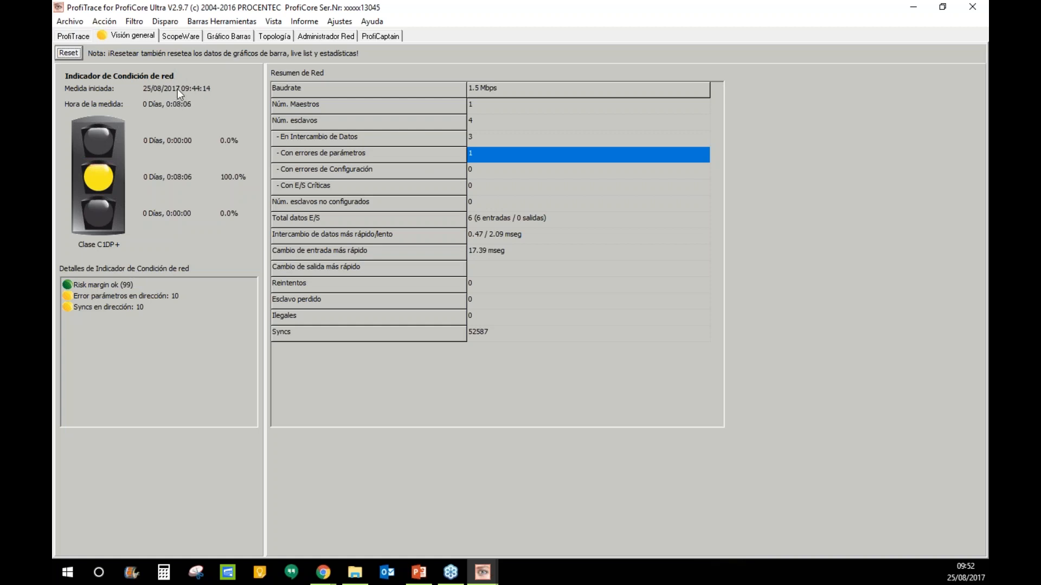
pyautogui.click(192, 37)
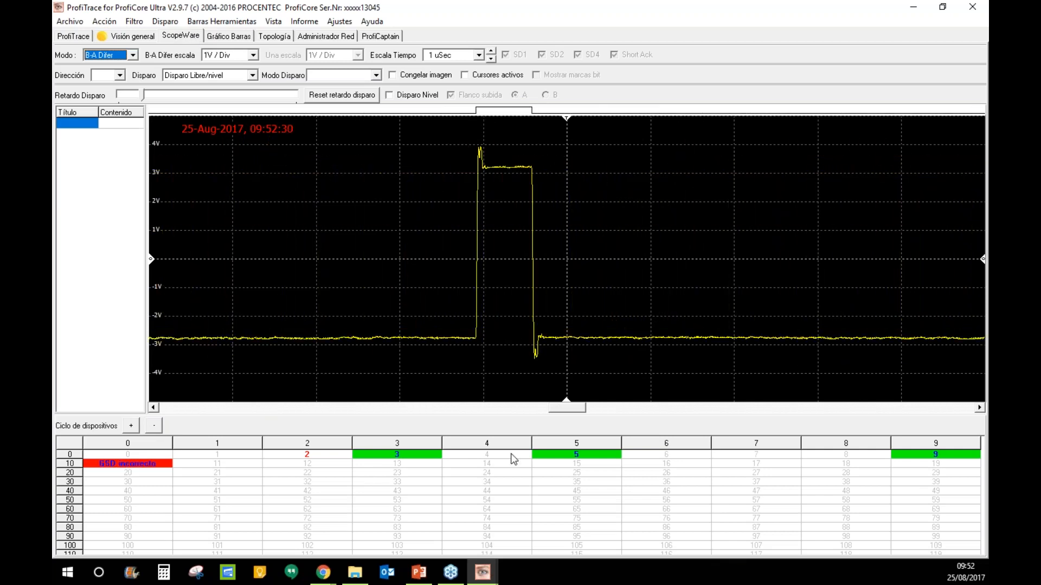
# - Trigger the scope on the responses of stations 3, 9, 3, 9, then station 5
pyautogui.click(428, 460)
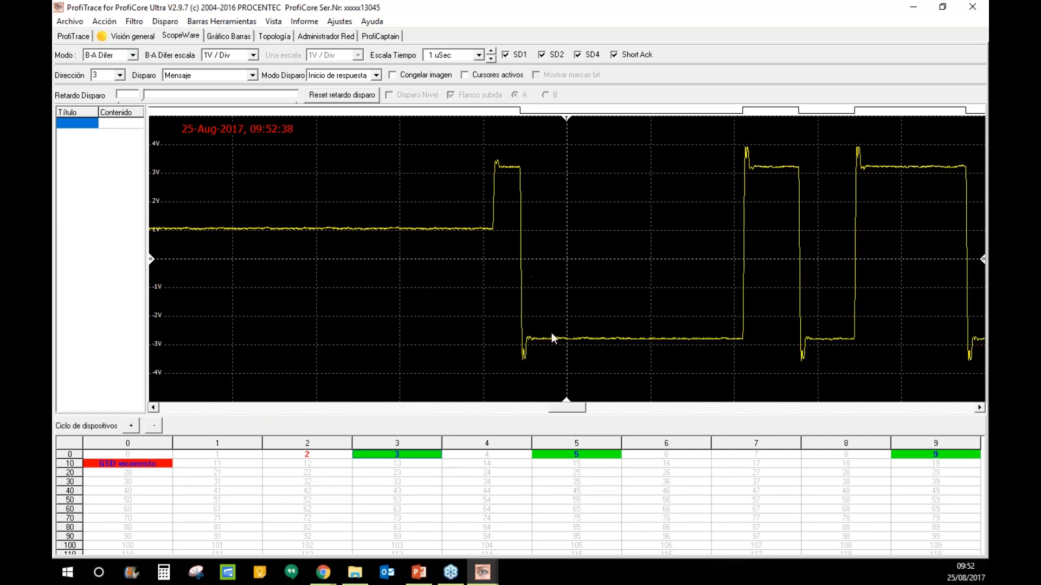
pyautogui.click(954, 458)
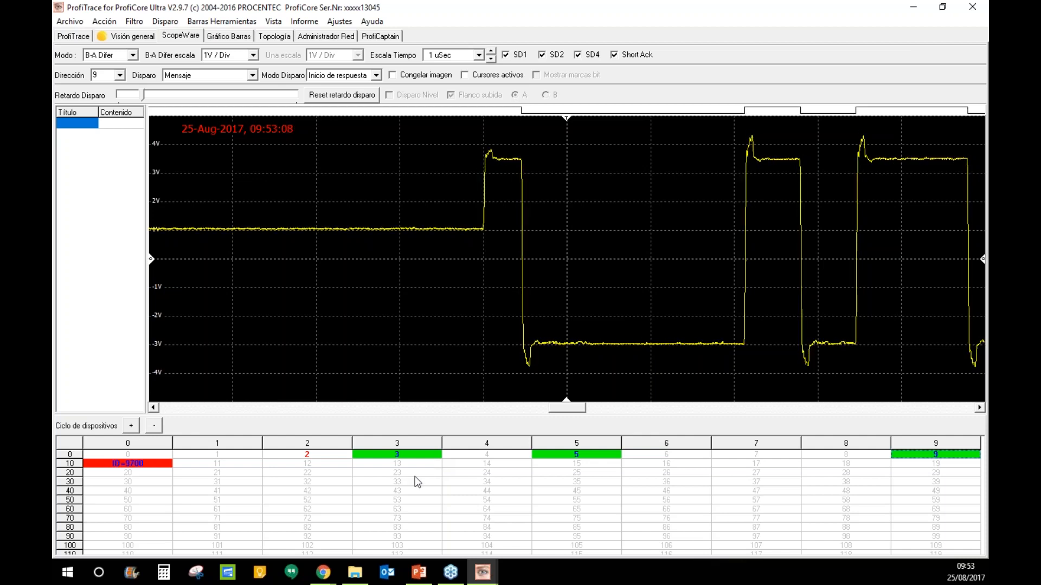
pyautogui.click(432, 458)
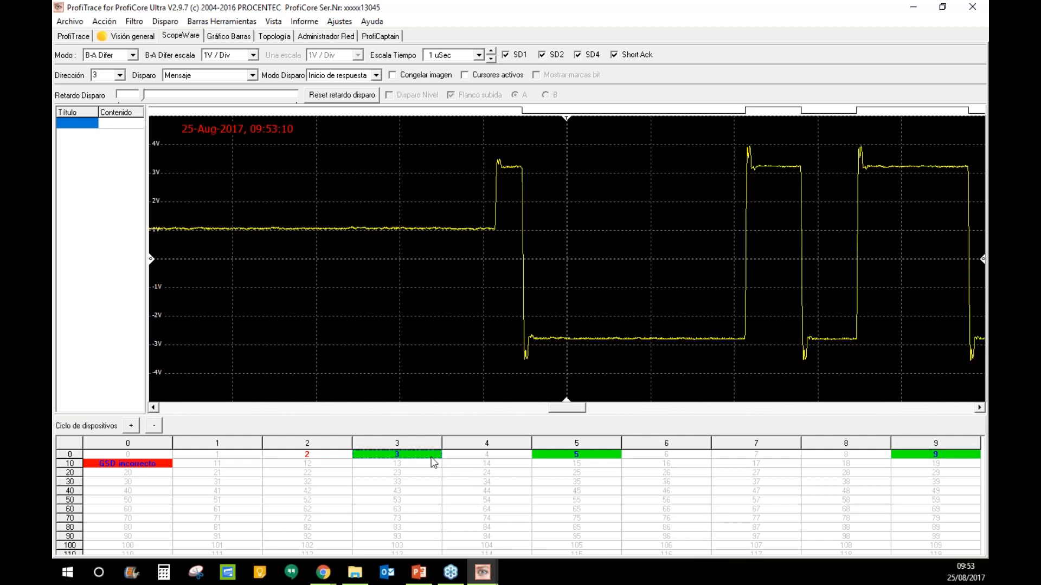
pyautogui.click(916, 455)
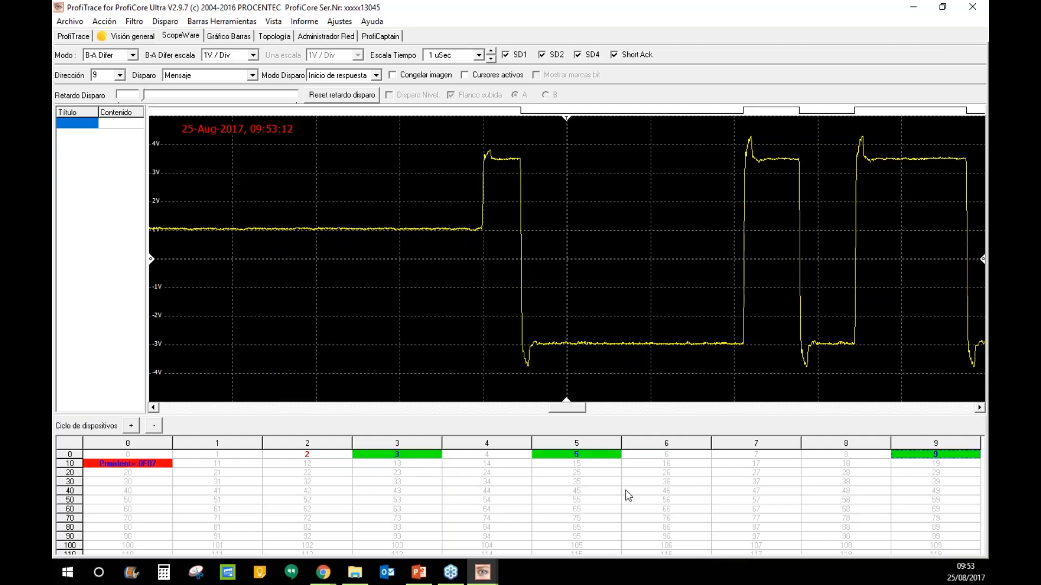
pyautogui.click(591, 458)
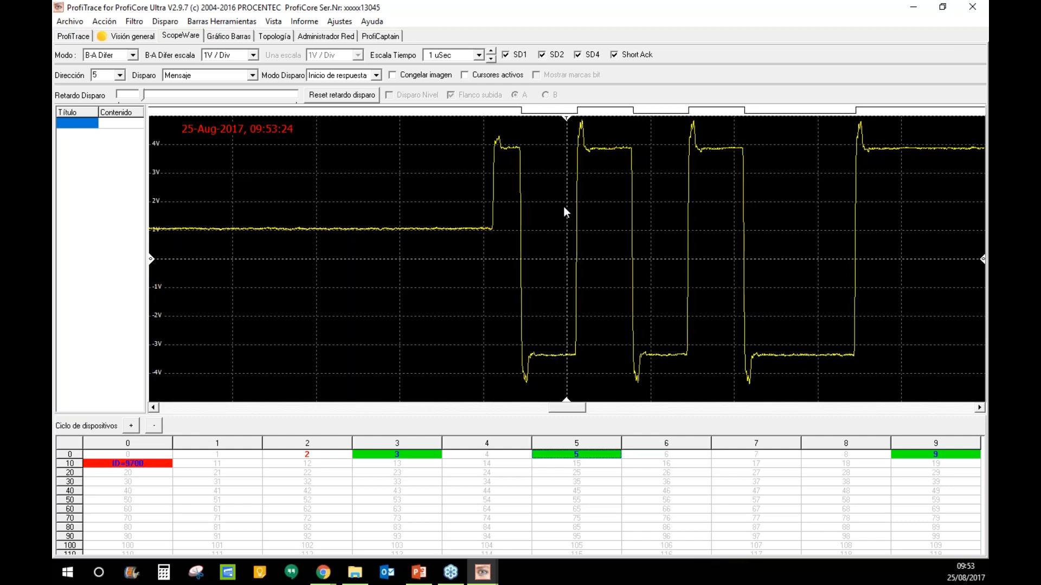
# - Freeze station 5's trace and enable cursors reading 4.31 µs and 5.00 V
pyautogui.click(392, 75)
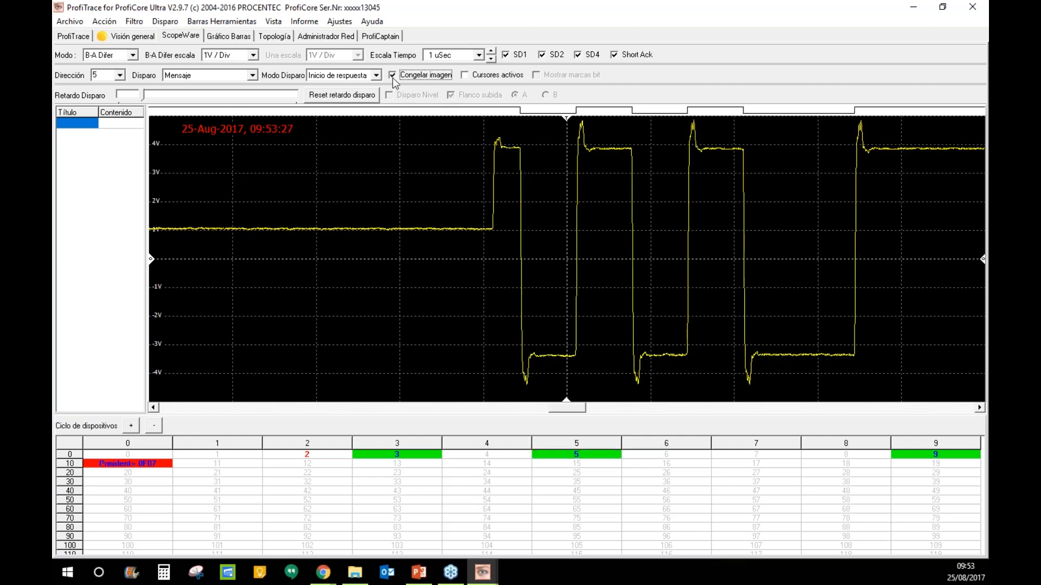
pyautogui.click(464, 75)
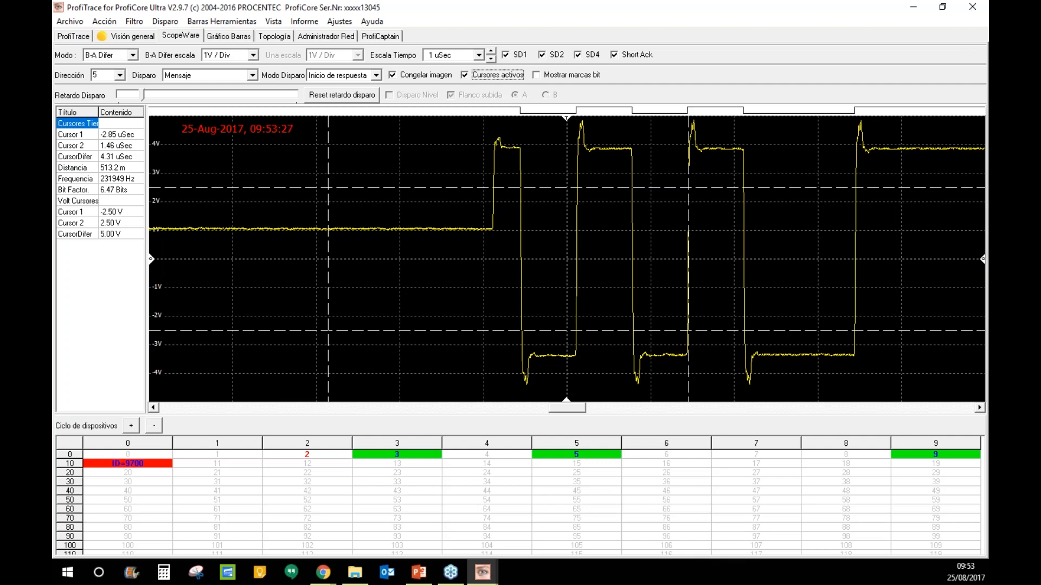
# - Raise the voltage cursors to 3.77 V and 4.80 V at the pulse top, and show bit markers
pyautogui.moveTo(539, 187); pyautogui.dragTo(552, 122)
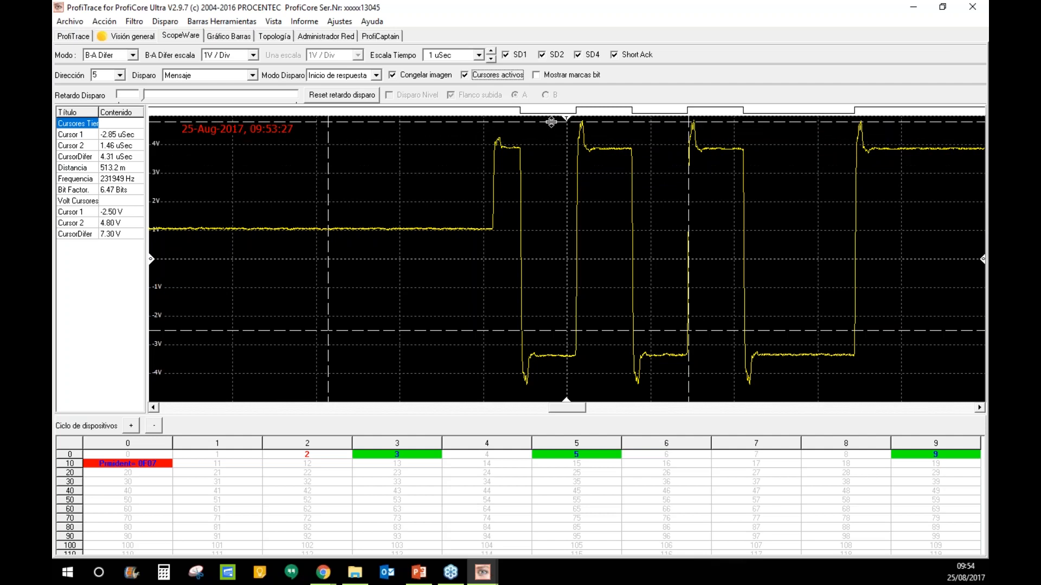
pyautogui.moveTo(567, 331); pyautogui.dragTo(567, 151)
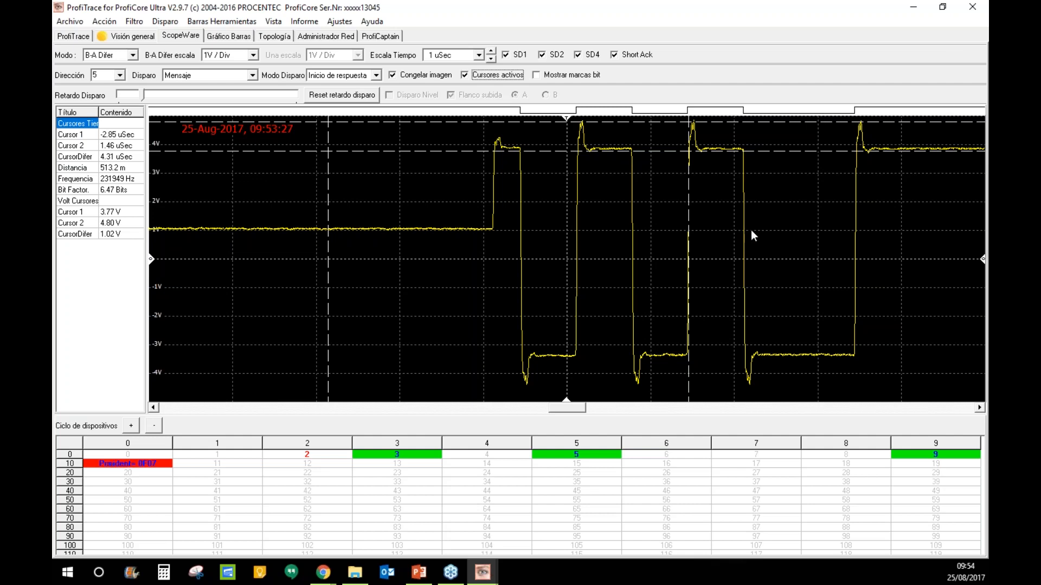
pyautogui.click(537, 77)
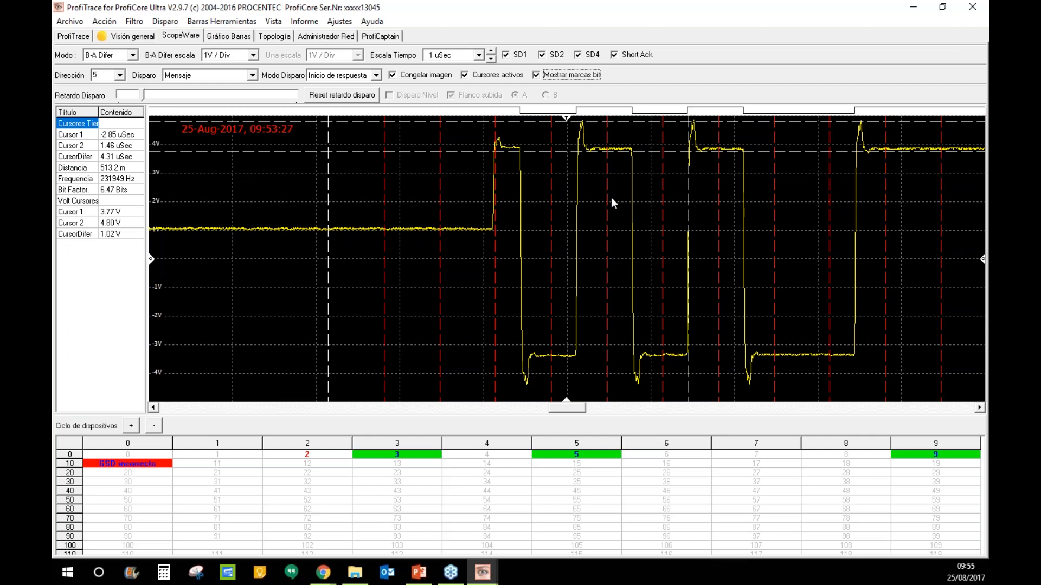
# - Switch the scope to station 3, hide bit markers, and tick Congelar imagen
pyautogui.click(422, 458)
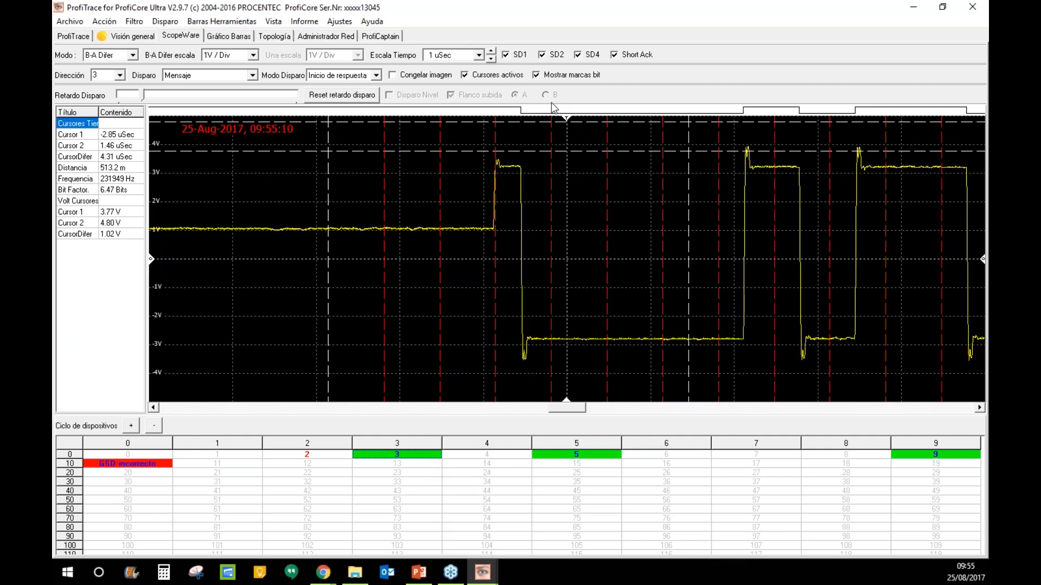
pyautogui.click(538, 76)
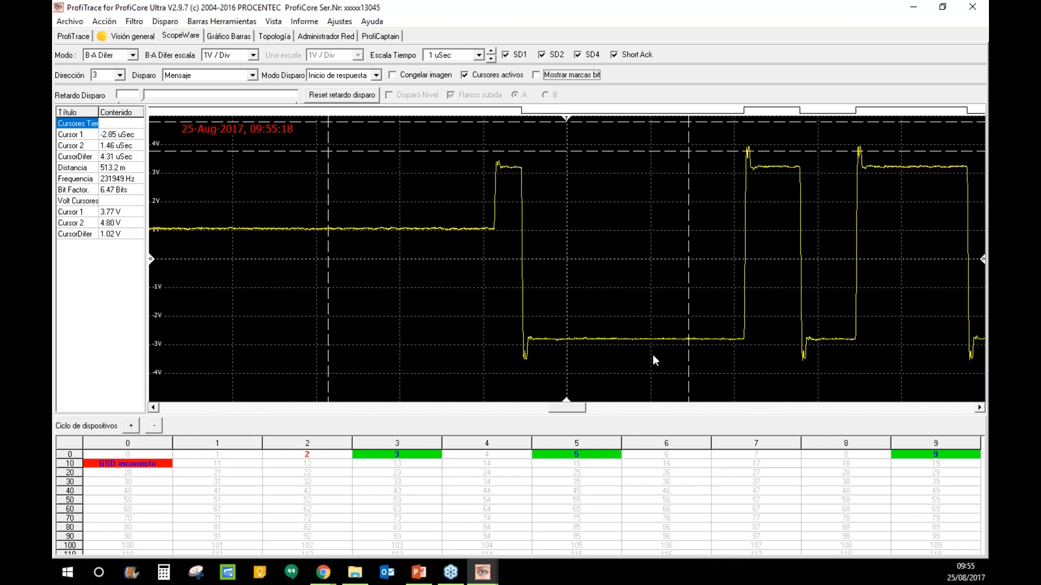
pyautogui.click(392, 76)
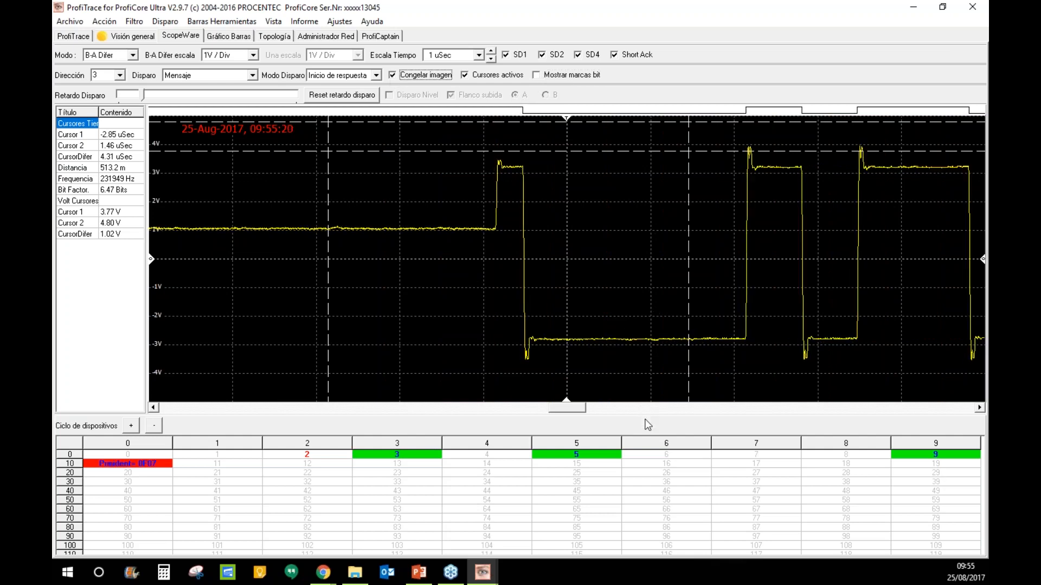
# - Drag both time cursors onto a rising edge of station 3's frozen trace
pyautogui.moveTo(586, 412); pyautogui.dragTo(581, 409)
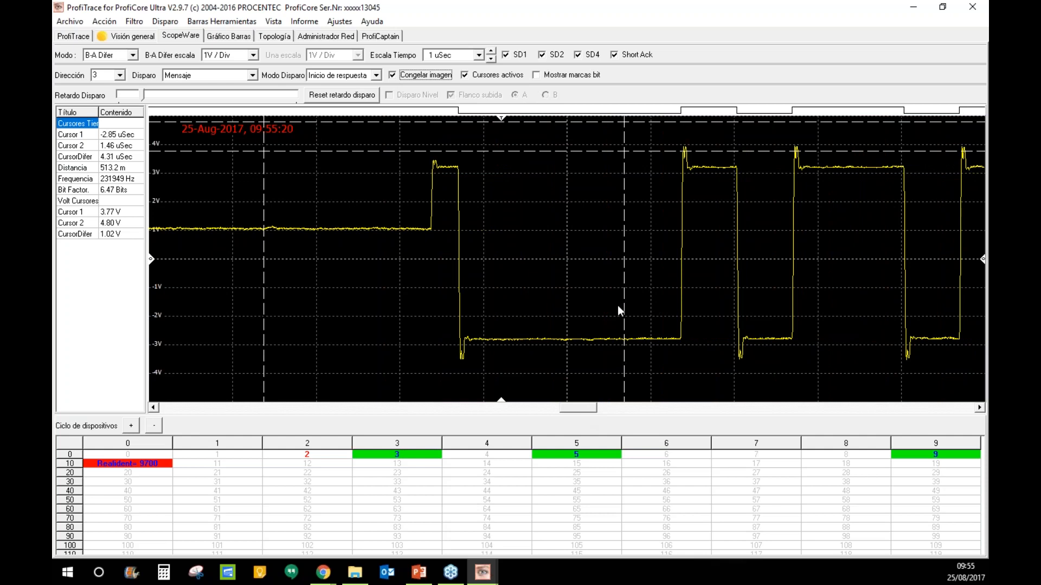
pyautogui.moveTo(624, 307); pyautogui.dragTo(690, 297)
pyautogui.moveTo(264, 325); pyautogui.dragTo(681, 299)
# - Step Escala Tiempo down to 500 then 250 nSec and tighten the cursors around the edge
pyautogui.click(491, 59)
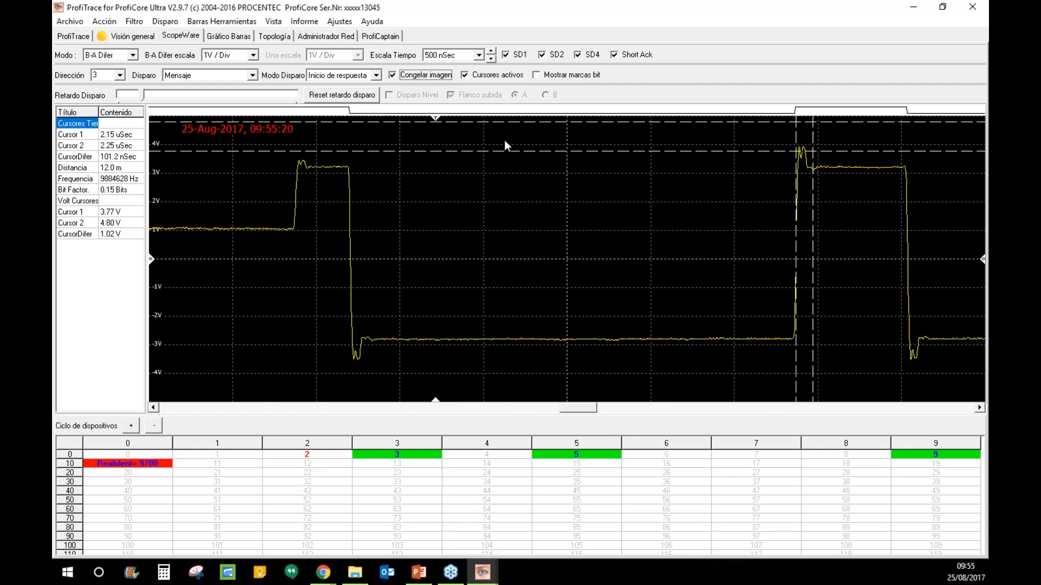
pyautogui.moveTo(591, 409); pyautogui.dragTo(620, 405)
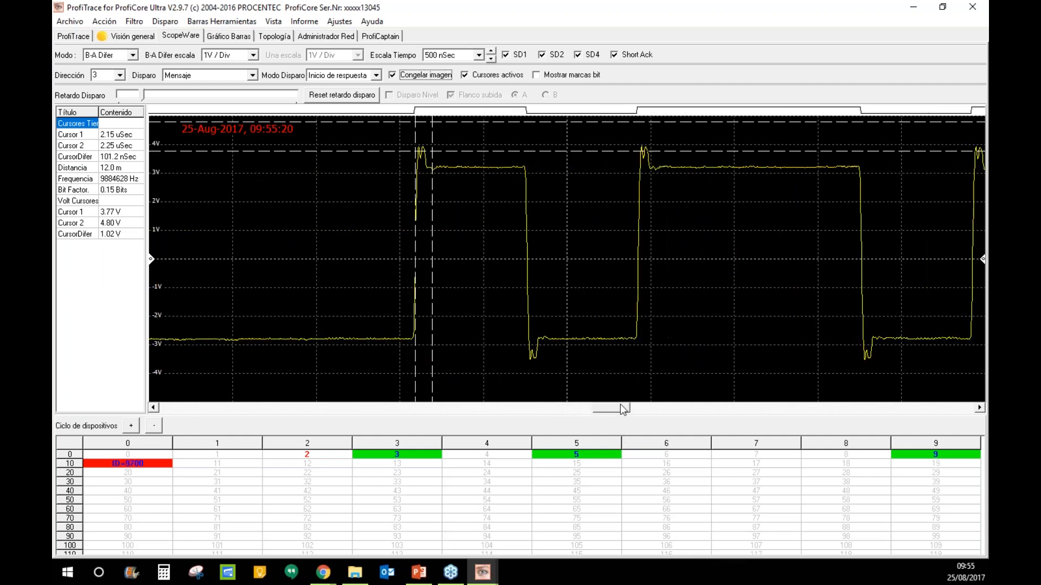
pyautogui.click(488, 59)
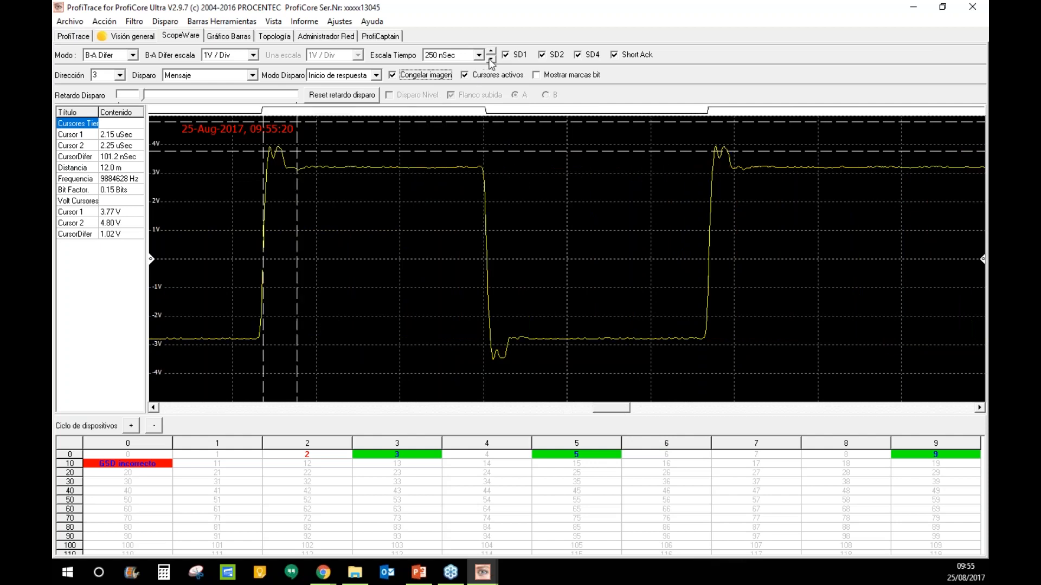
pyautogui.moveTo(618, 408); pyautogui.dragTo(610, 408)
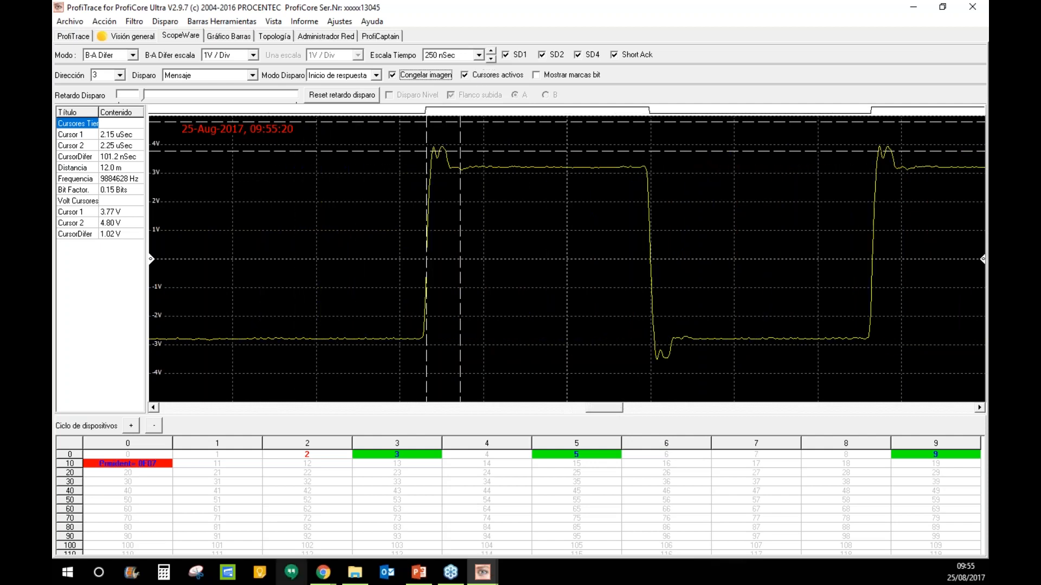
pyautogui.moveTo(460, 133); pyautogui.dragTo(434, 135)
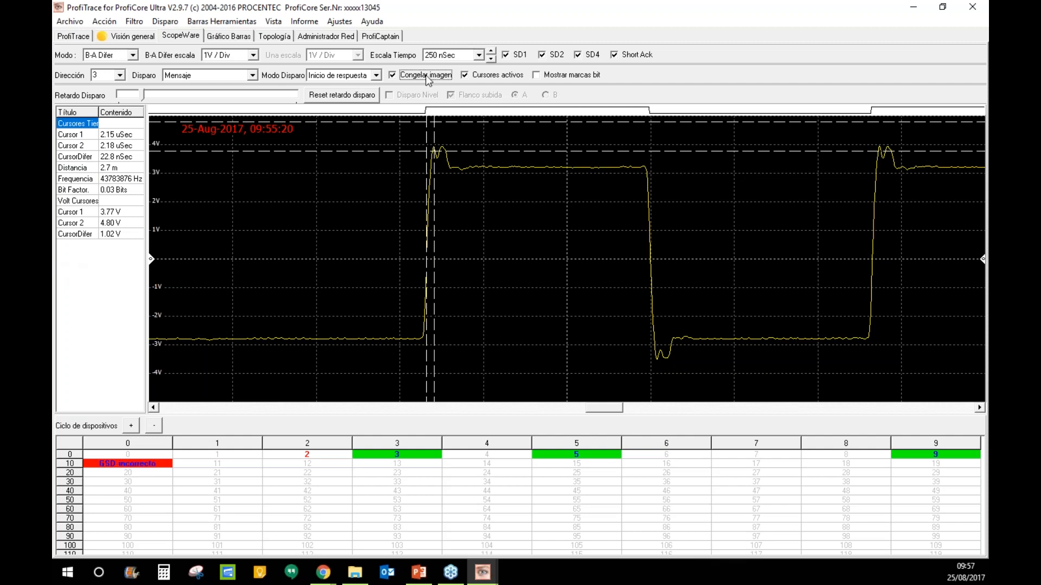
# - Turn off Cursores activos, untick Congelar imagen, and set Escala Tiempo back to 1 uSec
pyautogui.click(464, 75)
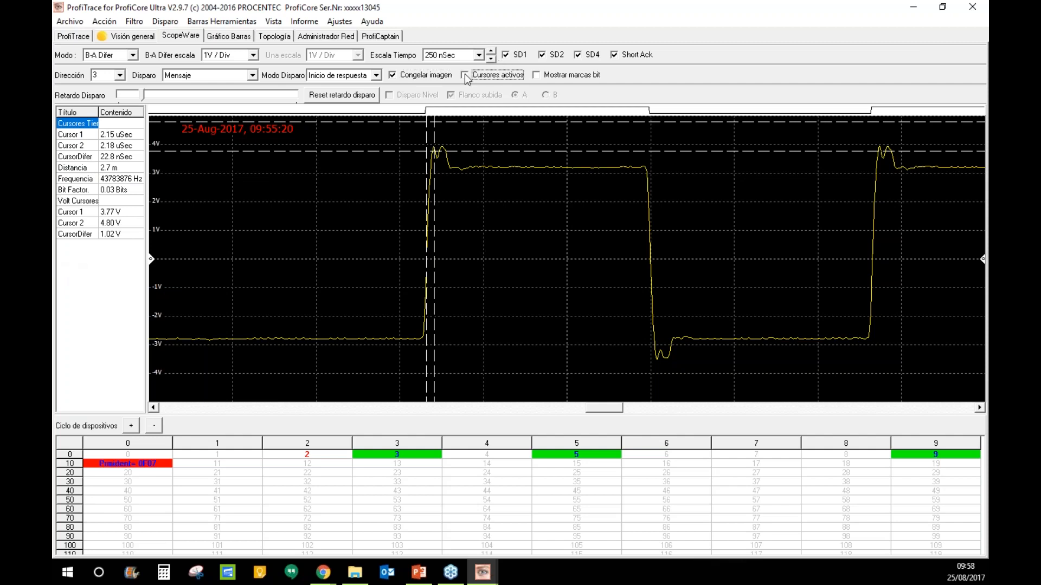
pyautogui.click(393, 77)
pyautogui.click(491, 58)
pyautogui.click(491, 52)
pyautogui.click(492, 52)
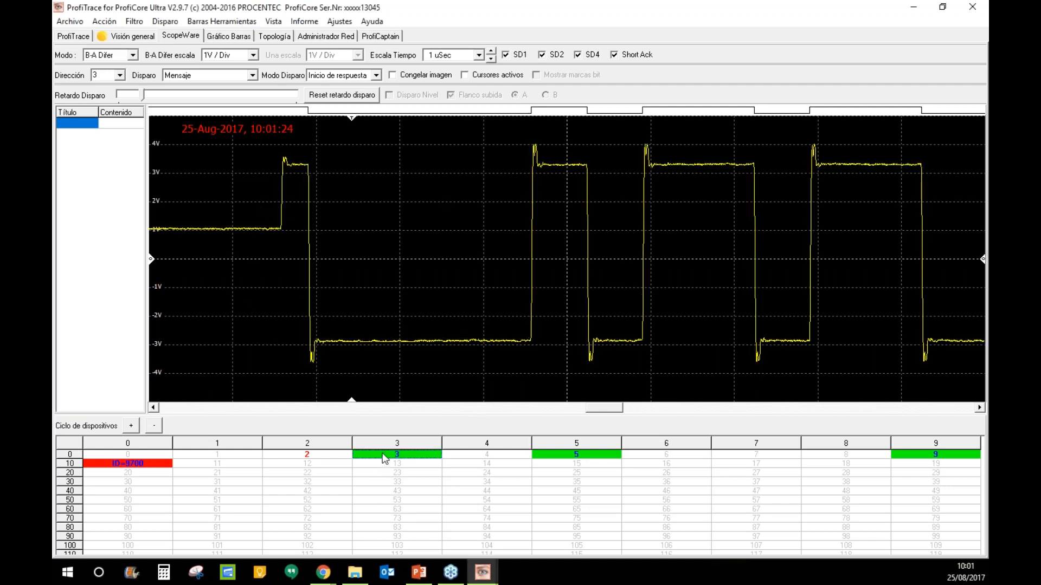
# - View stations 5 and 2, freeze the capture, then show station 9's live waveform
pyautogui.click(588, 457)
pyautogui.click(303, 455)
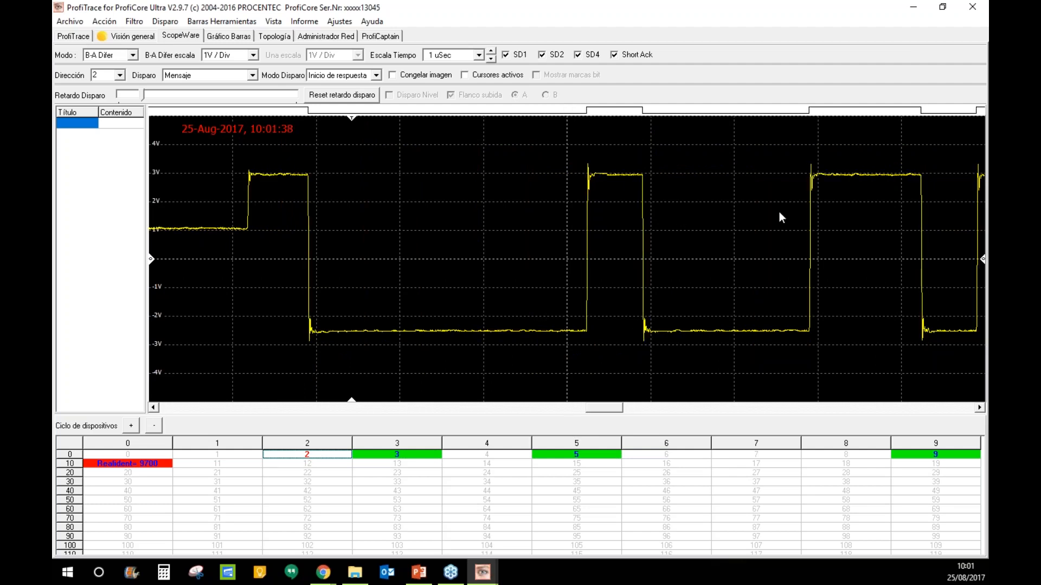
pyautogui.click(391, 75)
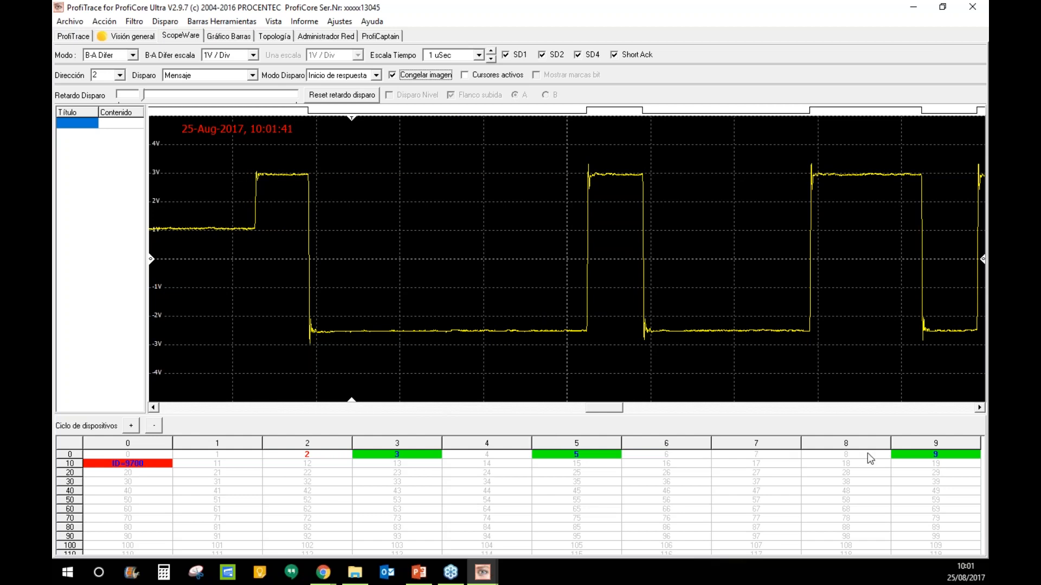
pyautogui.click(928, 457)
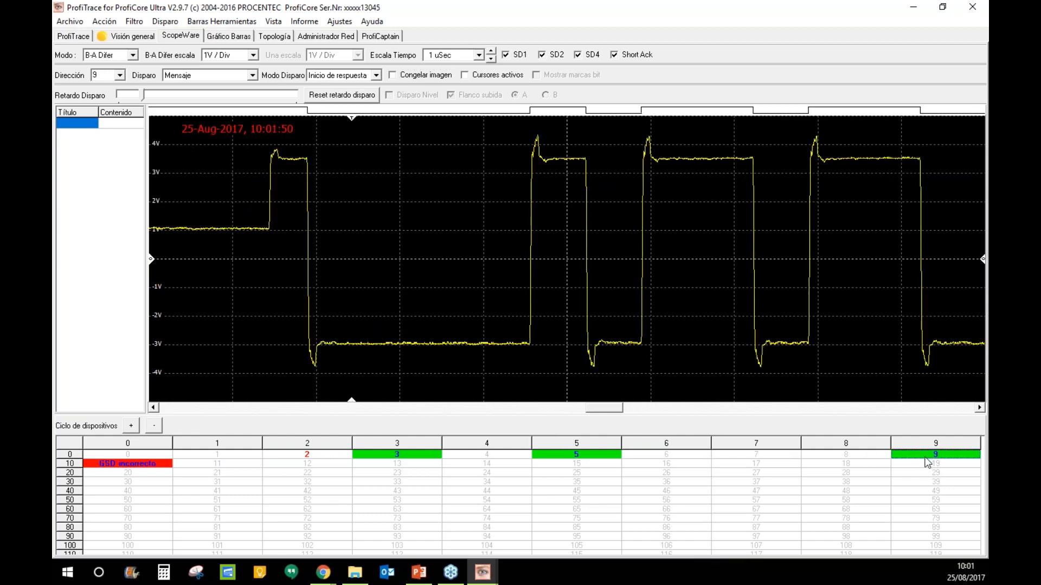
pyautogui.click(393, 76)
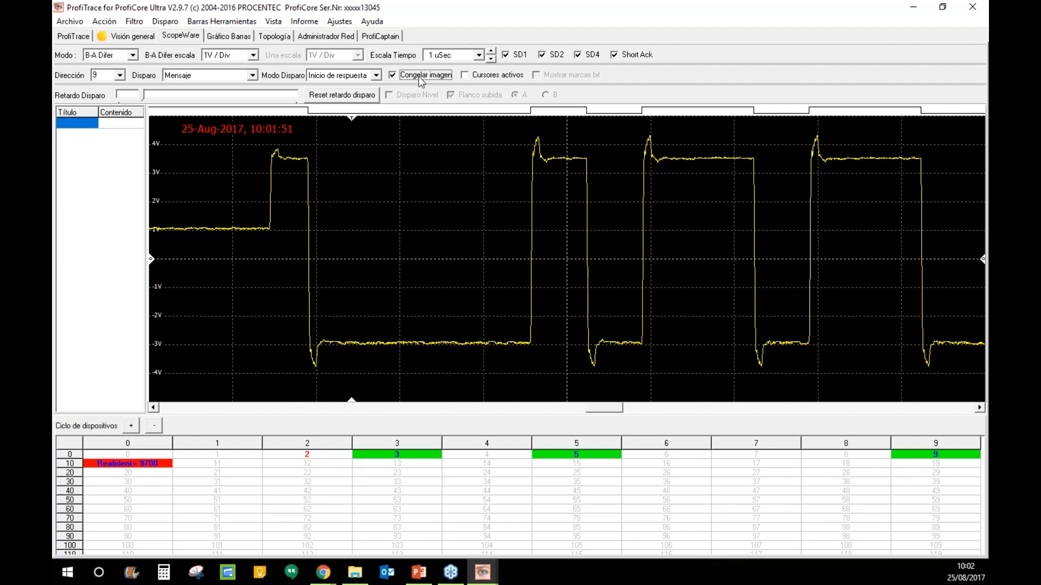
pyautogui.click(393, 76)
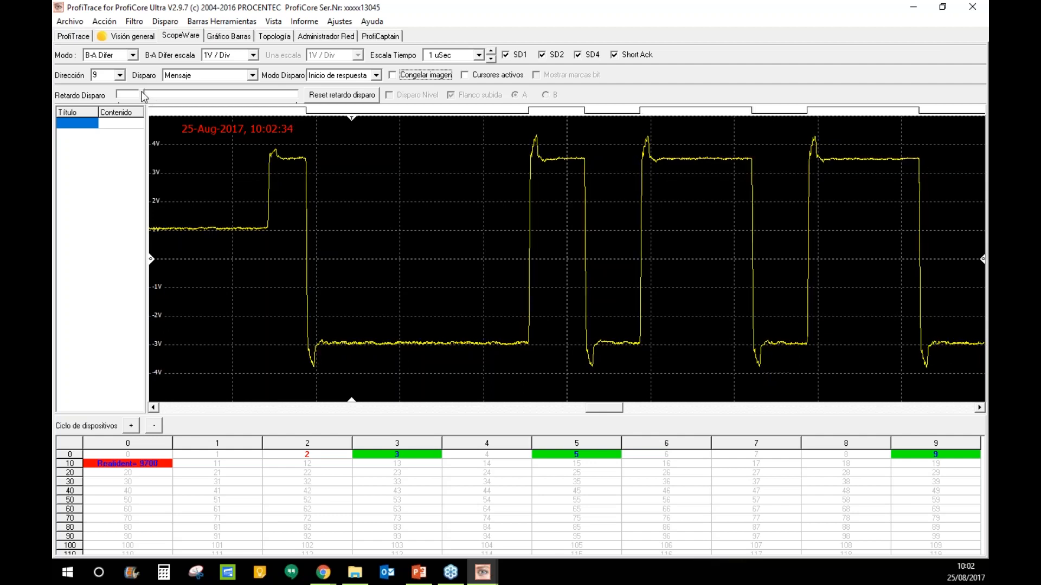
# - Change the scope Modo from B-A Difer to A & B for station 9
pyautogui.click(133, 55)
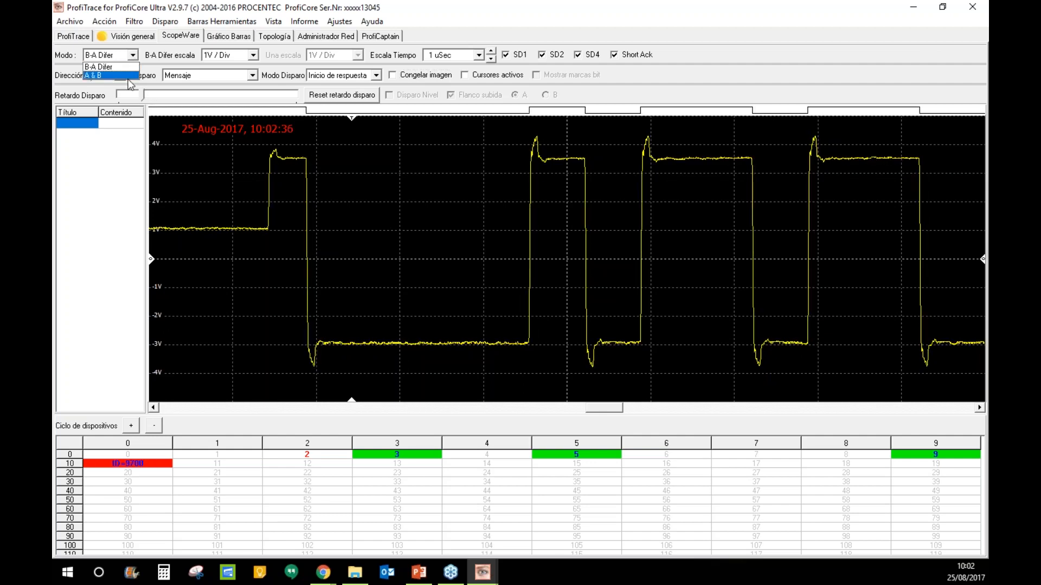
pyautogui.click(128, 80)
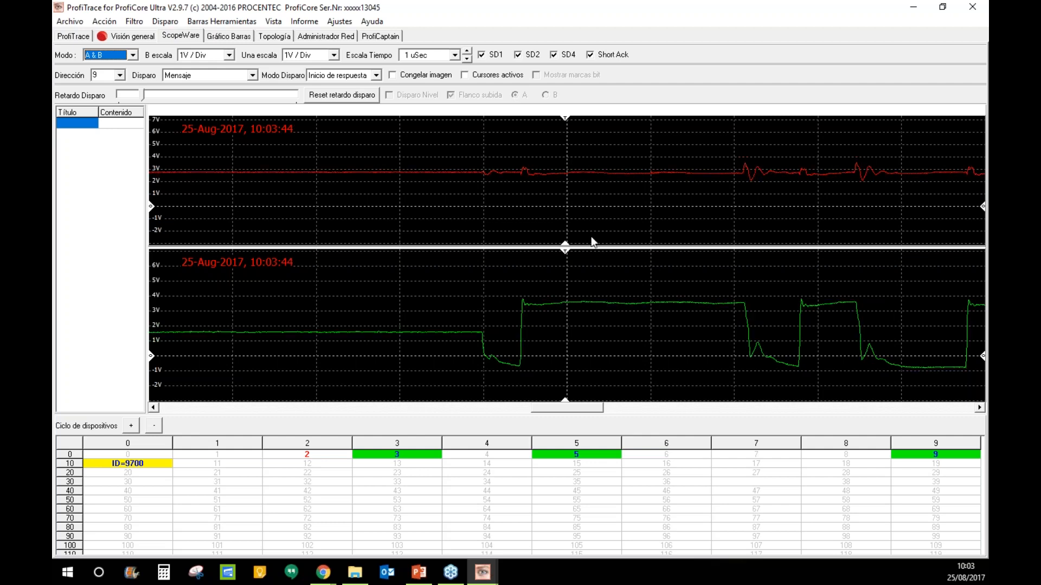
# - Reset the statistics in Visión general, confirm with Ok, and return to the live list
pyautogui.click(124, 36)
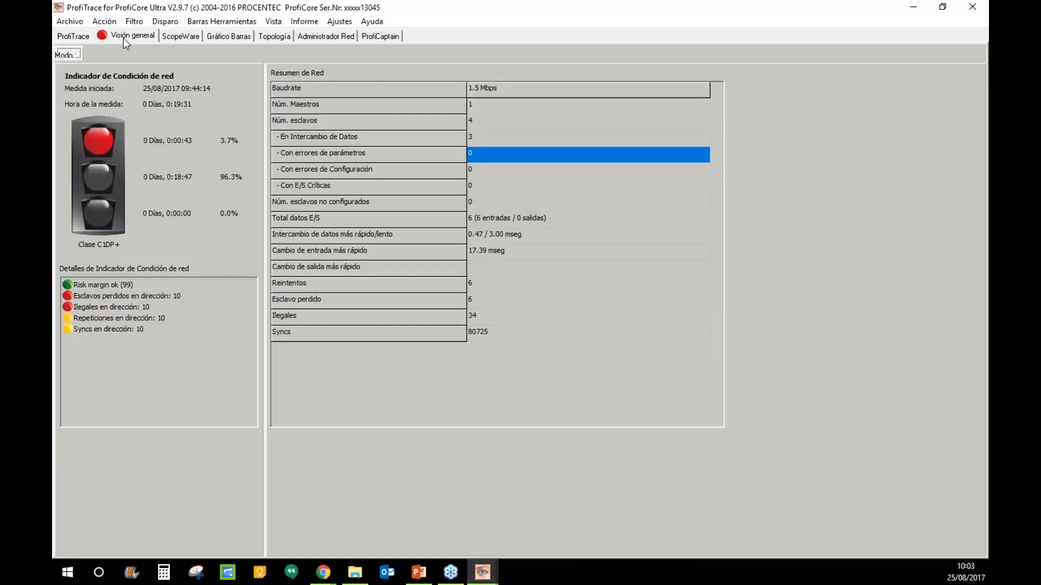
pyautogui.click(69, 53)
pyautogui.click(452, 356)
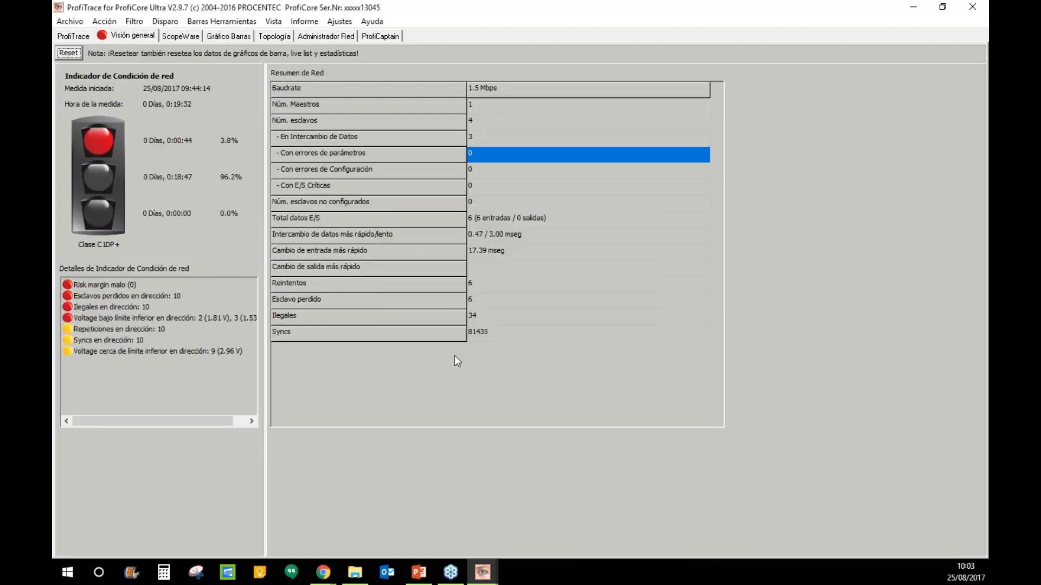
pyautogui.click(73, 38)
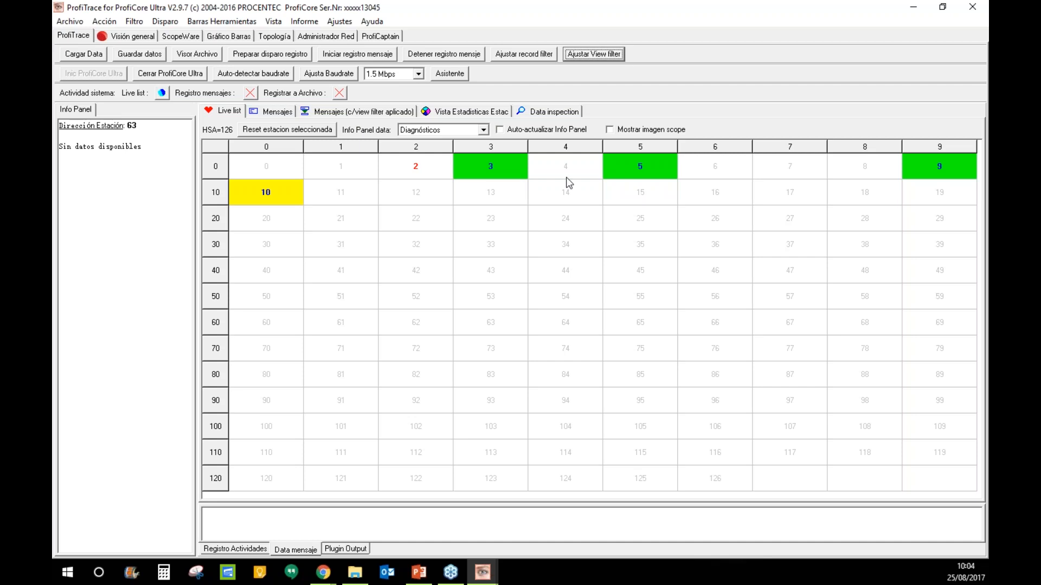
# - Reopen ScopeWare via Topología and set Modo to A & B for station 9
pyautogui.click(274, 38)
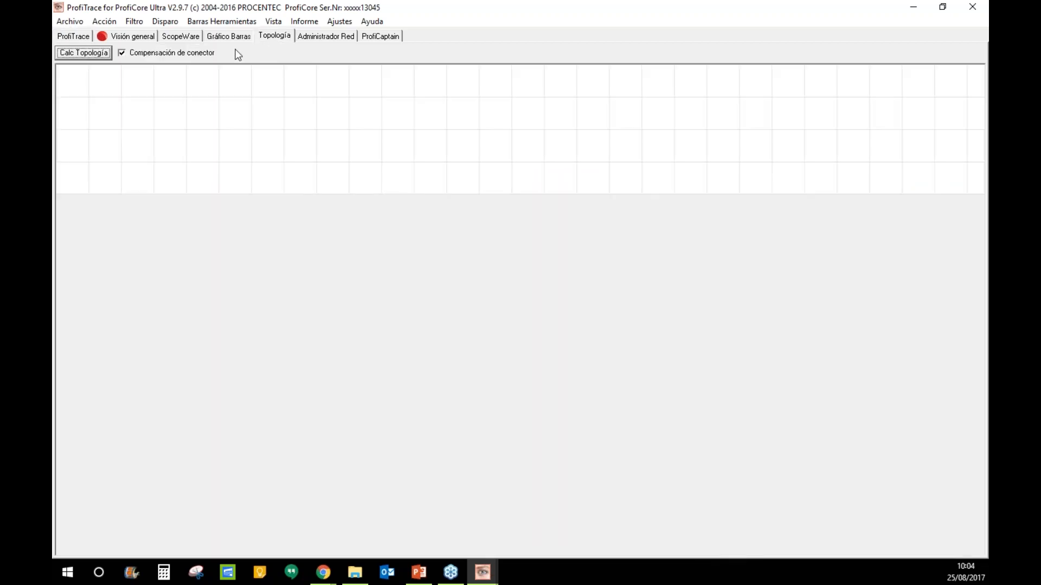
pyautogui.click(223, 36)
pyautogui.click(174, 36)
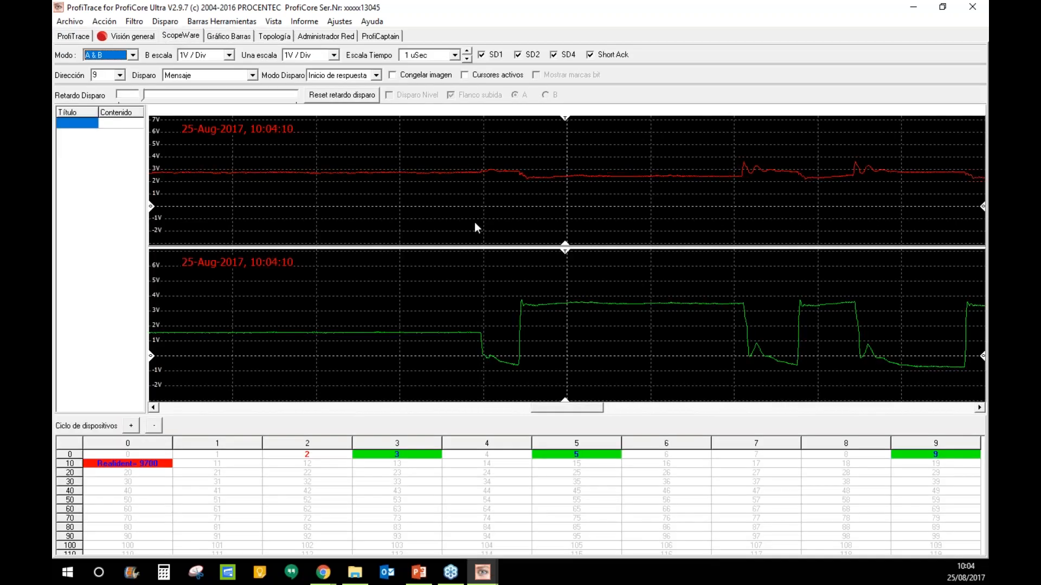
pyautogui.press('Down')
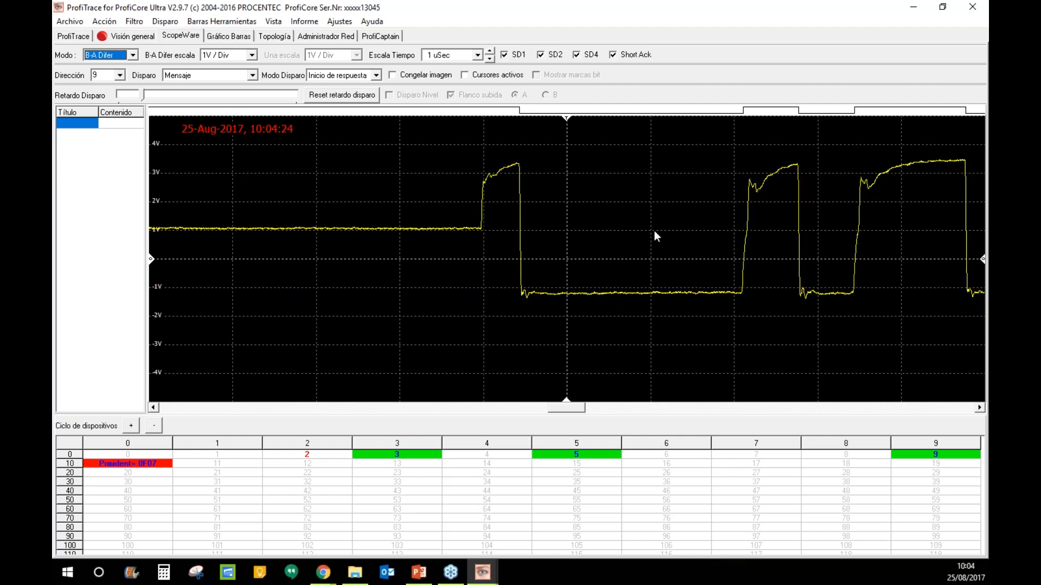
pyautogui.click(133, 56)
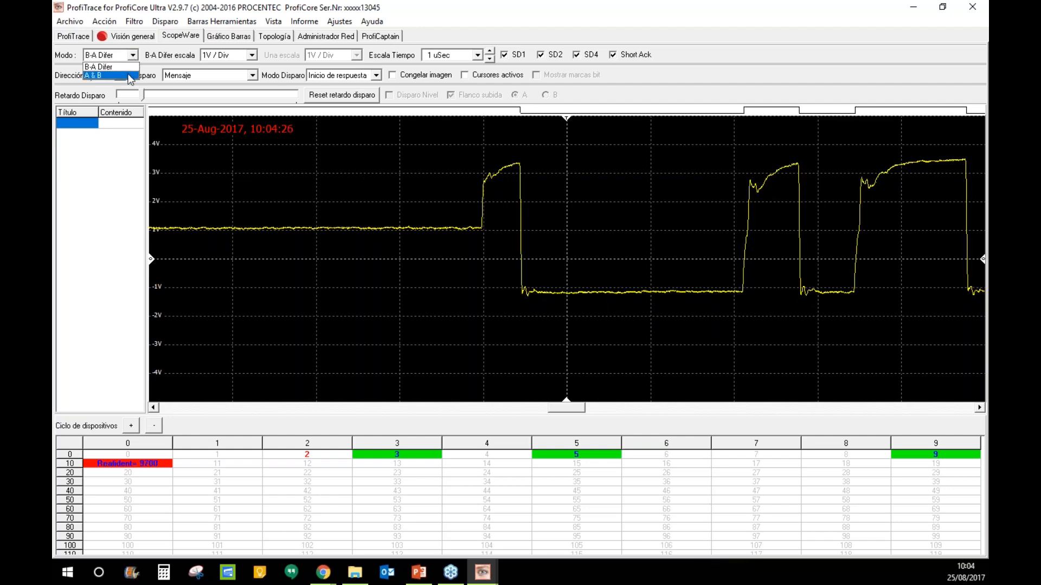
pyautogui.click(130, 80)
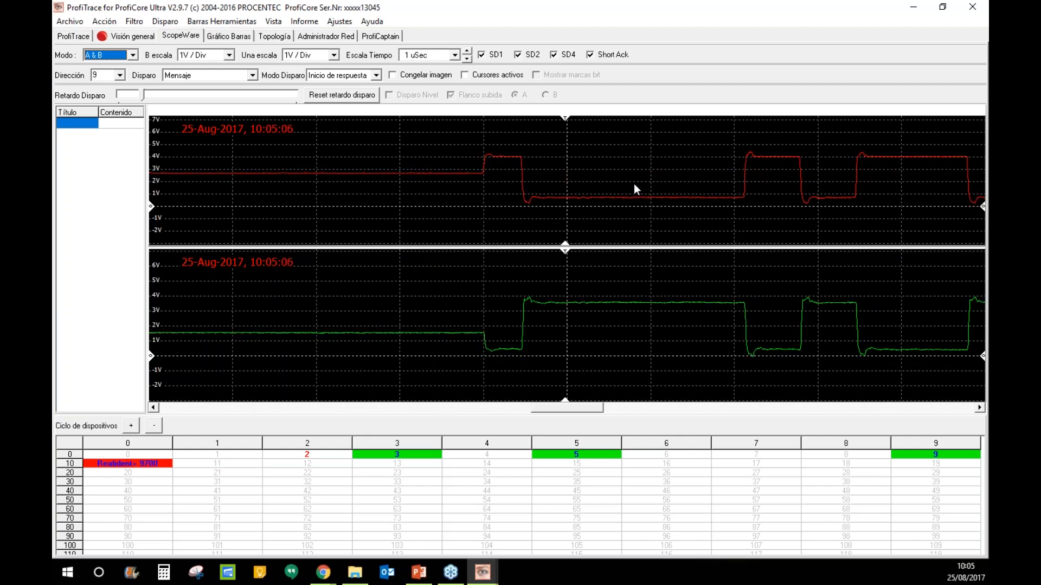
# - Switch the scope to the single B-A Difer trace and step its capture to station 3
pyautogui.click(132, 55)
pyautogui.click(111, 67)
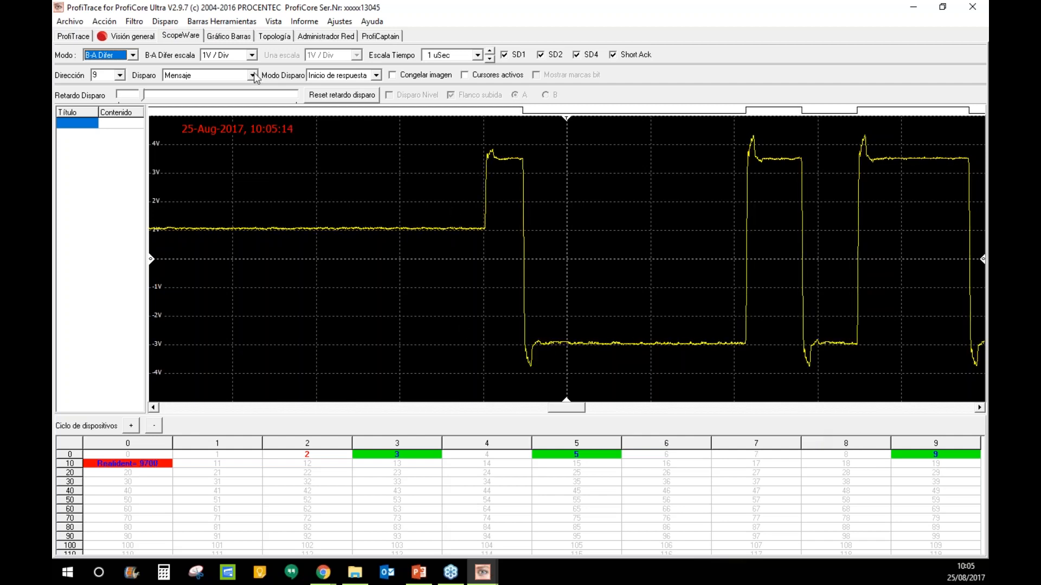
pyautogui.click(190, 38)
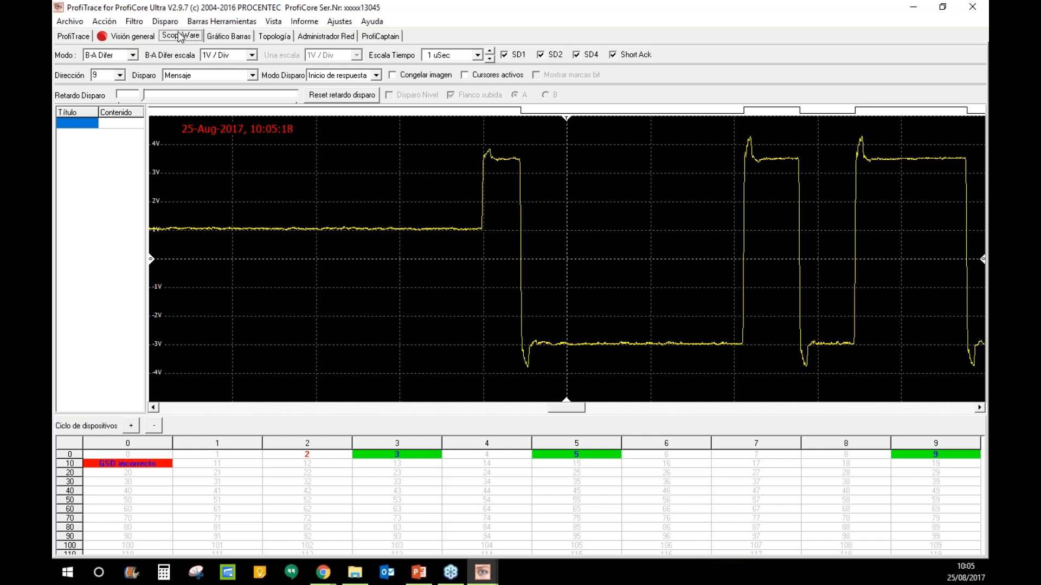
pyautogui.click(130, 427)
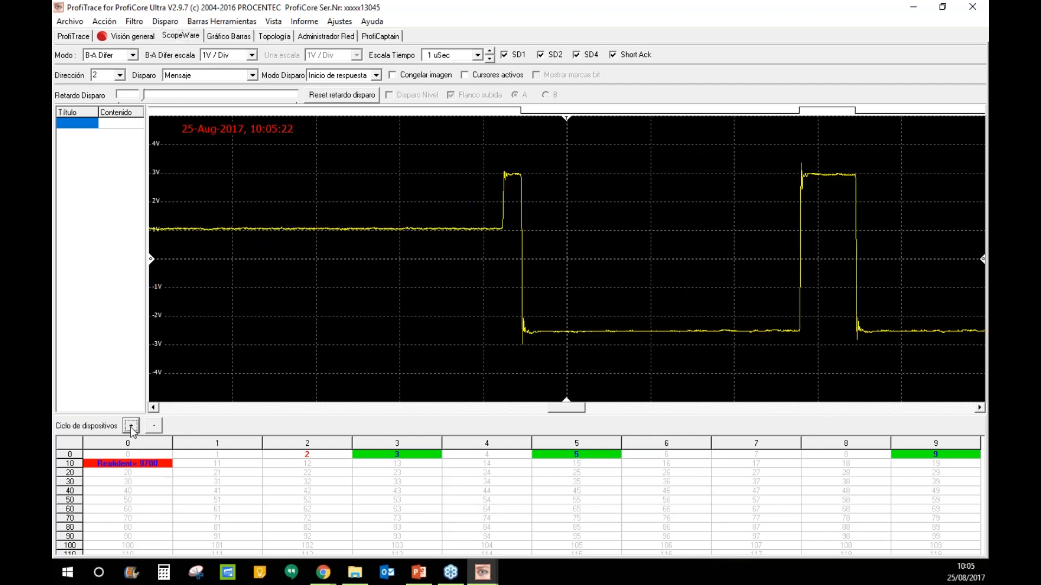
pyautogui.click(130, 426)
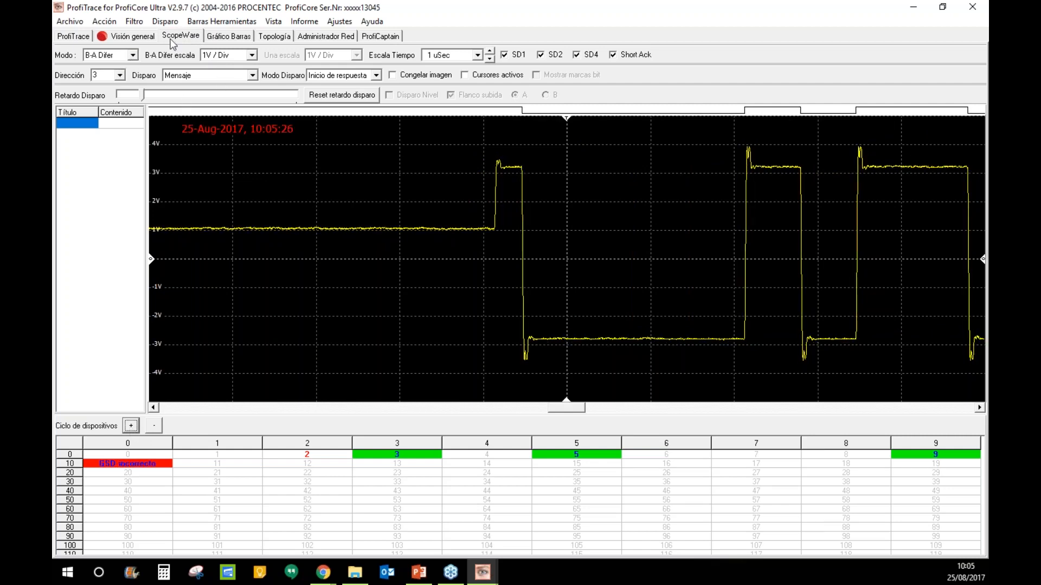
# - Open the Gráfico Barras view charting each station's stable A-B differential voltage
pyautogui.click(230, 37)
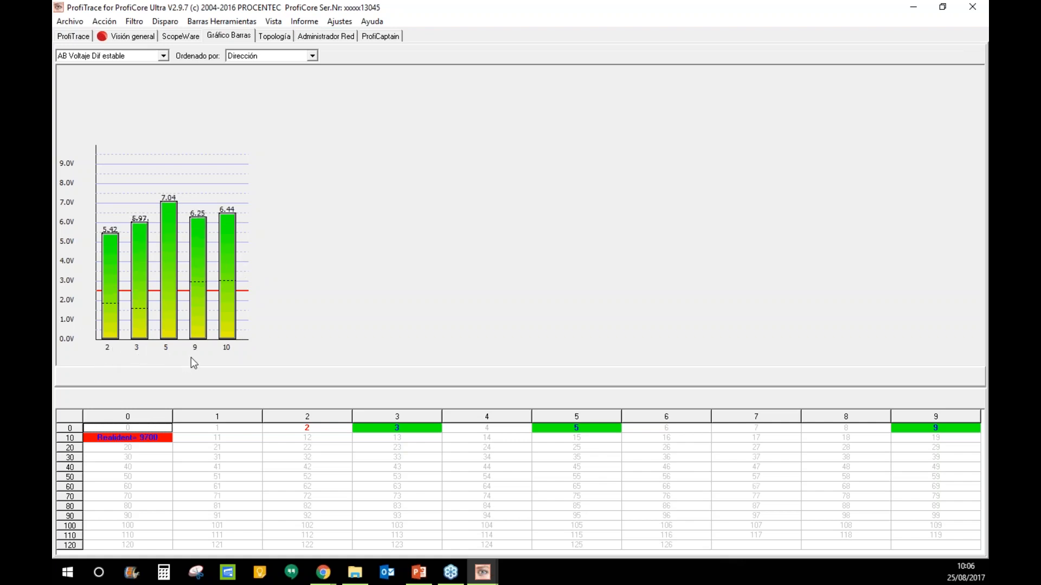
# - Try sorting the bars by Voltage (alto-bajo), then by Voltage (bajo-alto)
pyautogui.click(313, 56)
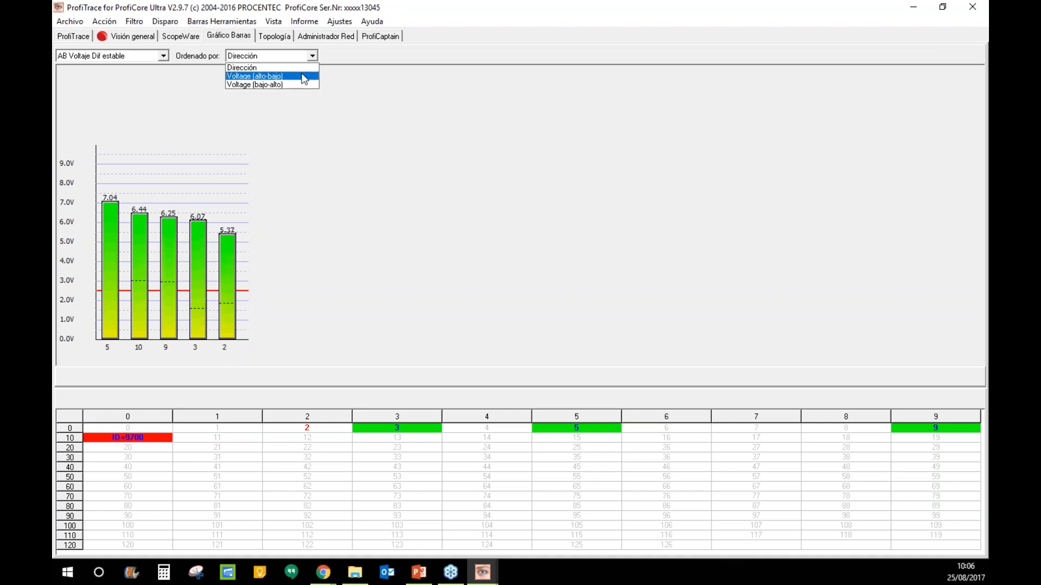
pyautogui.click(301, 76)
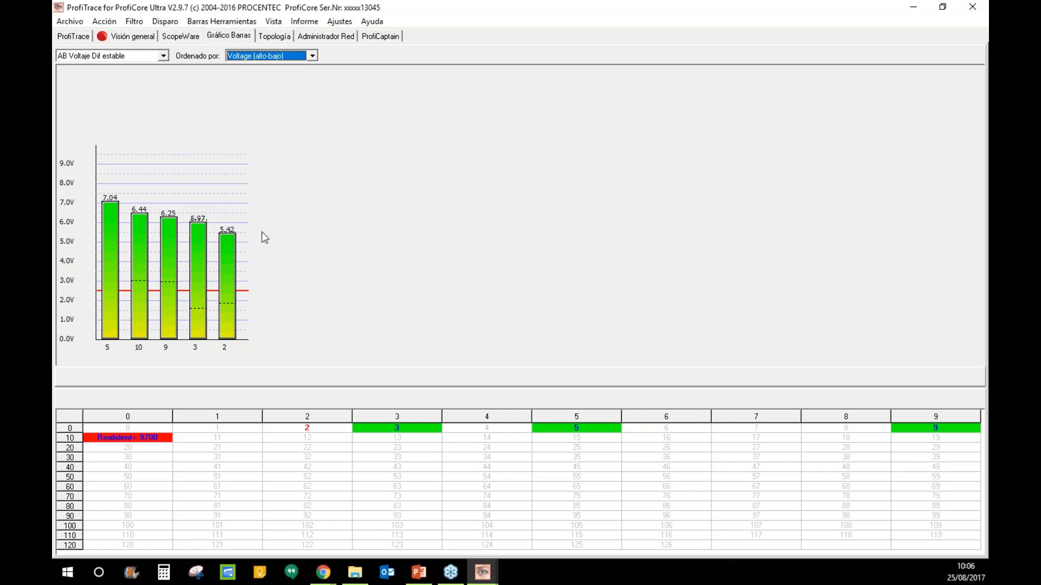
pyautogui.click(312, 57)
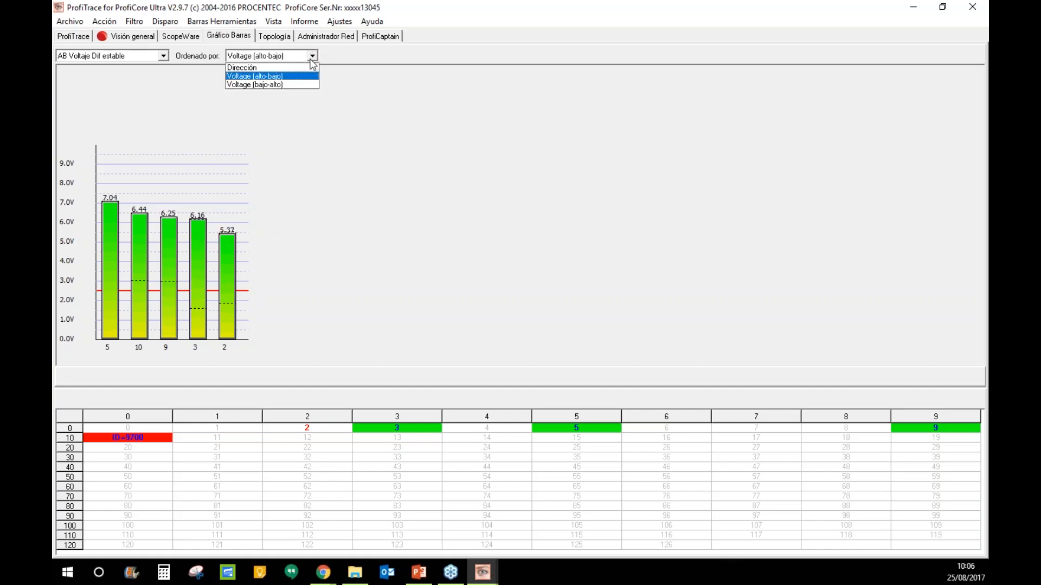
pyautogui.click(298, 85)
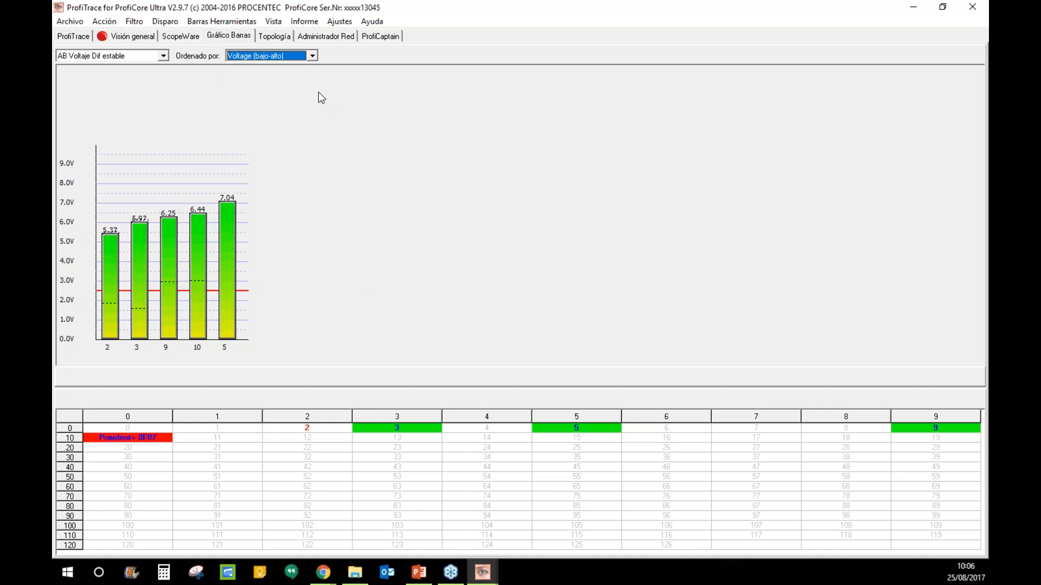
# - Sort the bars back by Dirección and graph AB Voltaje Diferencial per station
pyautogui.click(301, 56)
pyautogui.click(303, 67)
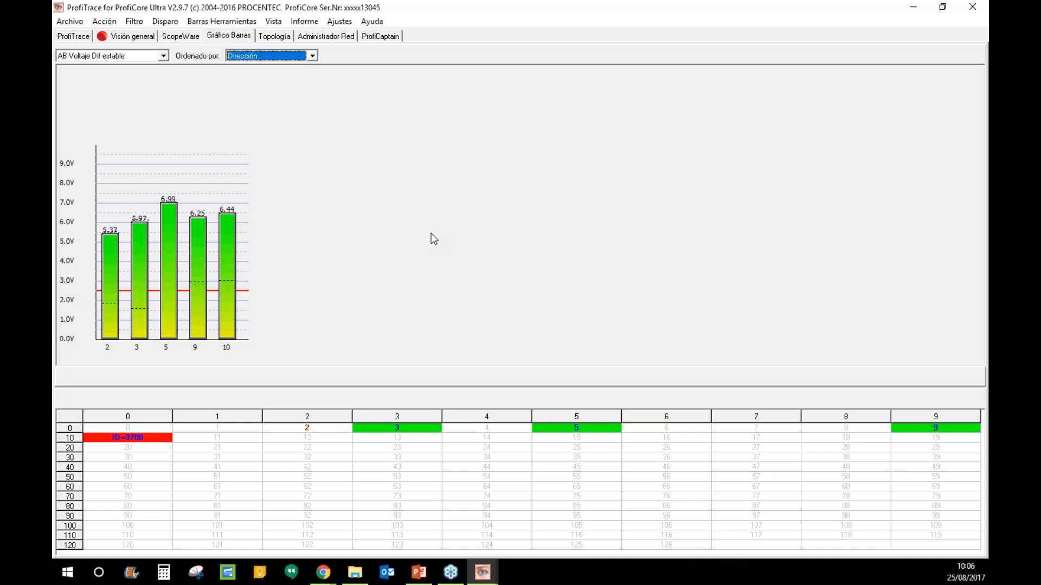
pyautogui.click(163, 56)
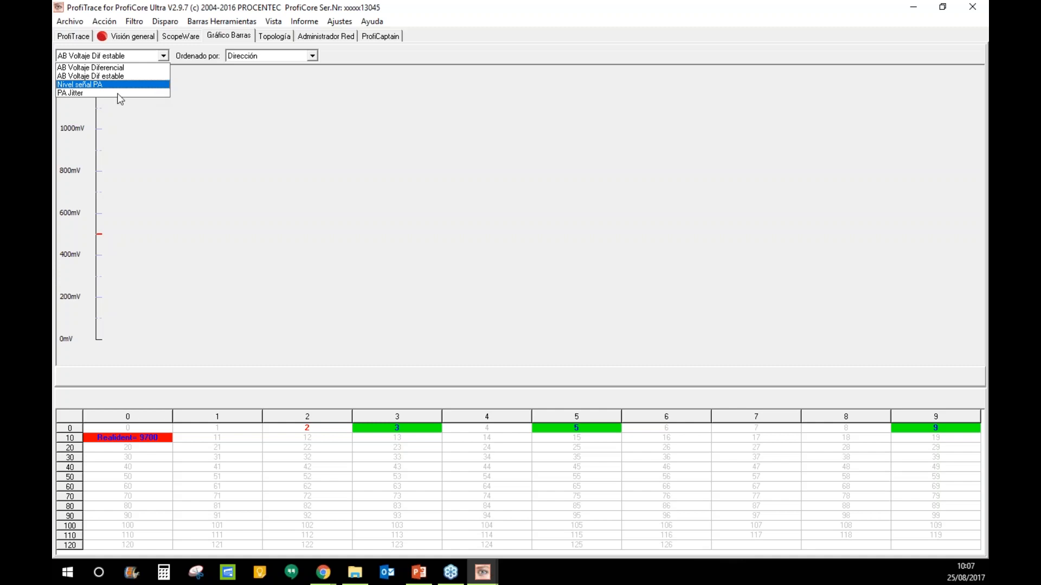
pyautogui.click(142, 70)
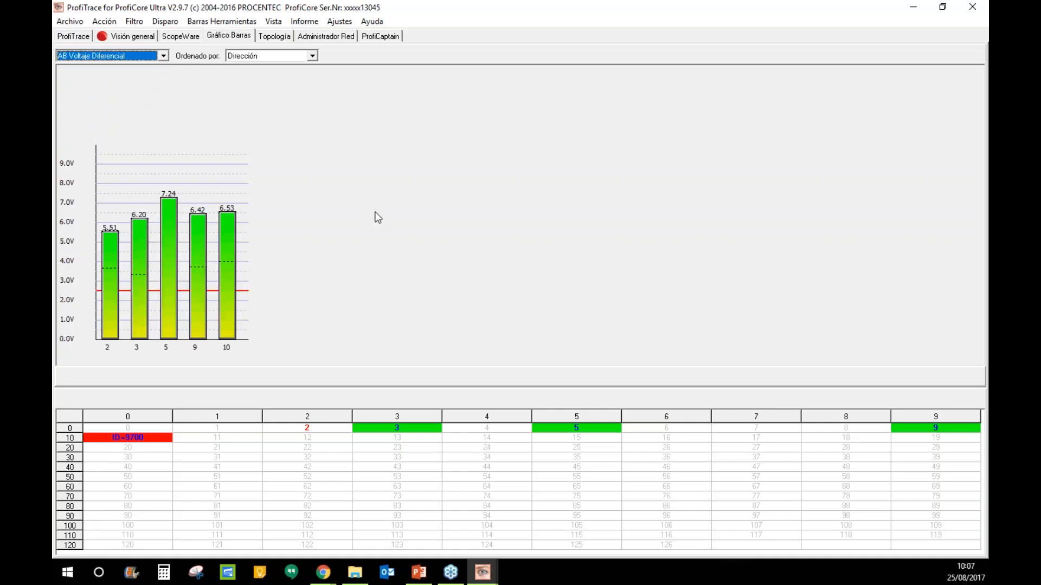
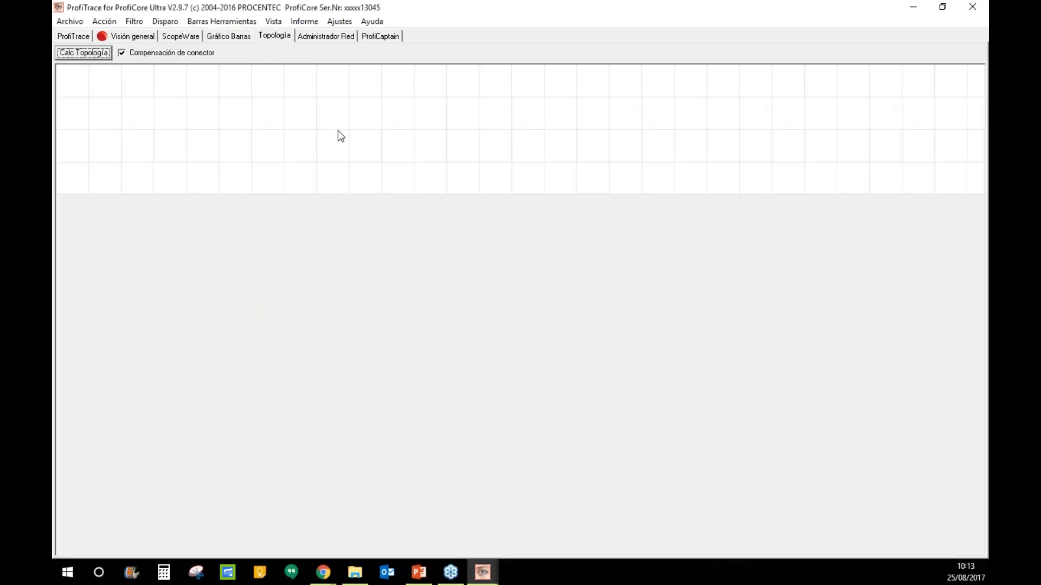
# - Run Calc Topología toward (2) Master in operating-network mode to map the stations' cable lengths
pyautogui.click(97, 58)
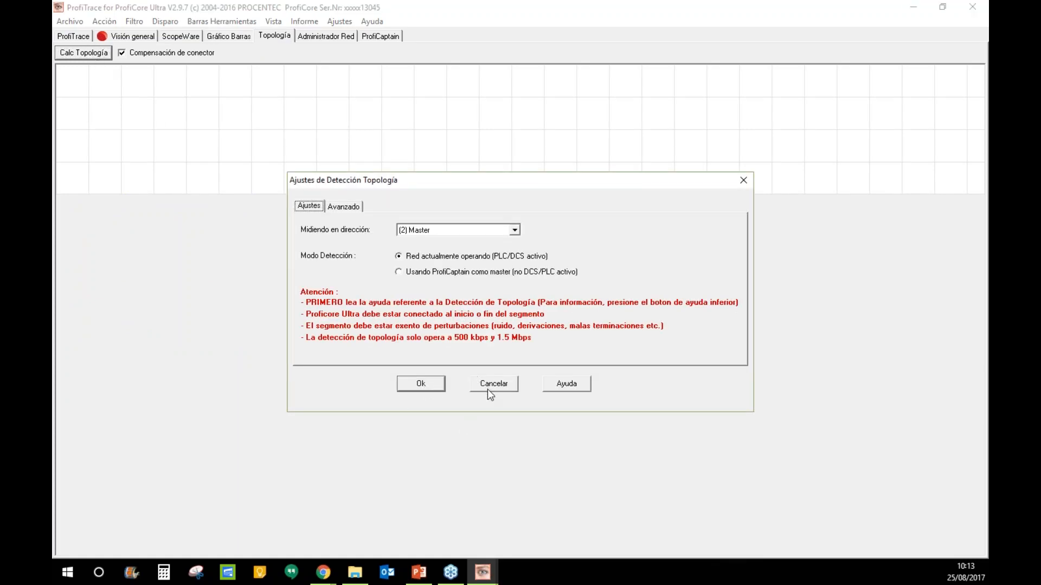
pyautogui.click(432, 391)
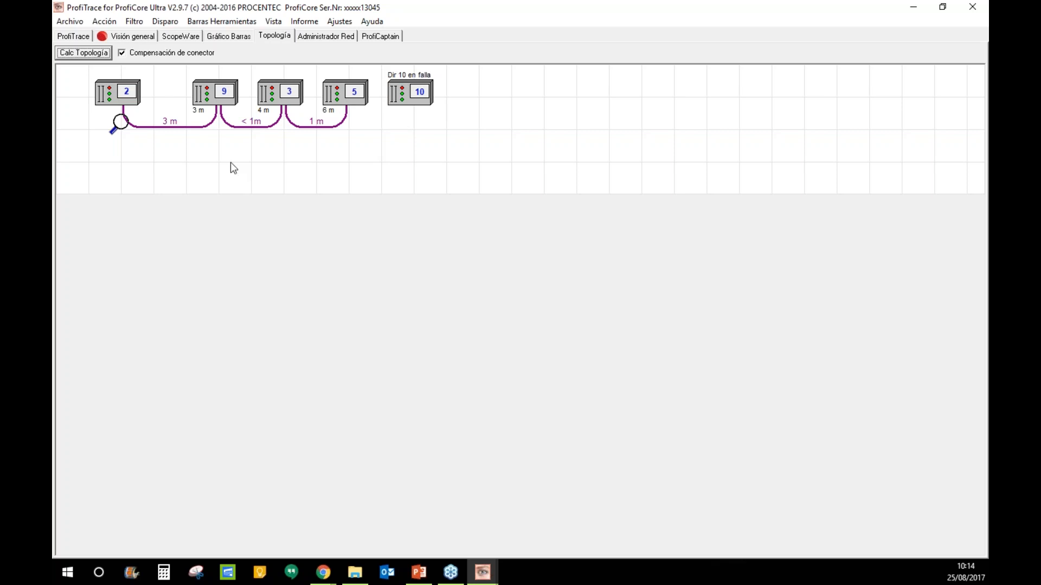
# - Rerun topology detection with the same (2) Master live-network settings
pyautogui.click(98, 54)
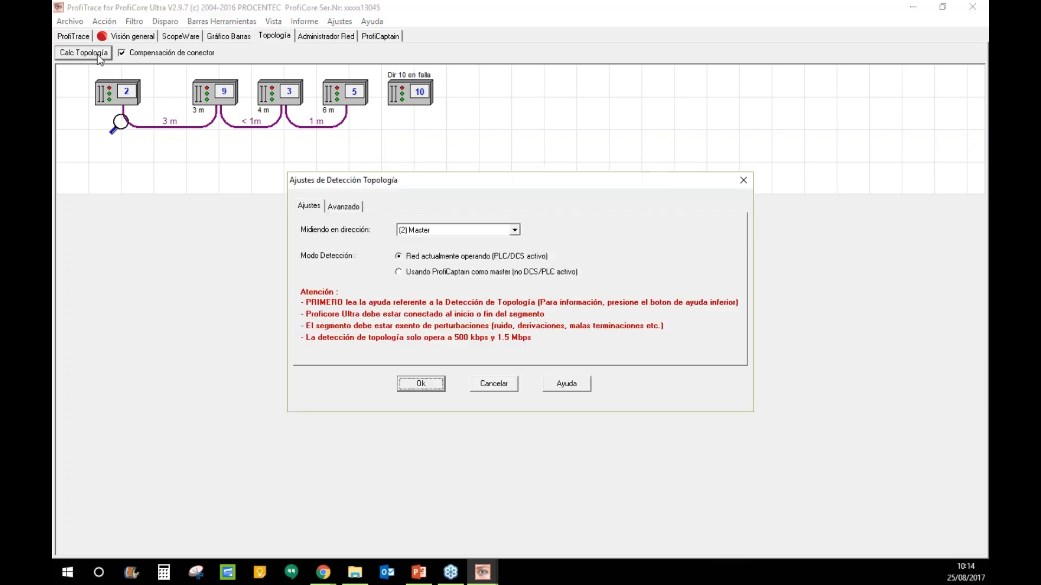
pyautogui.click(411, 388)
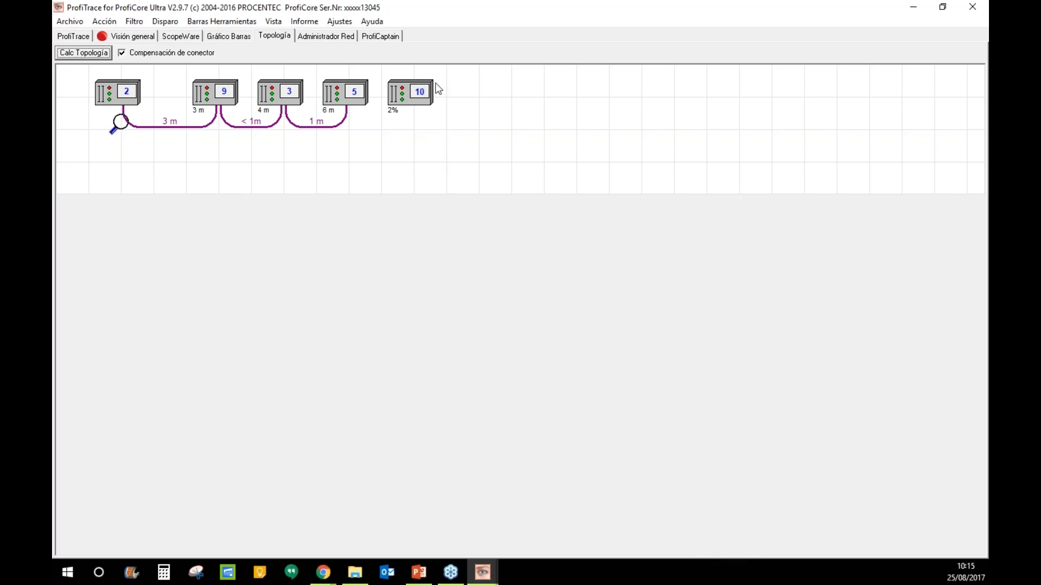
# - Reset the Visión general counters, then go back to the live list of stations
pyautogui.click(133, 36)
pyautogui.click(76, 55)
pyautogui.click(477, 353)
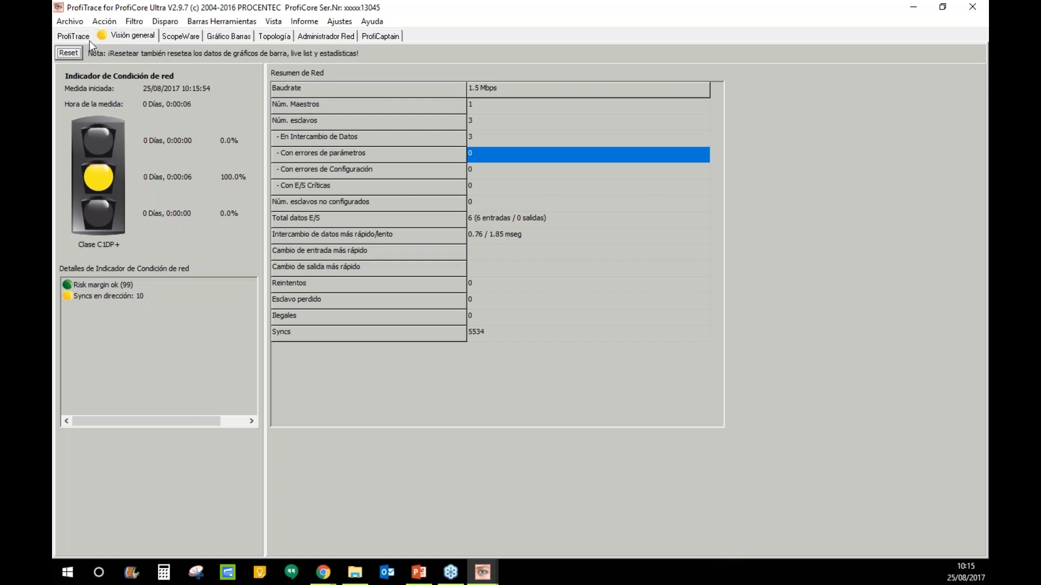
pyautogui.click(74, 36)
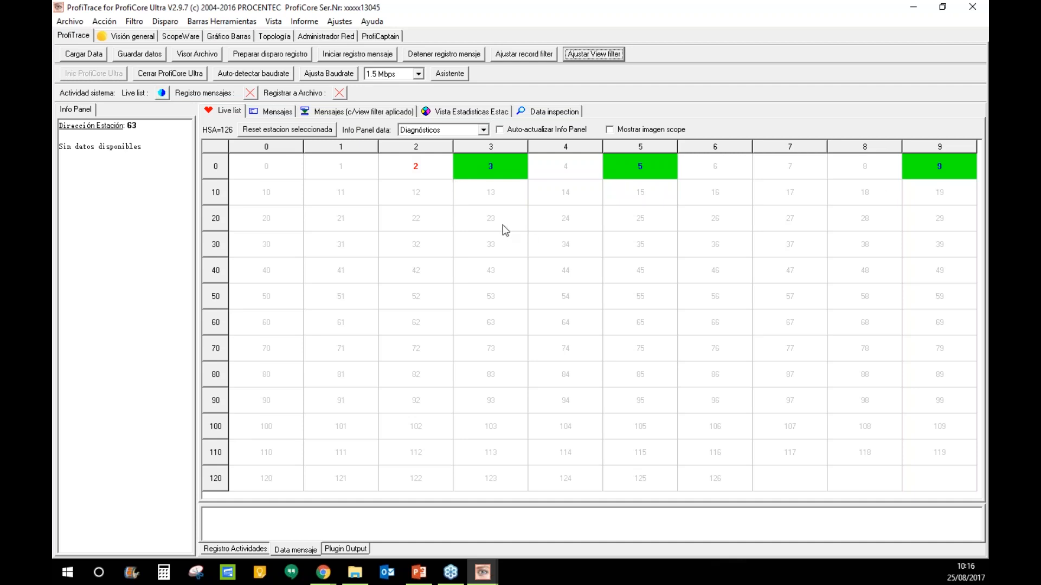
# - Open the per-station statistics view, briefly returning to the live list first
pyautogui.click(478, 115)
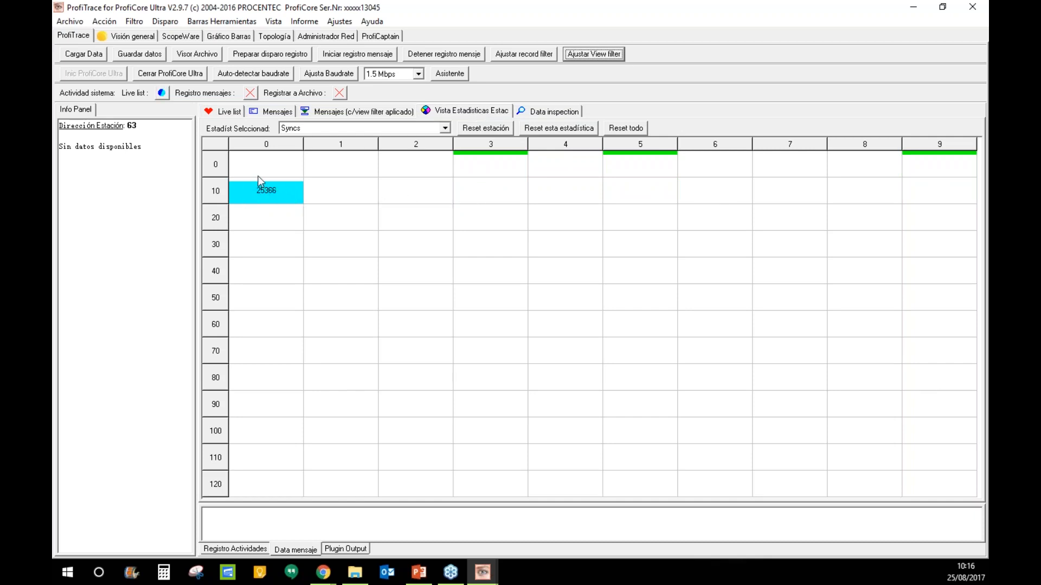
pyautogui.click(226, 112)
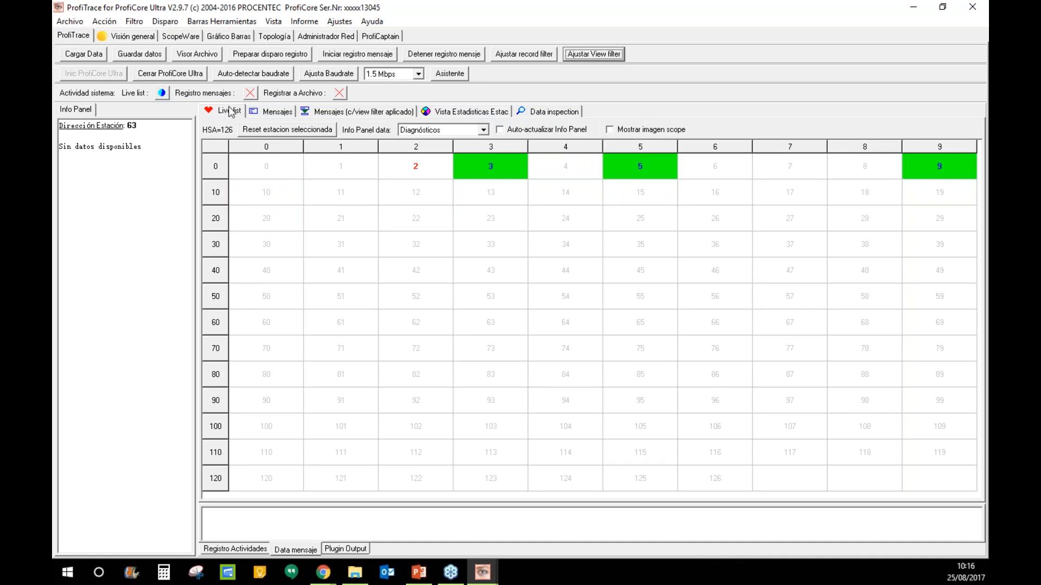
pyautogui.click(438, 113)
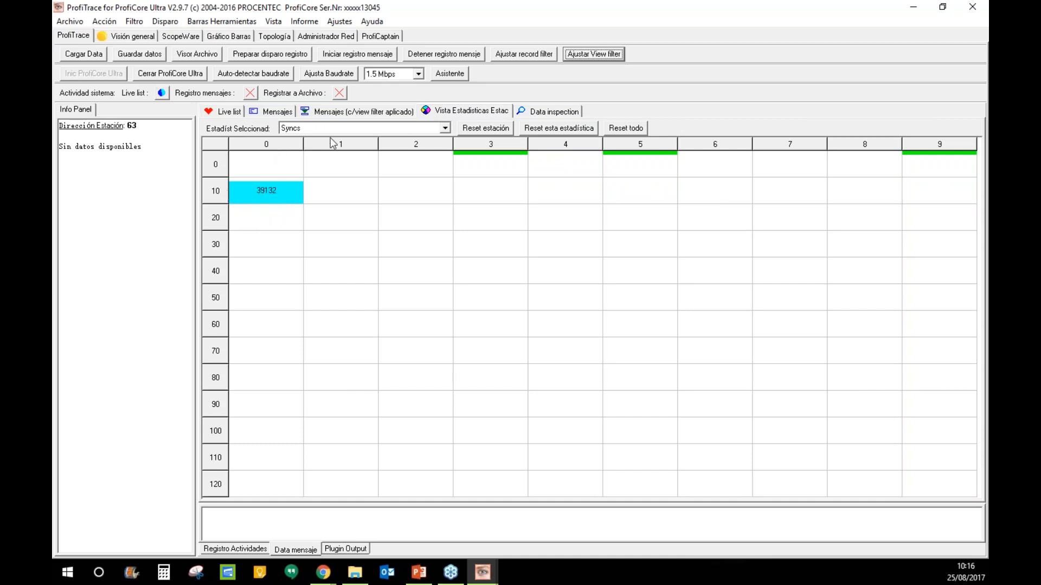
# - Show each station's Data-Exchange intervalo (mseg), then switch the statistic back to Syncs
pyautogui.click(444, 129)
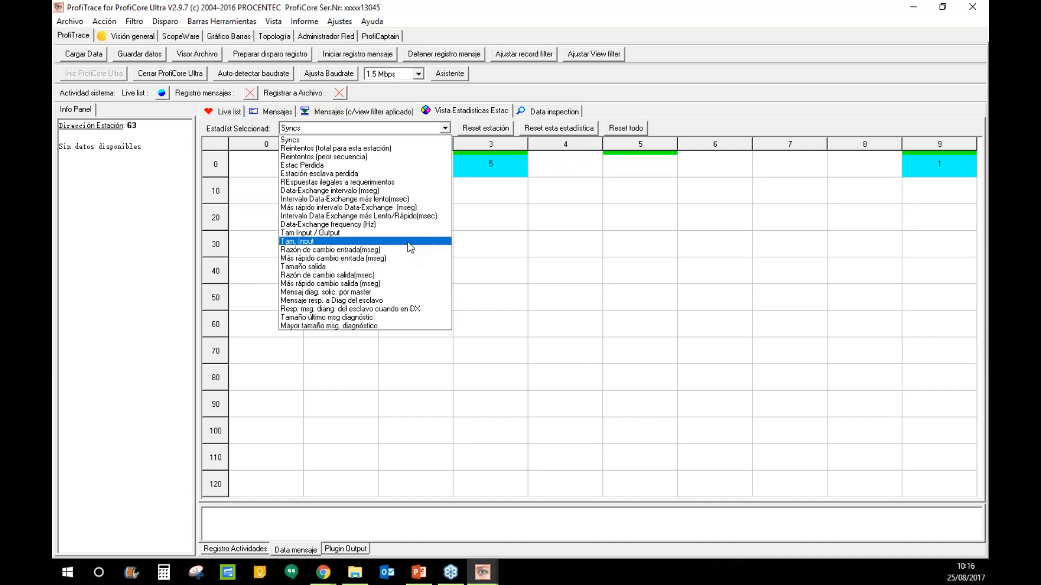
pyautogui.click(389, 191)
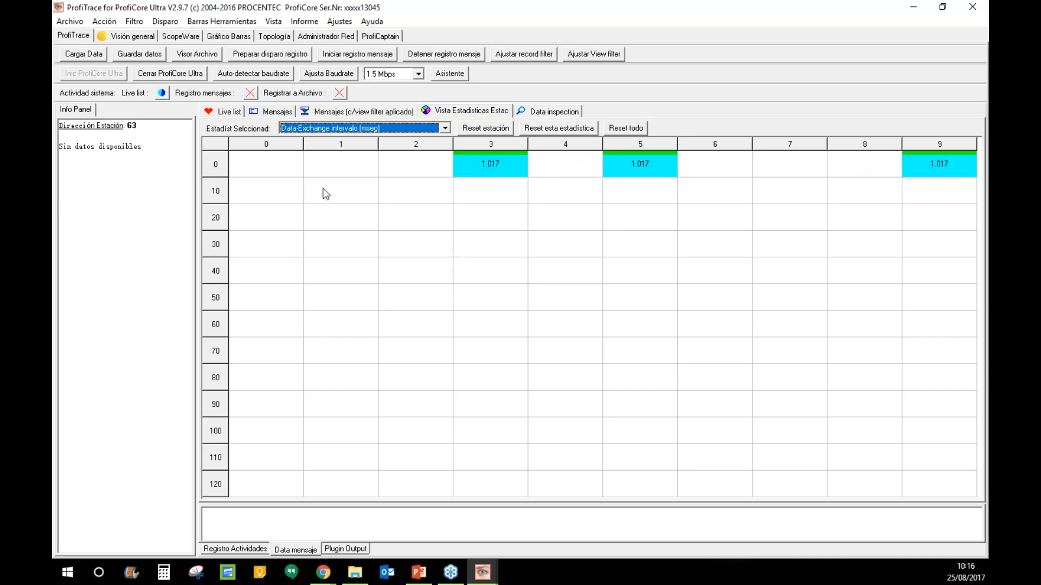
pyautogui.click(444, 129)
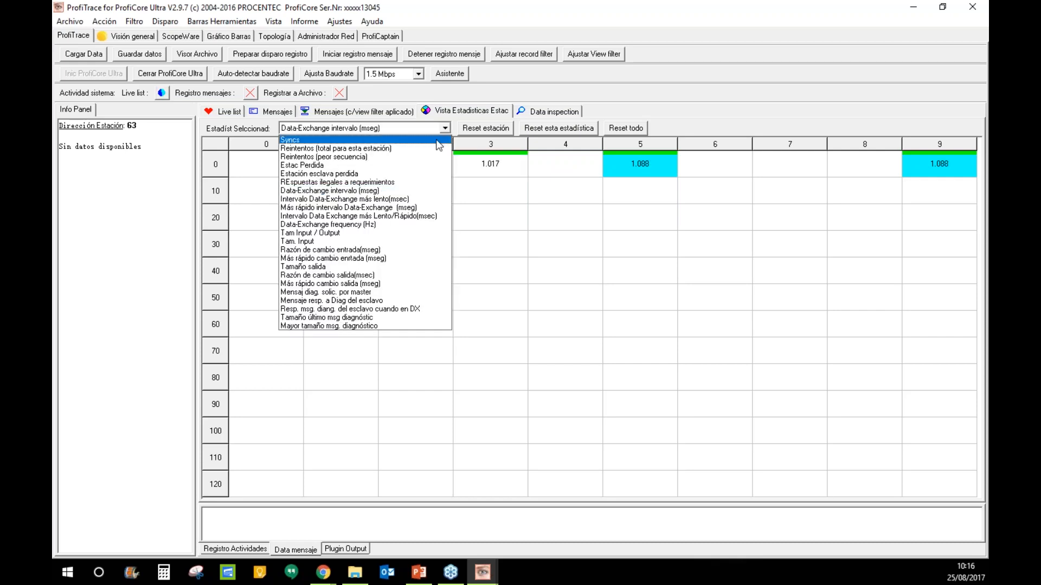
pyautogui.click(327, 140)
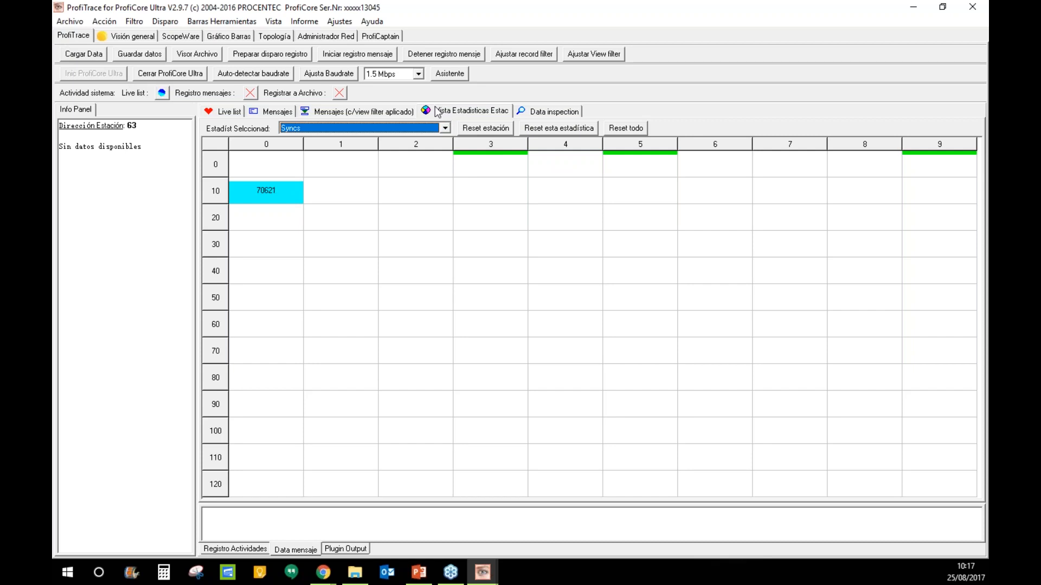
pyautogui.click(226, 36)
# - Select Punto medición 1 under Segmento 1 in the network manager
pyautogui.click(274, 36)
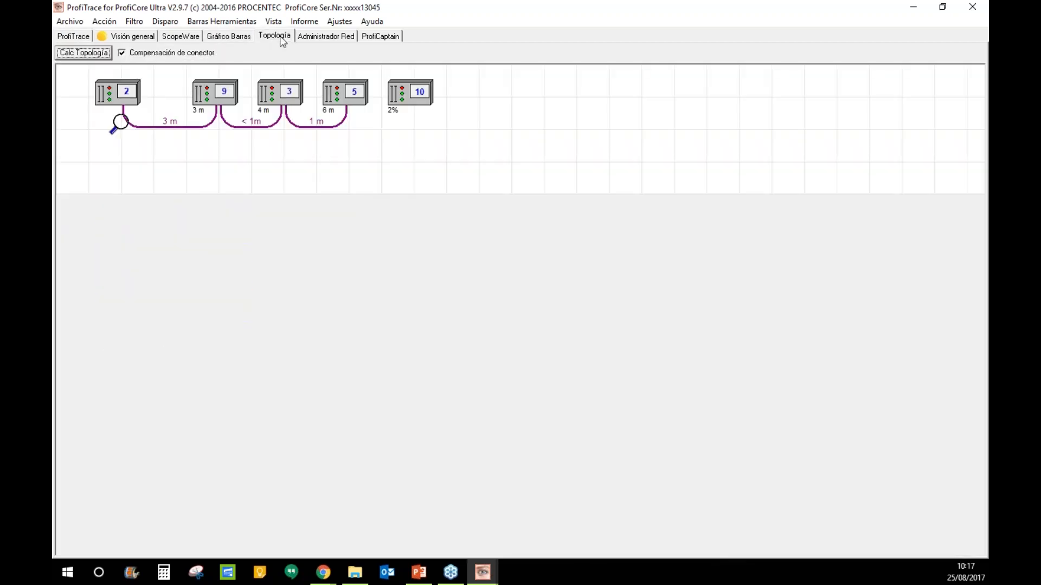
pyautogui.click(319, 36)
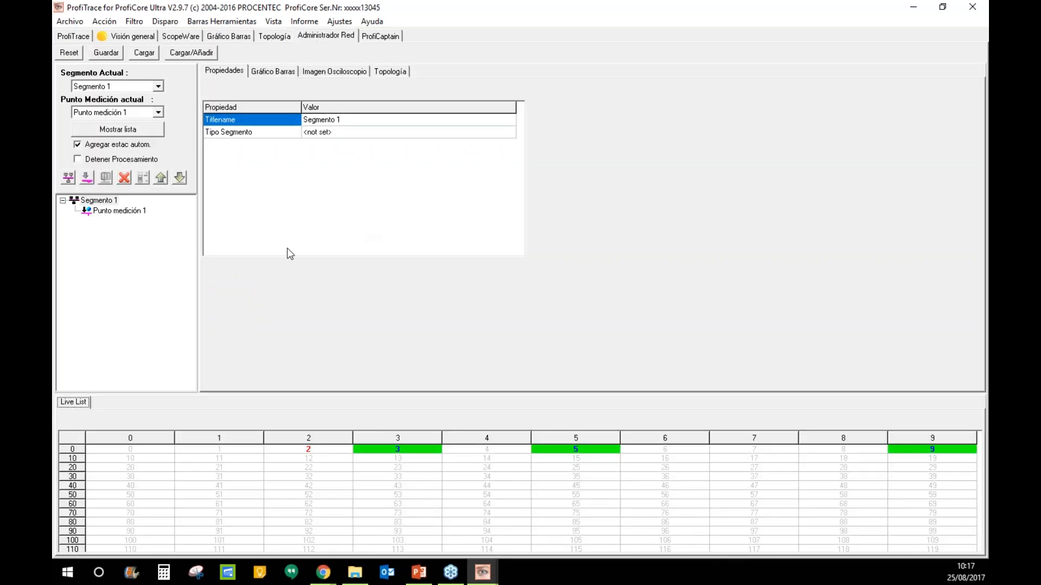
pyautogui.click(63, 201)
pyautogui.click(63, 202)
pyautogui.click(102, 210)
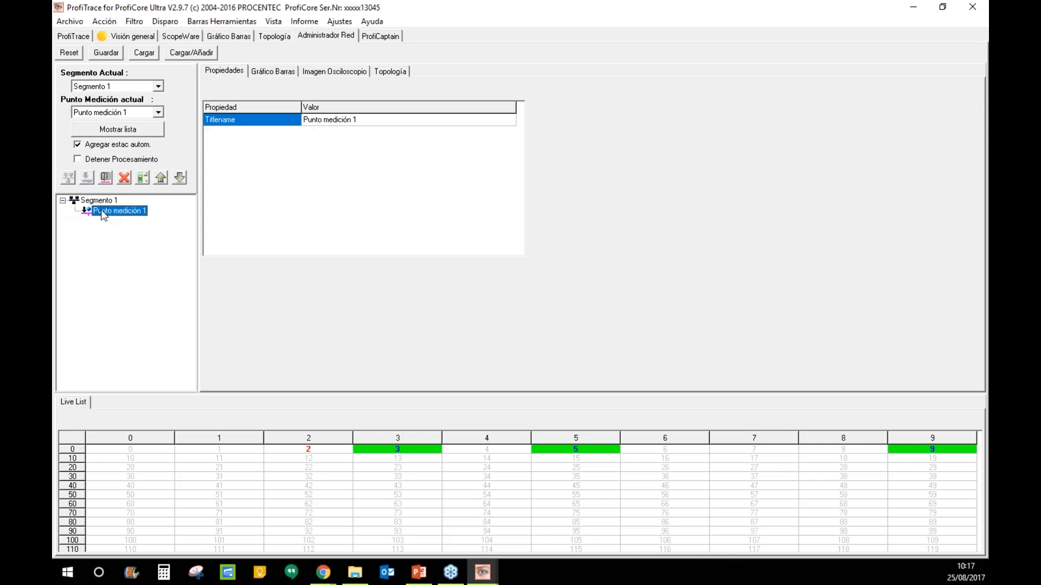
# - View Punto medición 1's voltage bar chart, oscilloscope image and topology diagram
pyautogui.click(270, 72)
pyautogui.click(333, 72)
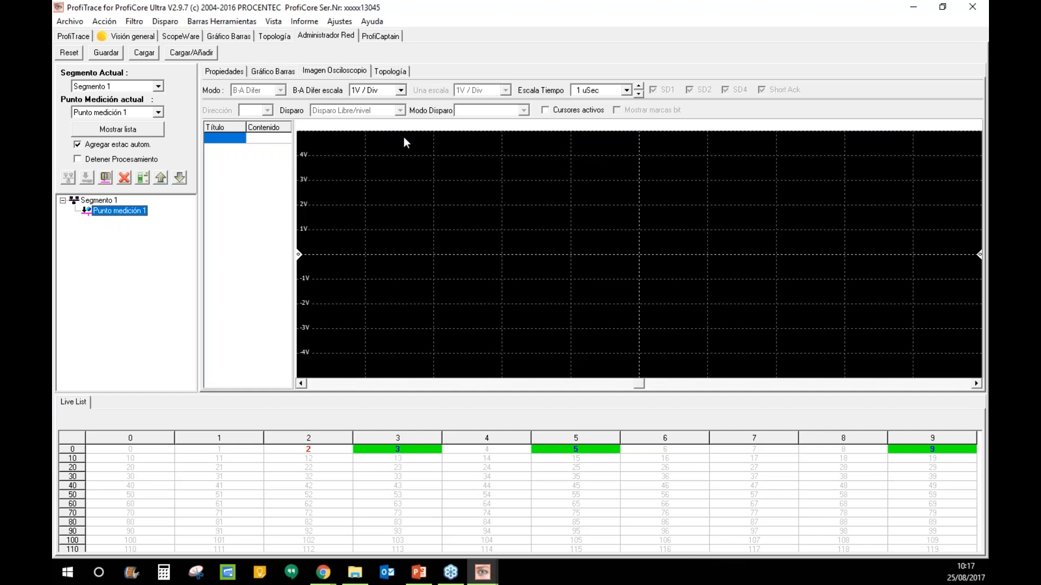
pyautogui.click(421, 455)
pyautogui.click(574, 451)
pyautogui.click(388, 72)
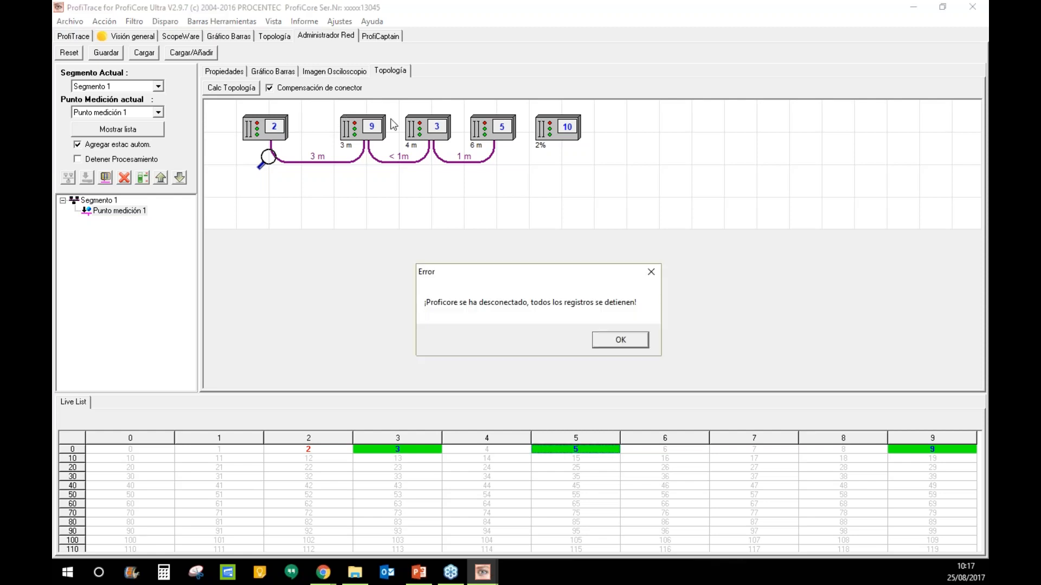
# - Dismiss the ProfiCore disconnection error and reset warning, then show the stations' live list
pyautogui.click(626, 340)
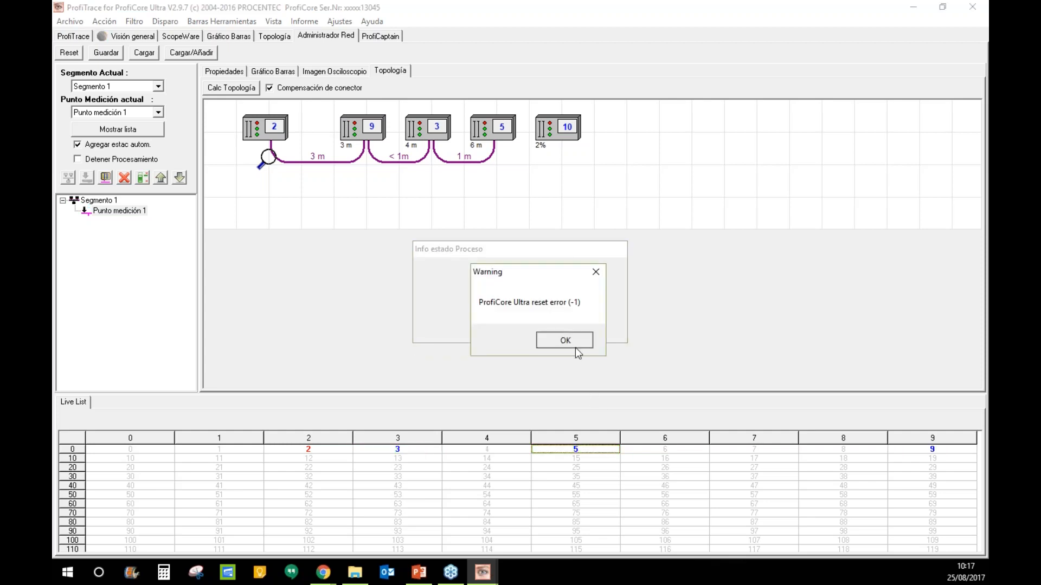
pyautogui.click(575, 347)
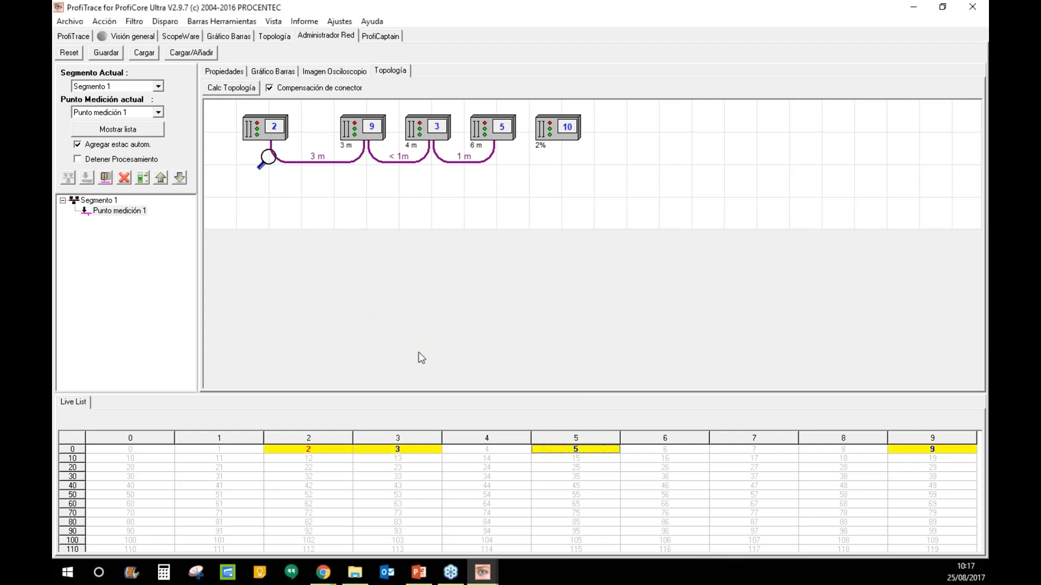
pyautogui.click(81, 39)
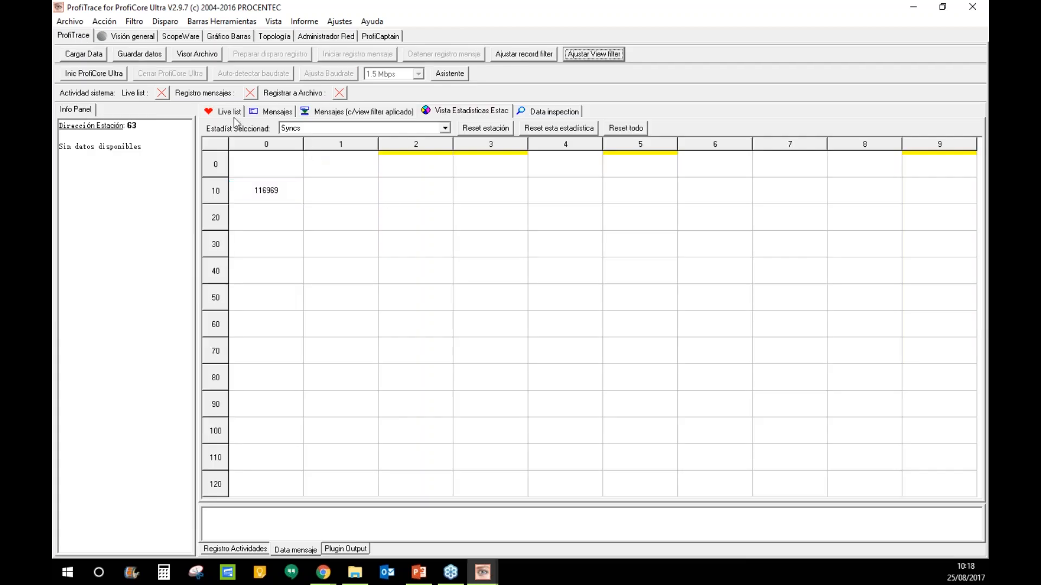
pyautogui.click(232, 114)
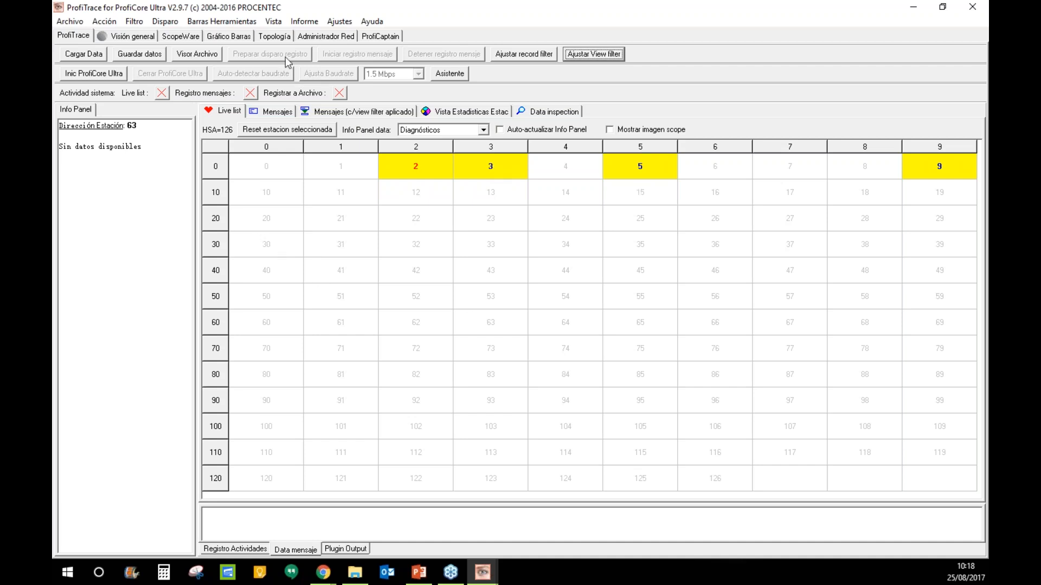
# - Load the saved network file test1_networkmanager.ptn into the network manager
pyautogui.click(315, 37)
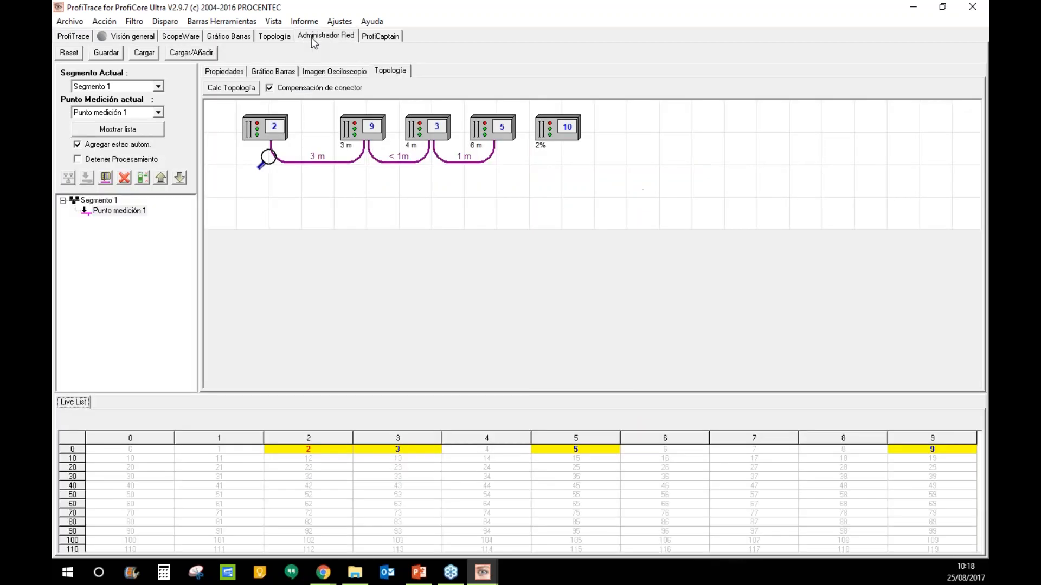
pyautogui.click(145, 53)
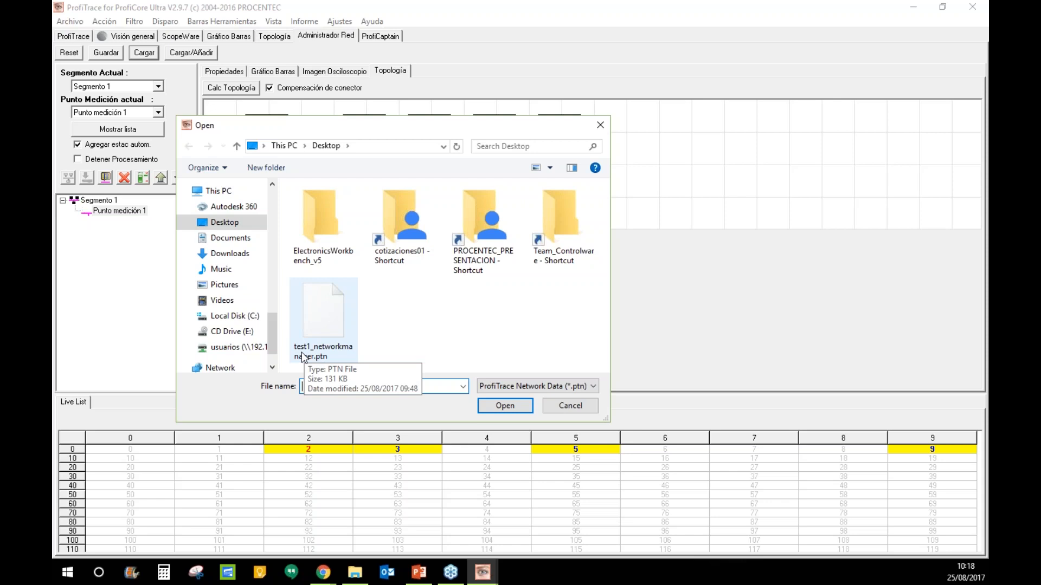
pyautogui.doubleClick(318, 332)
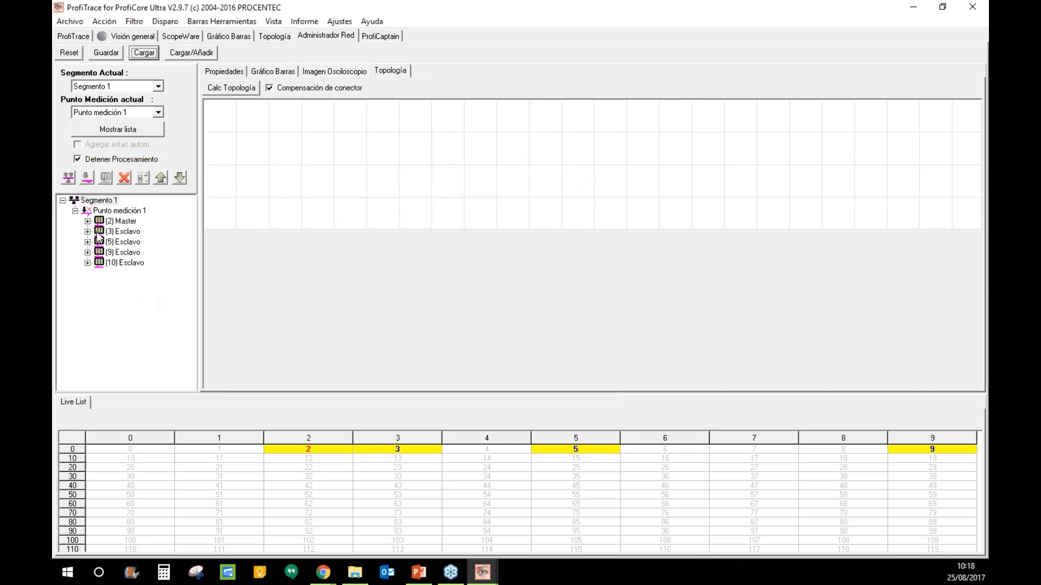
# - Expand the (2) Master station and show its Propiedades table with address 2
pyautogui.click(87, 222)
pyautogui.click(87, 263)
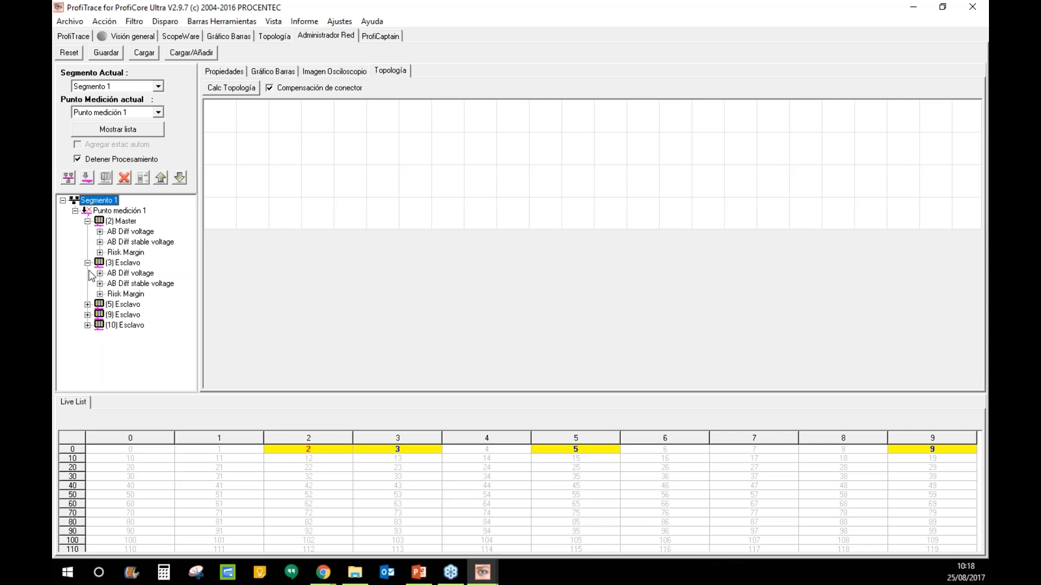
pyautogui.click(87, 305)
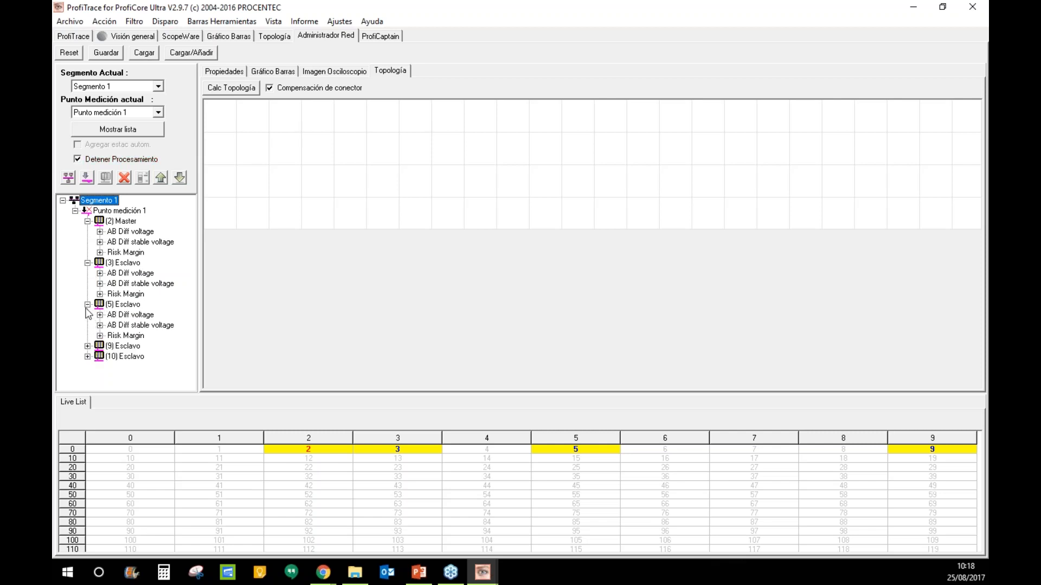
pyautogui.click(87, 304)
pyautogui.click(87, 263)
pyautogui.click(88, 221)
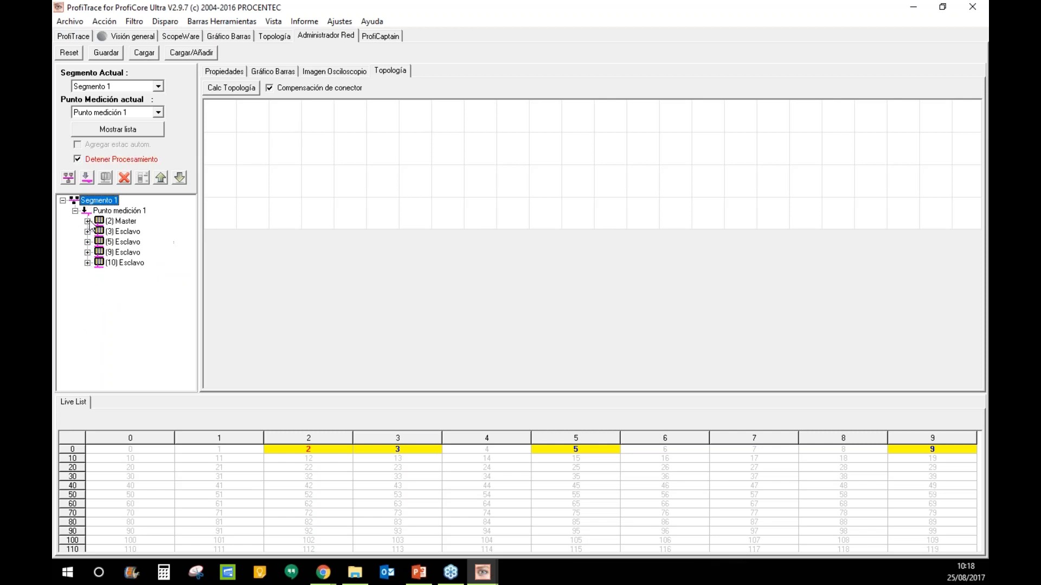
pyautogui.doubleClick(128, 222)
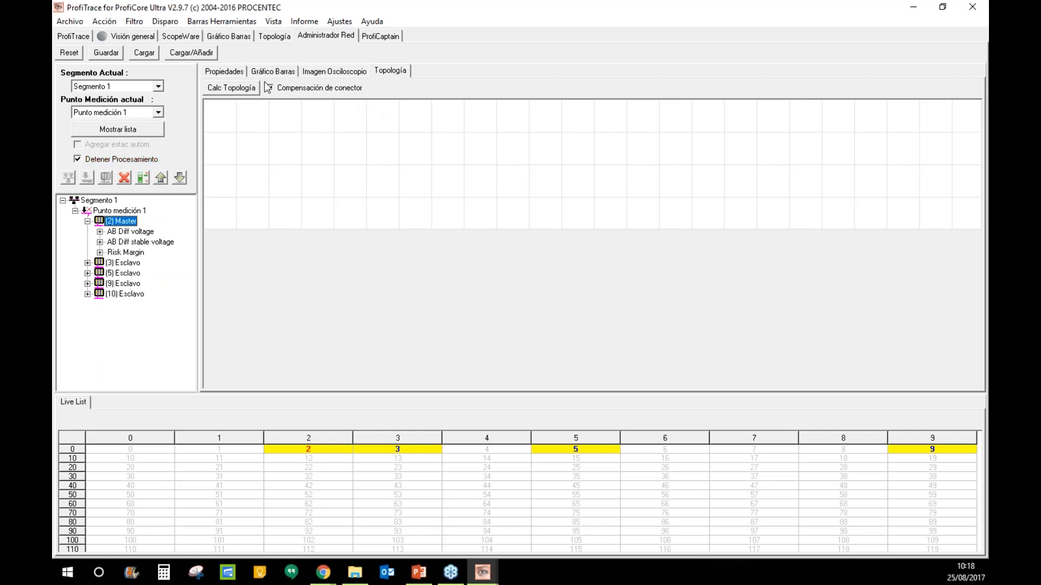
pyautogui.click(238, 71)
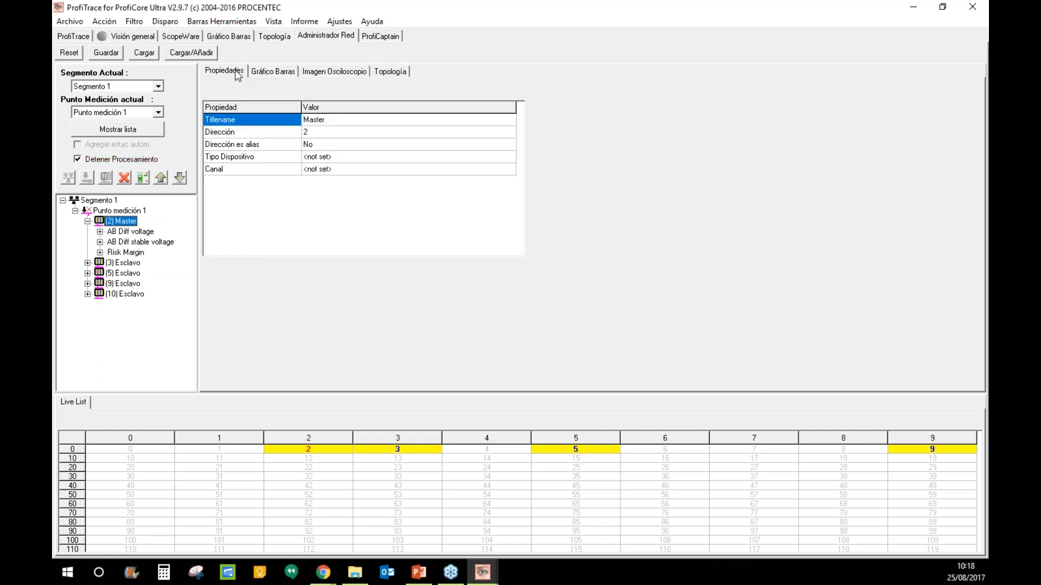
# - Enable oscilloscope cursors: time cursors 95 ns apart, voltage cursors near 0 V and 3.29 V
pyautogui.click(270, 72)
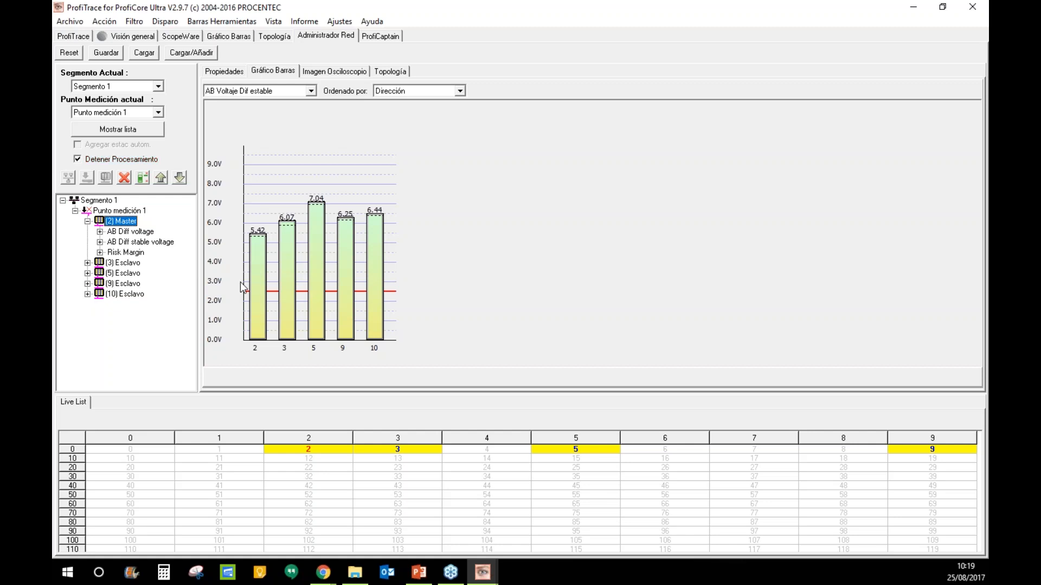
pyautogui.click(332, 72)
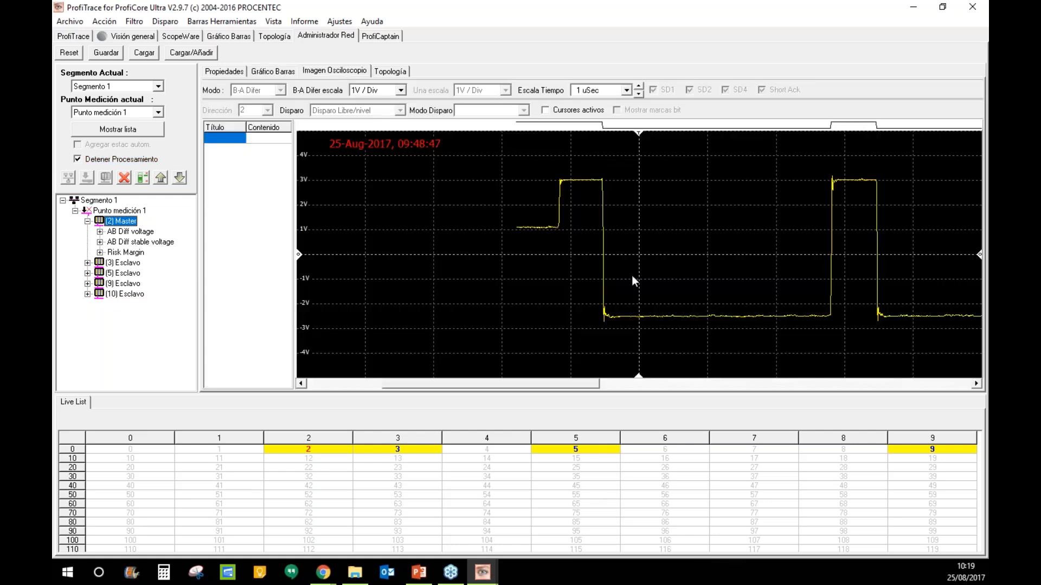
pyautogui.moveTo(605, 387); pyautogui.dragTo(708, 372)
pyautogui.click(546, 111)
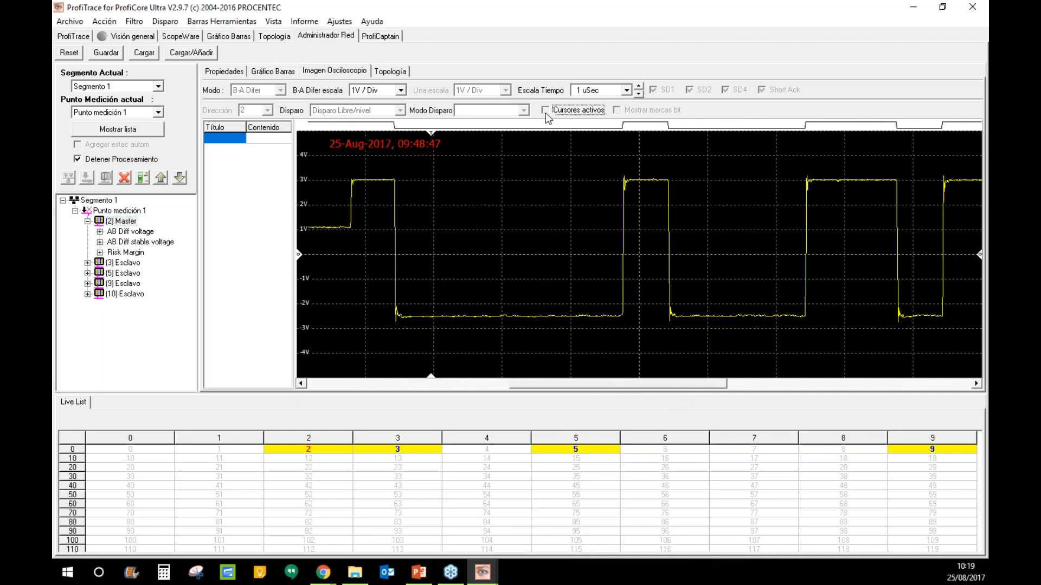
pyautogui.moveTo(485, 241); pyautogui.dragTo(624, 242)
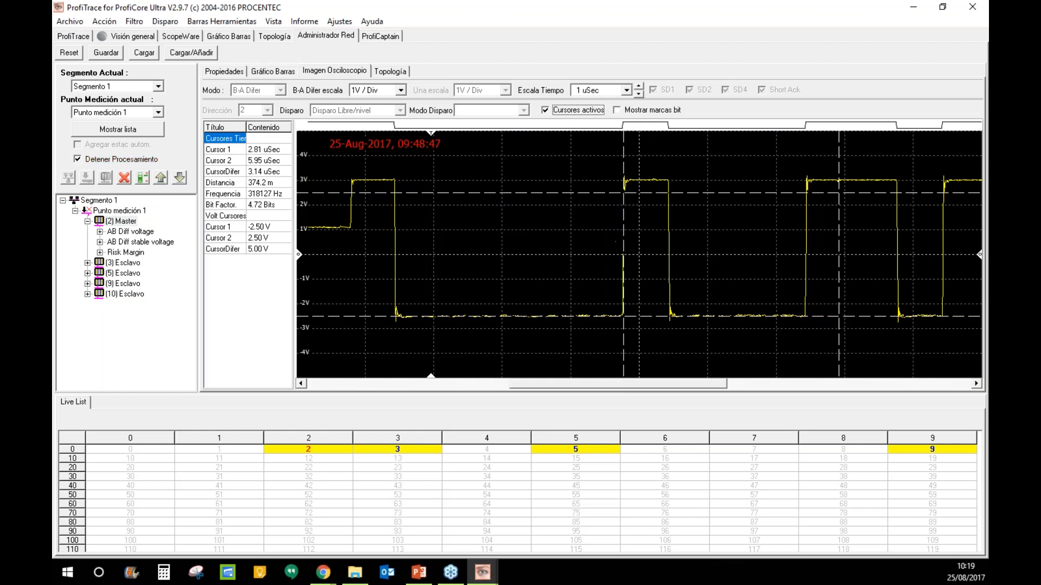
pyautogui.moveTo(838, 251); pyautogui.dragTo(629, 252)
pyautogui.moveTo(670, 192); pyautogui.dragTo(669, 173)
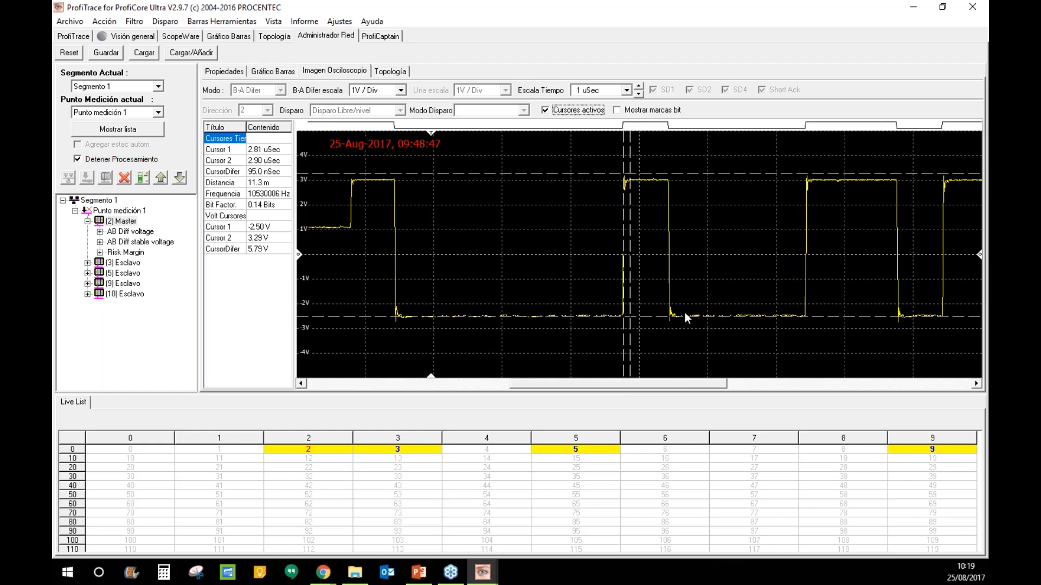
pyautogui.moveTo(688, 317); pyautogui.dragTo(685, 248)
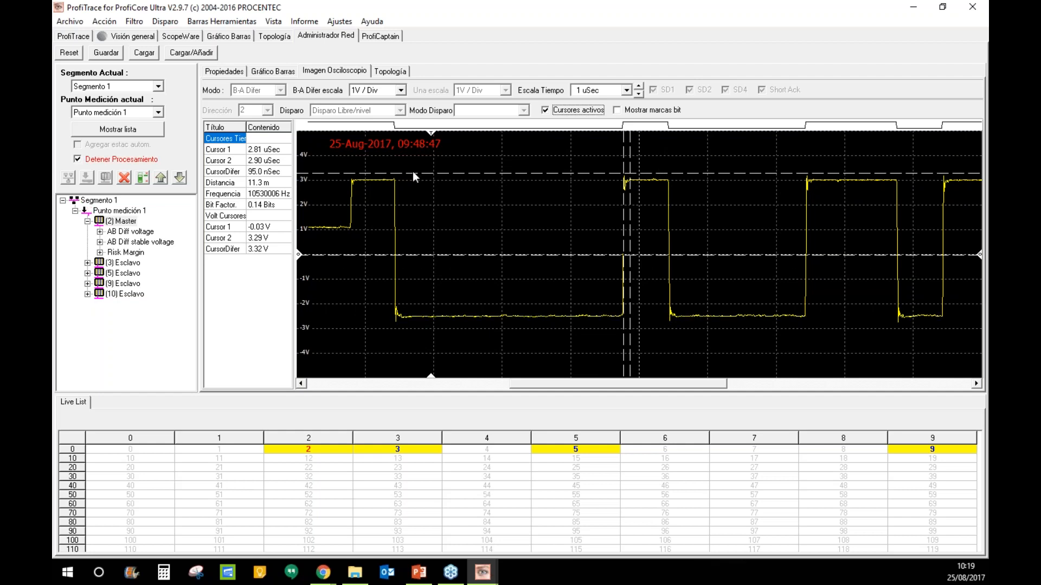
# - Compare the waveforms of stations 3, 9 and 5, briefly checking the topology view
pyautogui.doubleClick(123, 263)
pyautogui.click(135, 315)
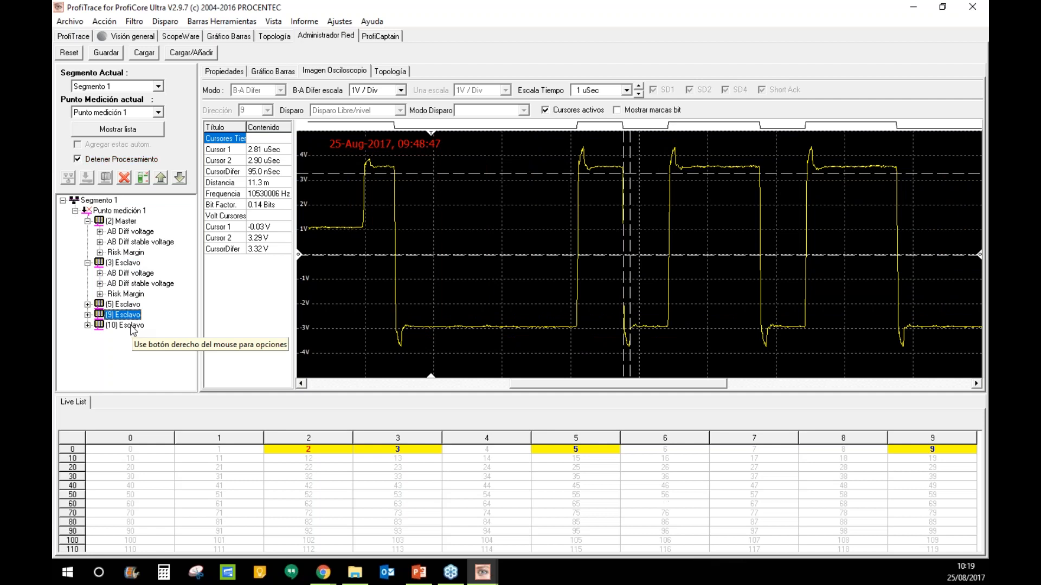
pyautogui.click(385, 72)
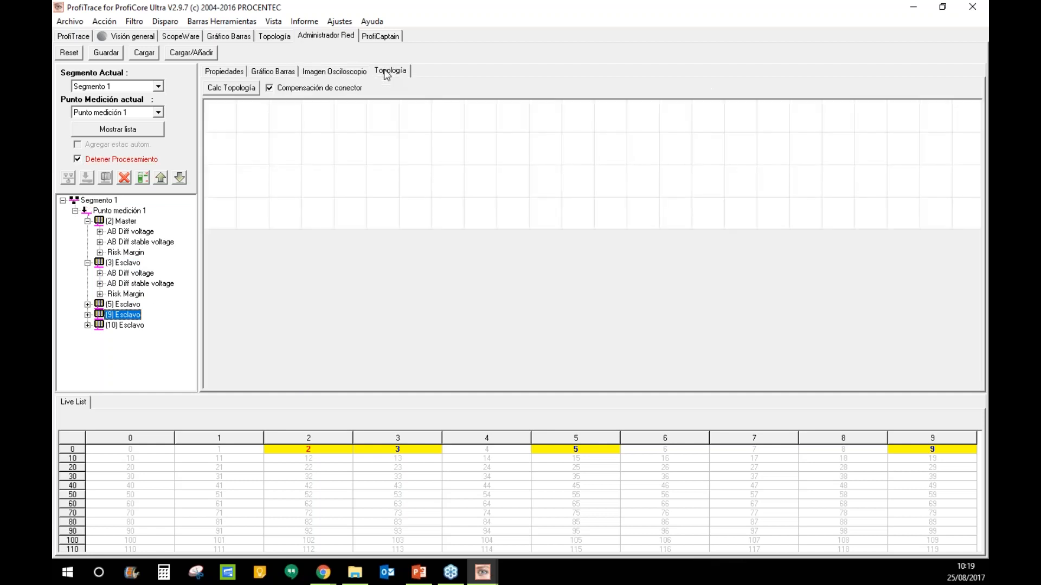
pyautogui.click(355, 71)
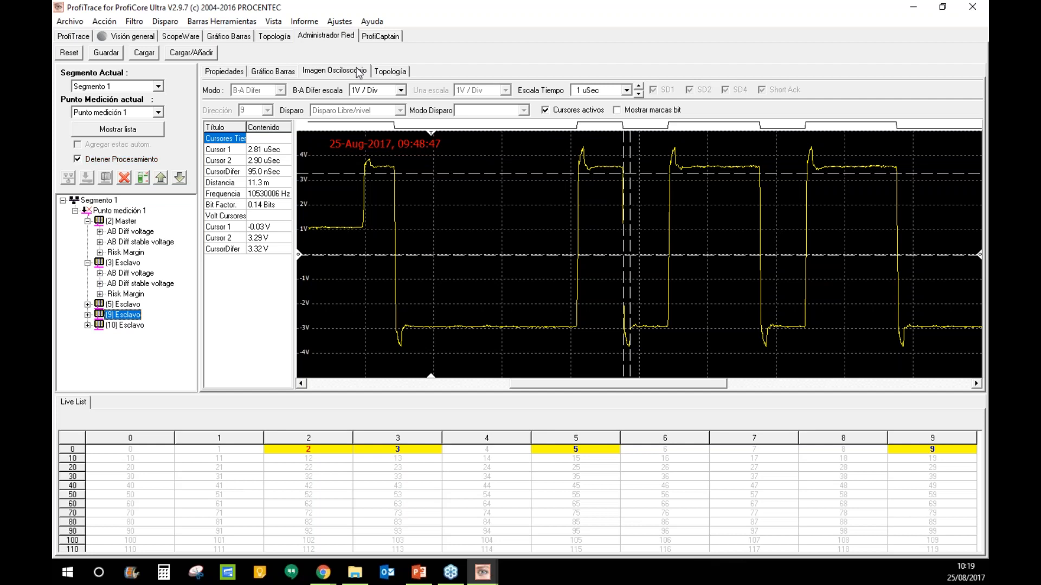
pyautogui.click(387, 72)
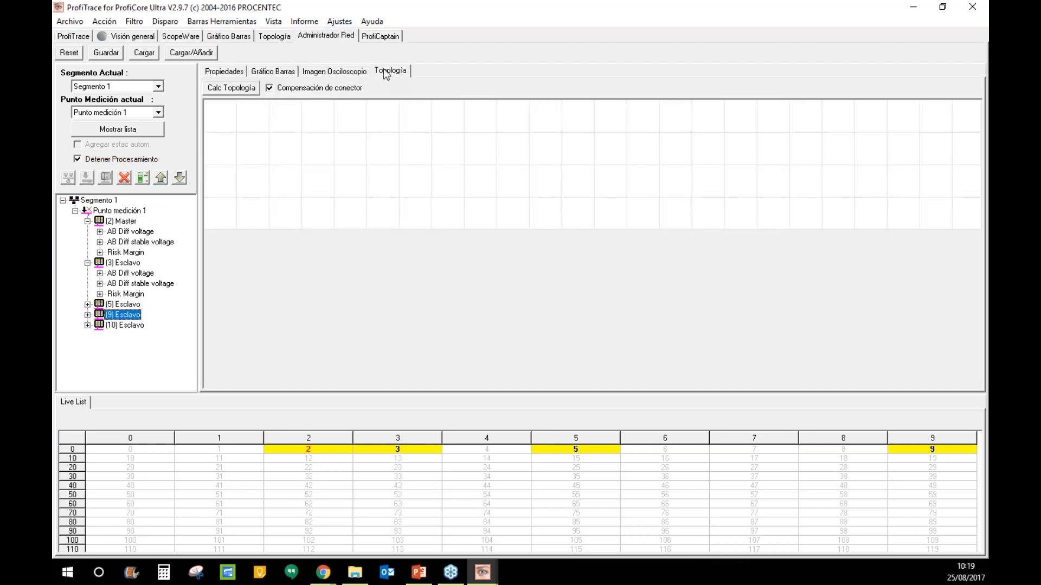
pyautogui.click(318, 75)
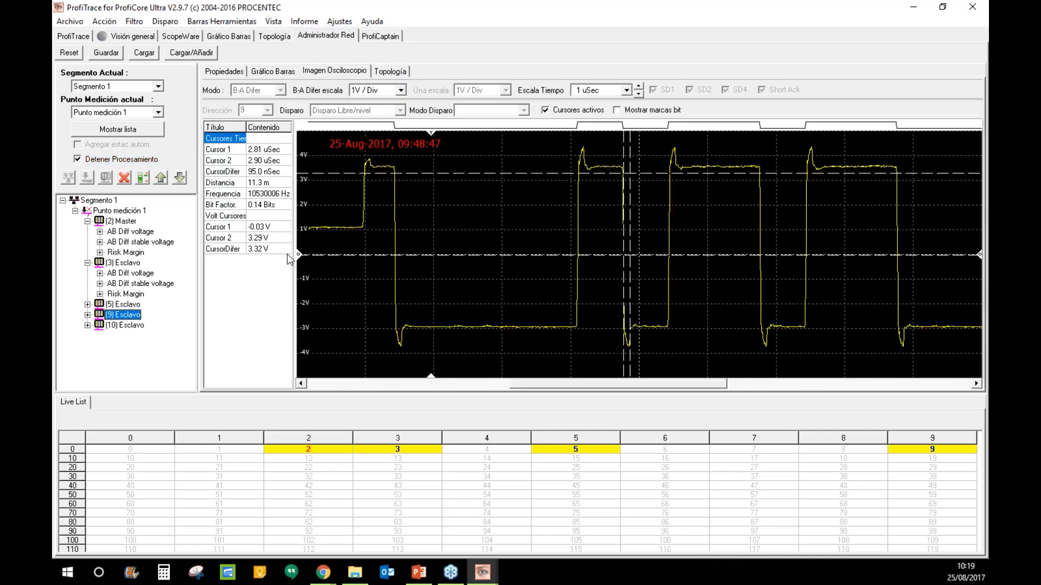
pyautogui.click(87, 263)
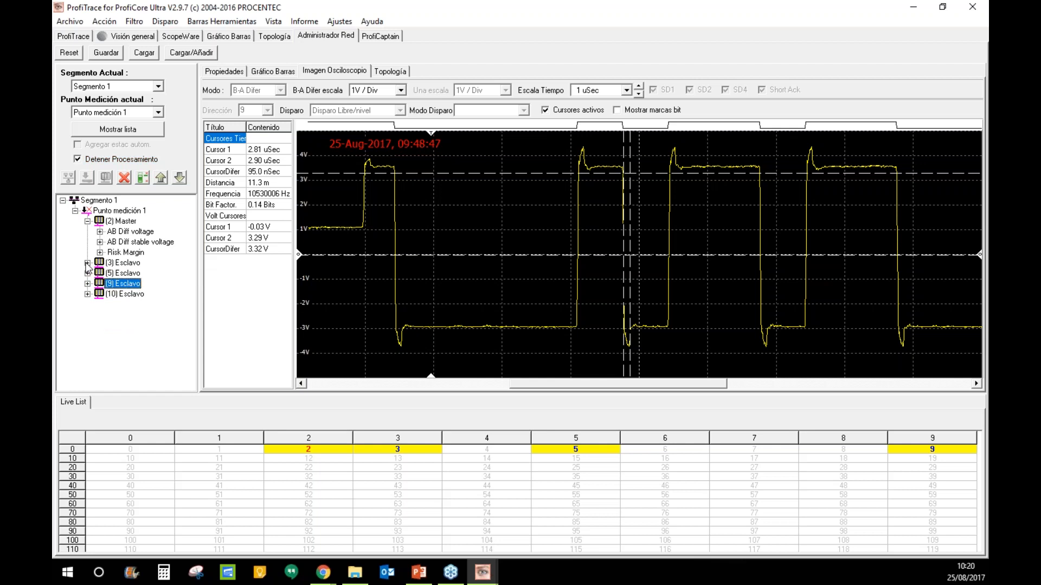
pyautogui.click(87, 222)
pyautogui.click(133, 242)
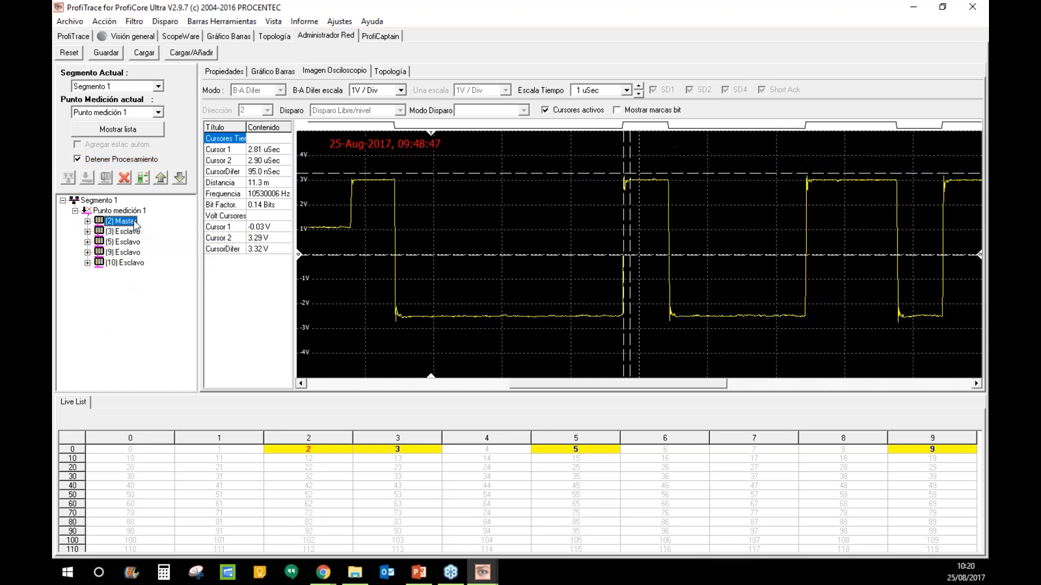
pyautogui.press('Down')
pyautogui.press('Down')
pyautogui.press('Up')
pyautogui.press('Up')
pyautogui.press('Up')
pyautogui.press('Up')
pyautogui.press('Down')
pyautogui.press('Down')
pyautogui.press('Down')
pyautogui.press('Down')
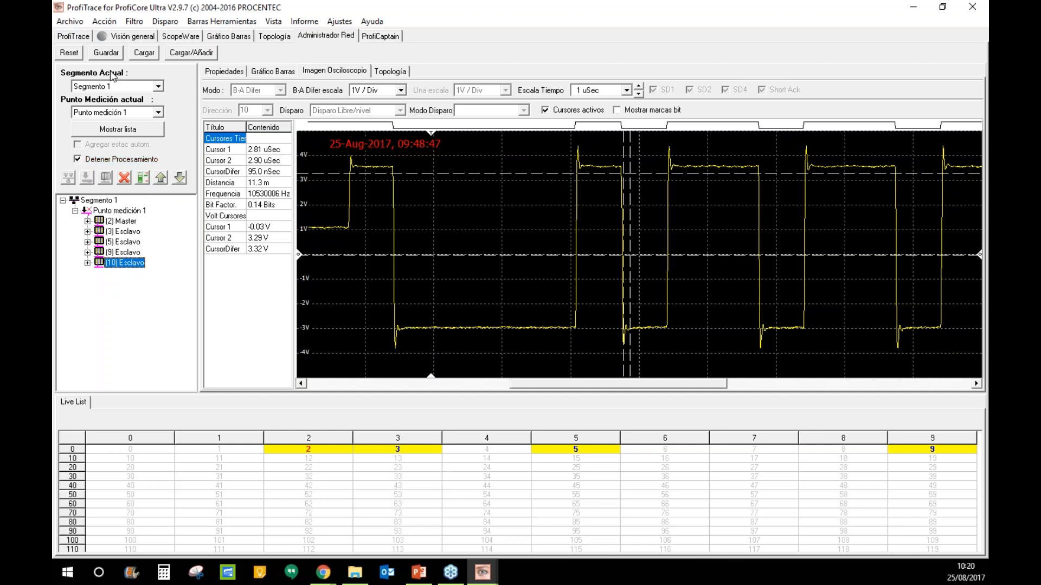
# - Start the ProfiCore Ultra, inspect station 65 in the live list, and return to the network manager
pyautogui.click(84, 36)
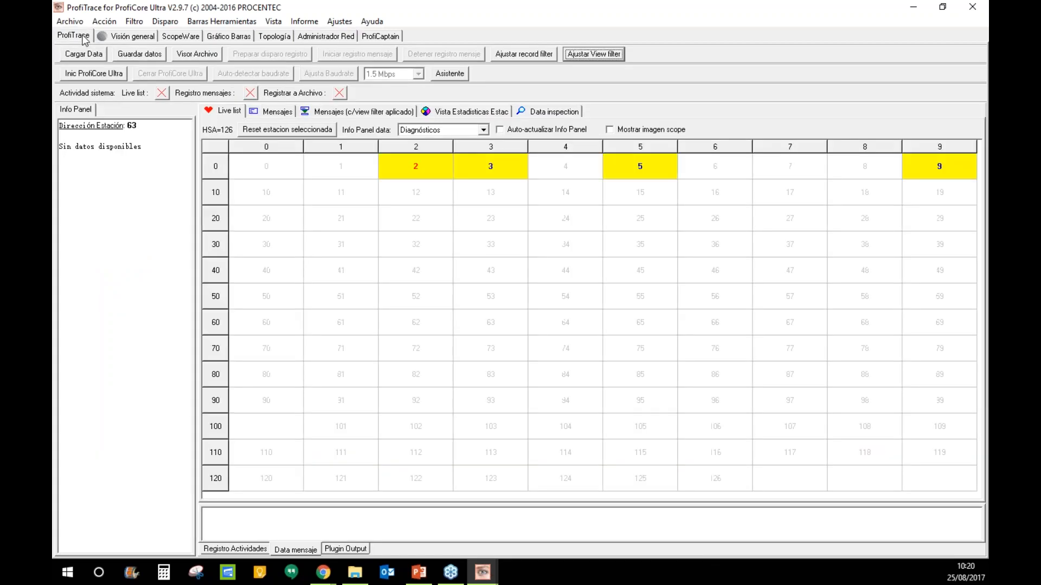
pyautogui.click(93, 73)
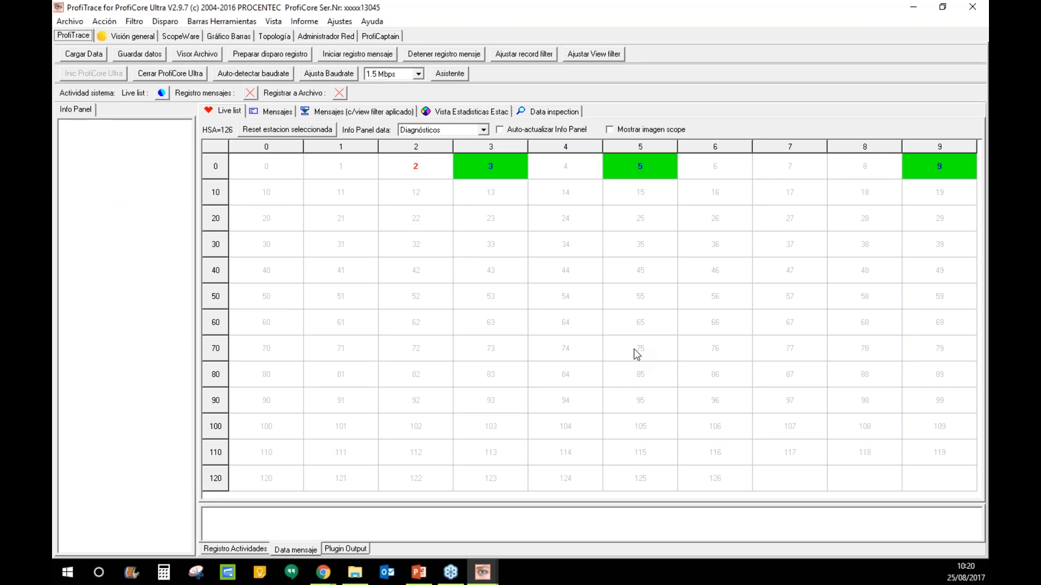
pyautogui.click(635, 325)
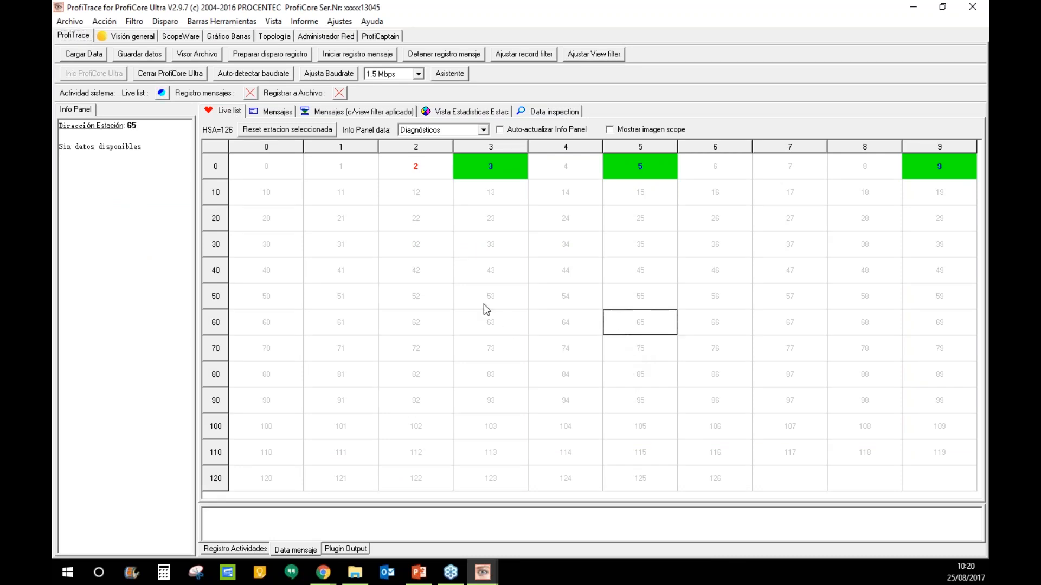
pyautogui.click(327, 41)
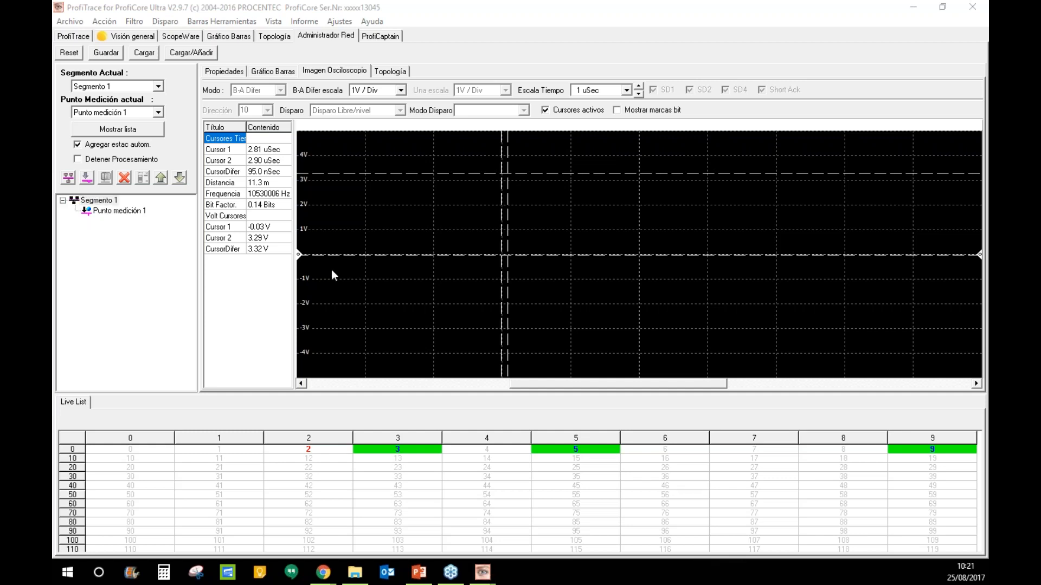
# - Show the ProfiCaptain page with the GSD catalogue and device 1 - ProfiCore on the bus
pyautogui.click(373, 37)
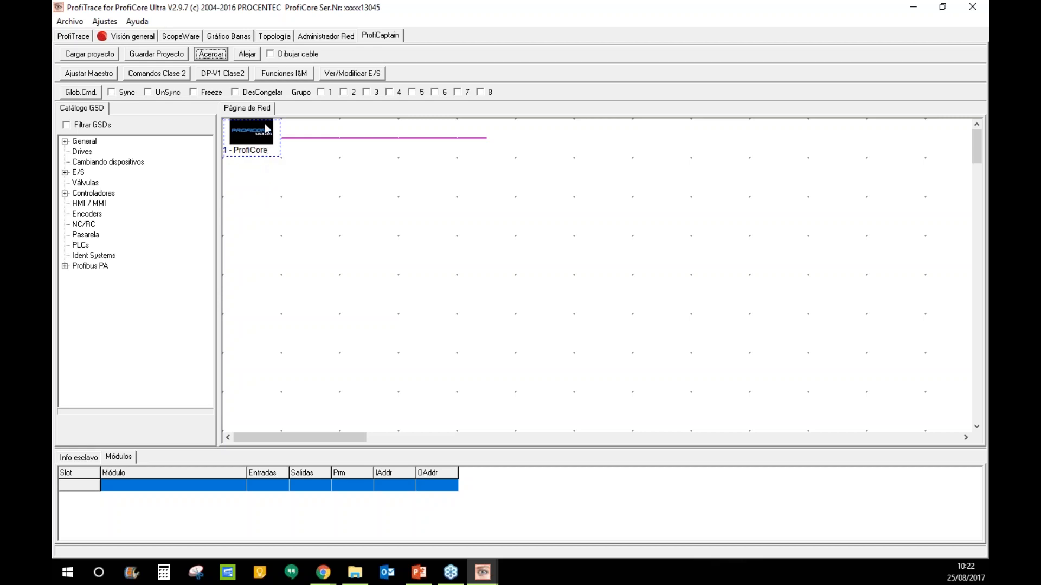
pyautogui.doubleClick(262, 141)
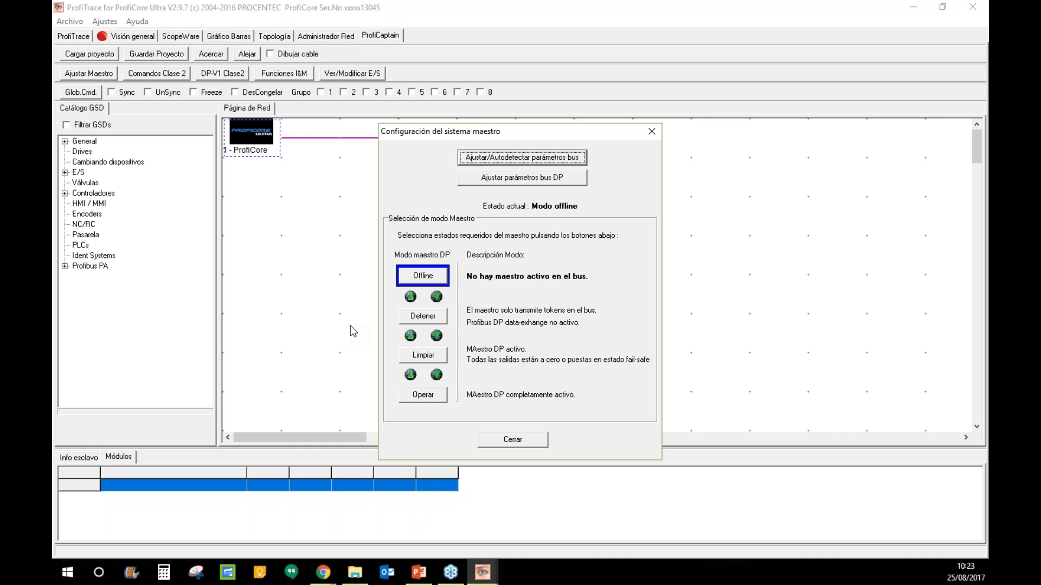
pyautogui.click(652, 134)
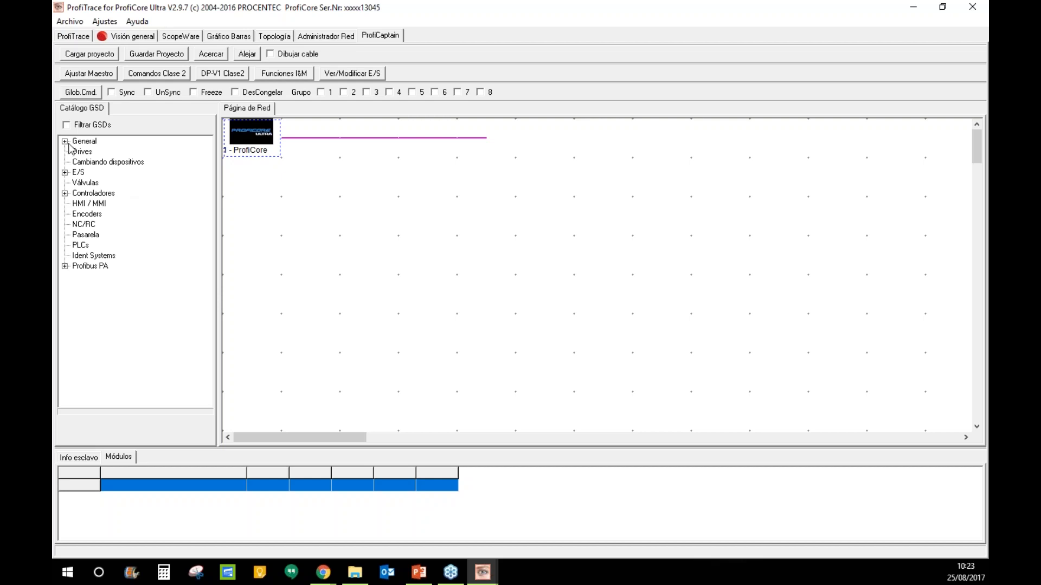
# - Import the TB20DPV1.gsg file from GSD MALETA\TB20 GSD V1.02 into the device catalogue
pyautogui.click(65, 173)
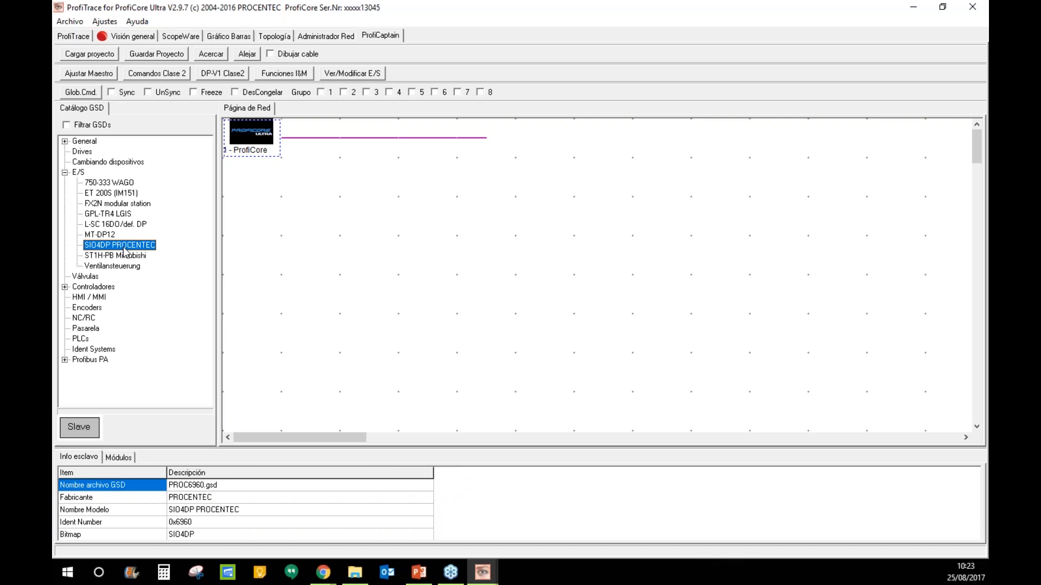
pyautogui.click(65, 173)
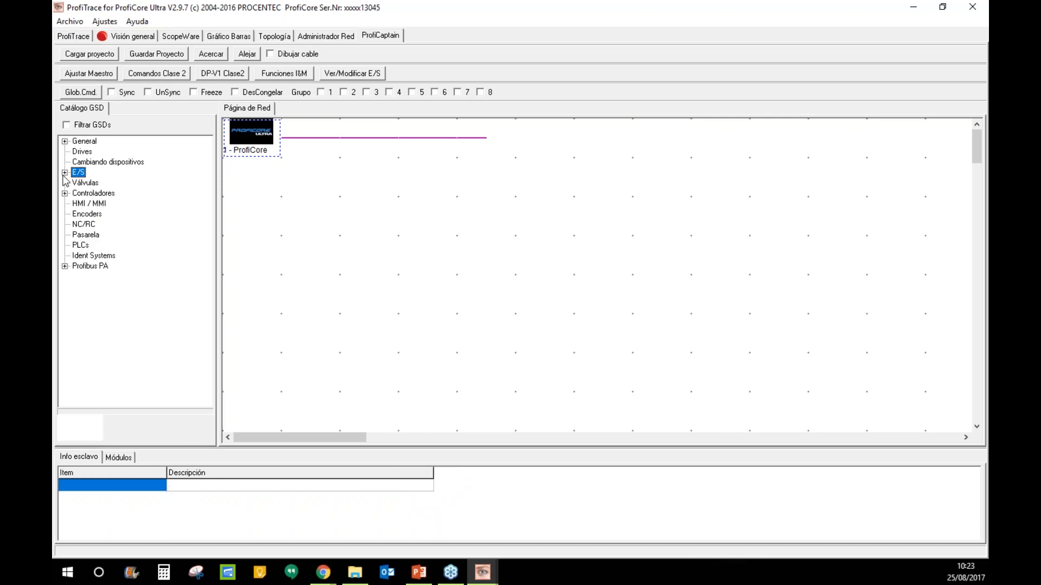
pyautogui.click(108, 22)
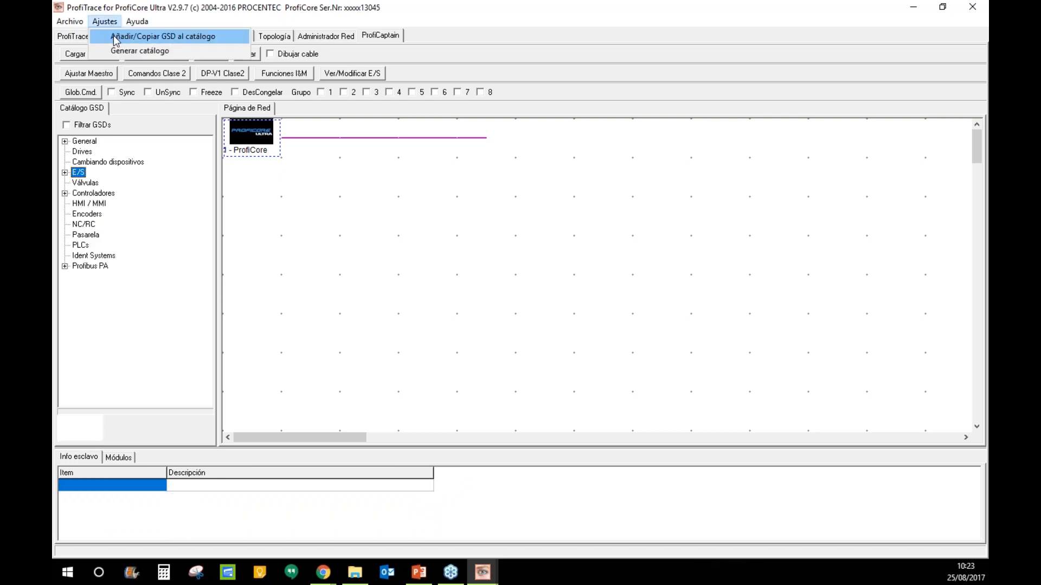
pyautogui.click(113, 36)
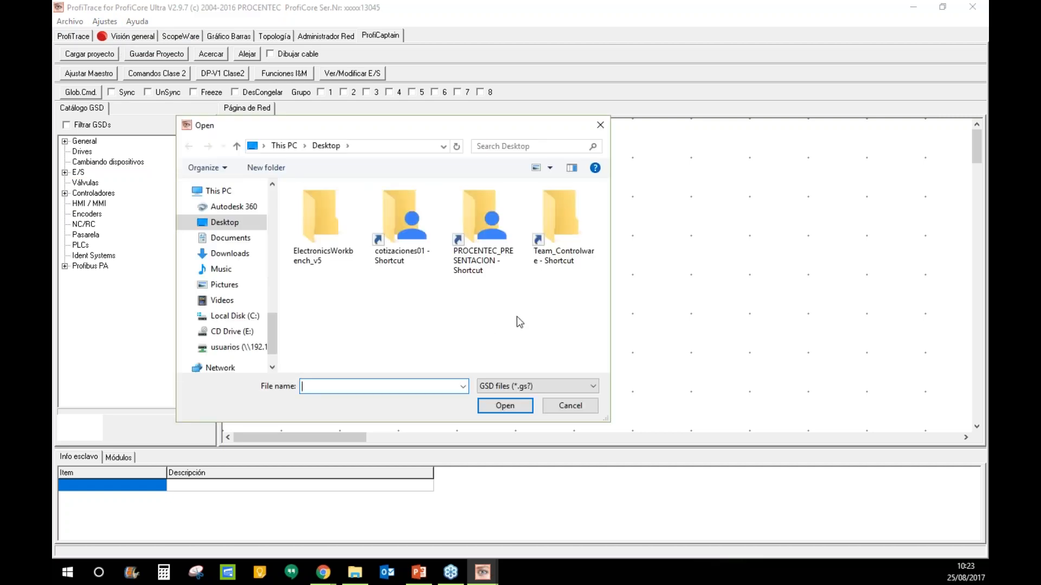
pyautogui.doubleClick(482, 222)
pyautogui.doubleClick(355, 206)
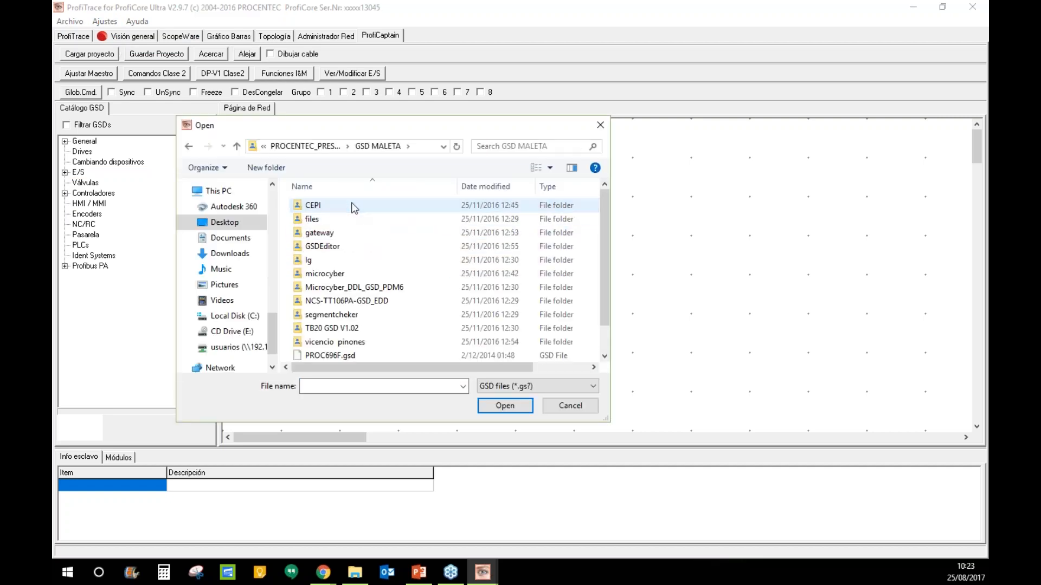
pyautogui.scroll(-1, 401, 266)
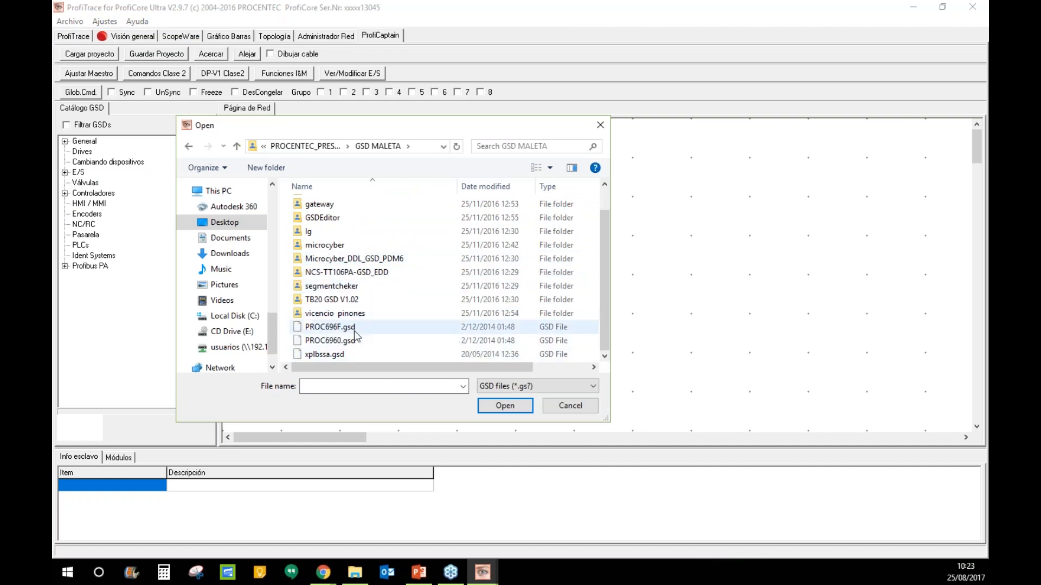
pyautogui.click(353, 304)
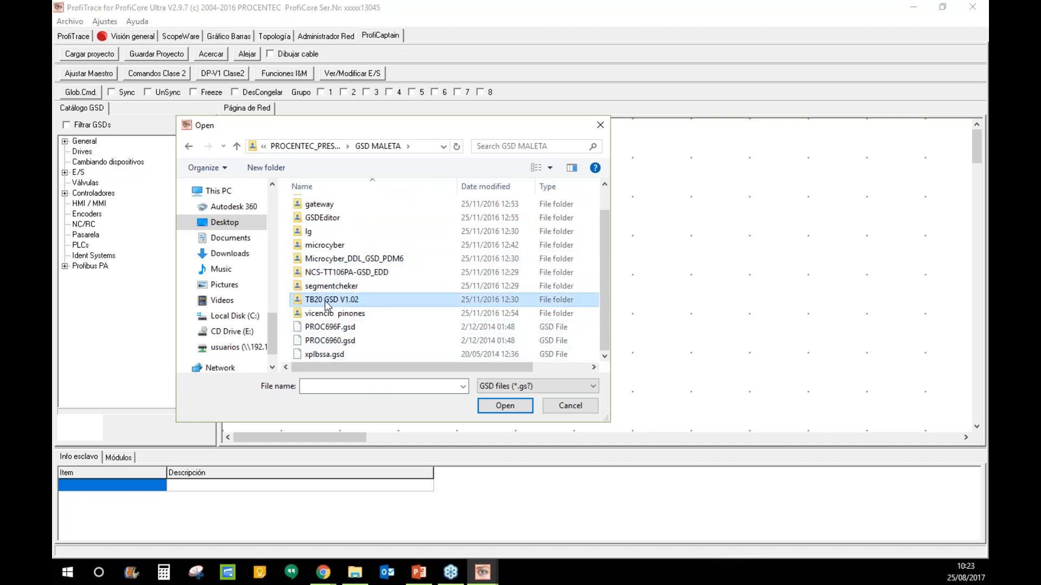
pyautogui.doubleClick(327, 306)
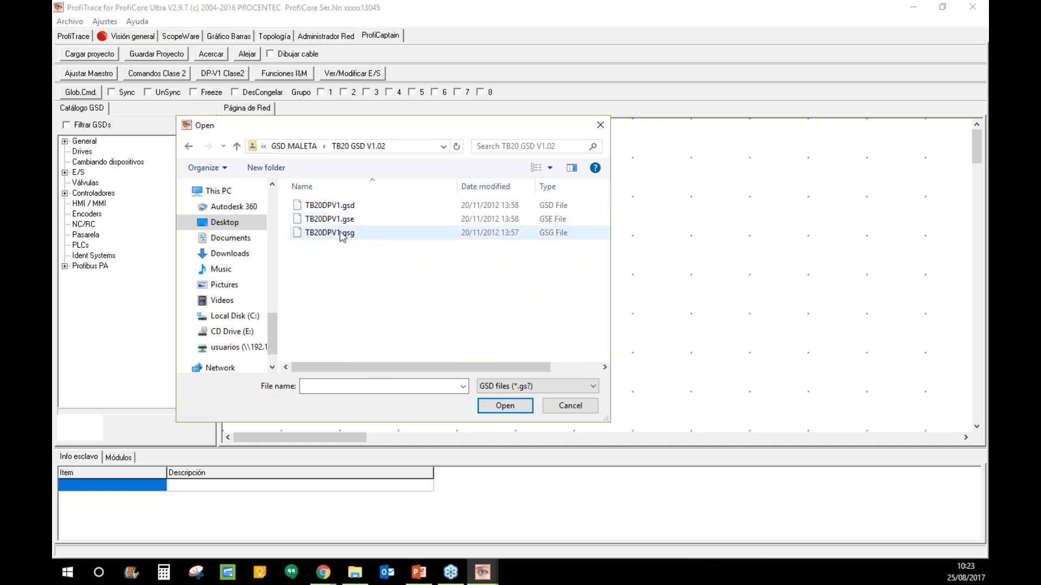
pyautogui.doubleClick(342, 234)
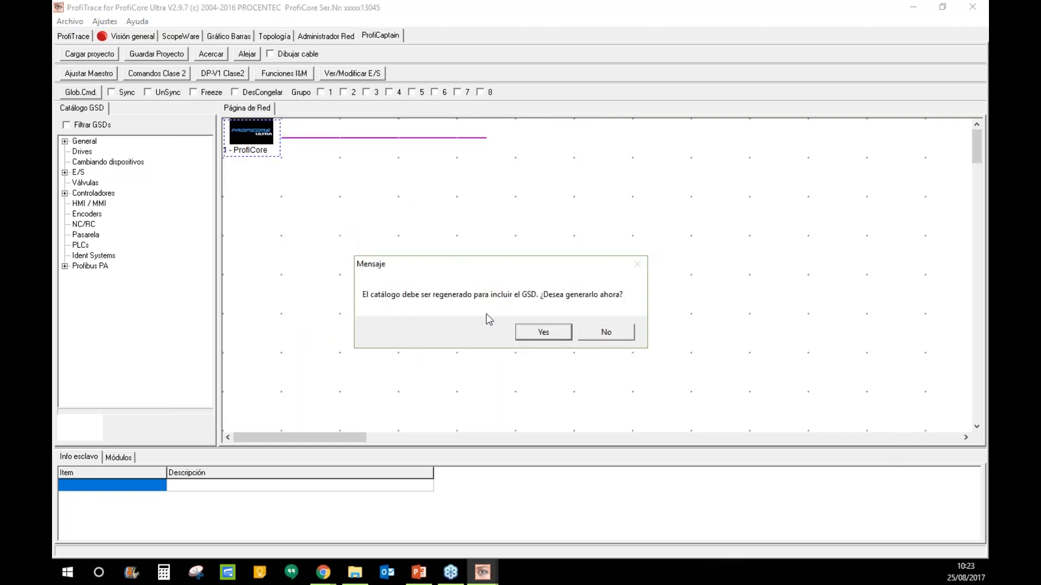
# - Regenerate the catalogue and show the TB20 PROFIBUS-DP (DPV1) entry under E/S
pyautogui.click(544, 332)
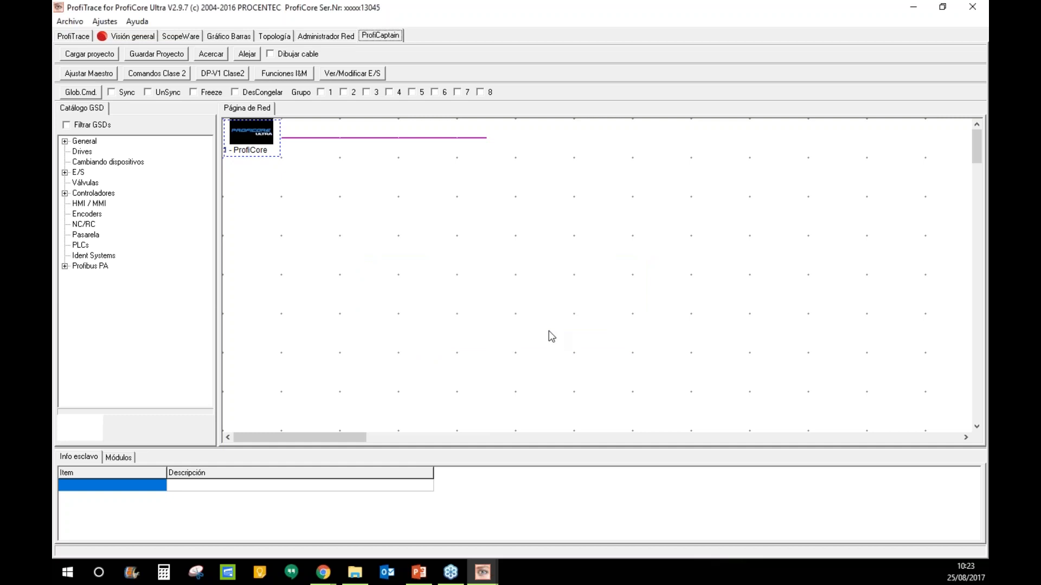
pyautogui.click(65, 172)
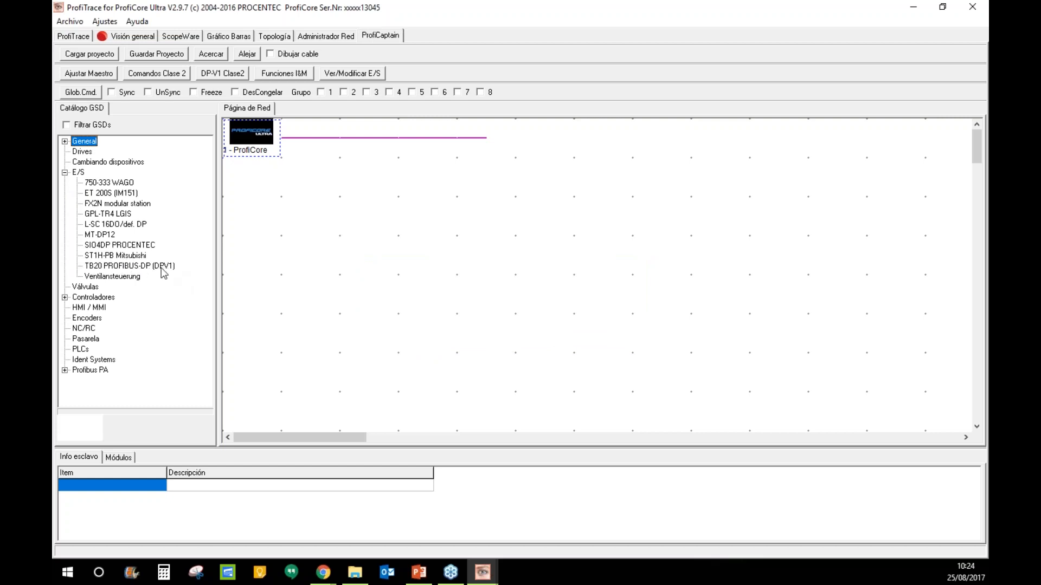
pyautogui.click(155, 267)
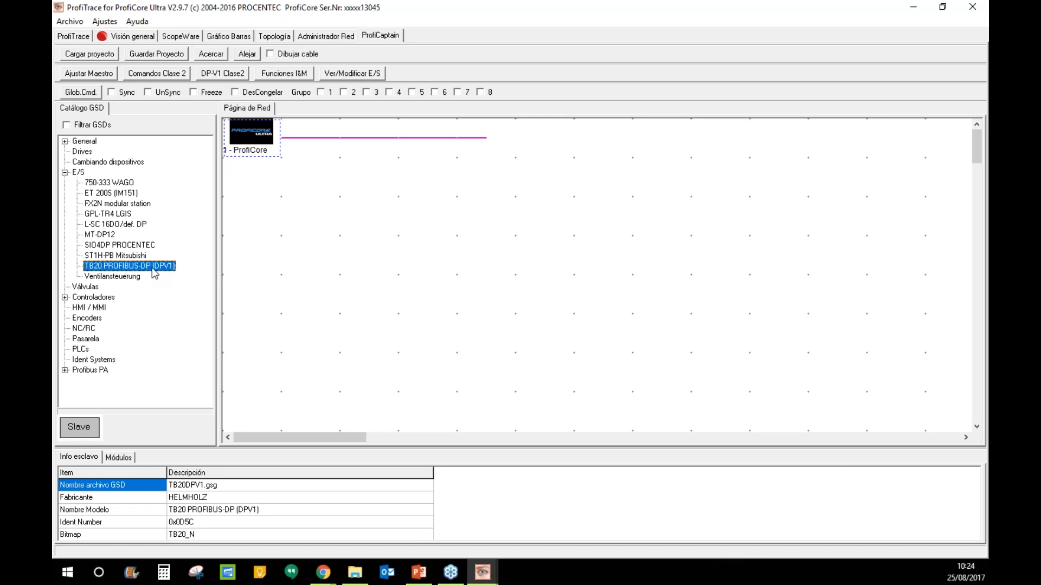
# - Reset the network measurements in Visión general
pyautogui.click(131, 36)
pyautogui.click(70, 53)
pyautogui.click(463, 352)
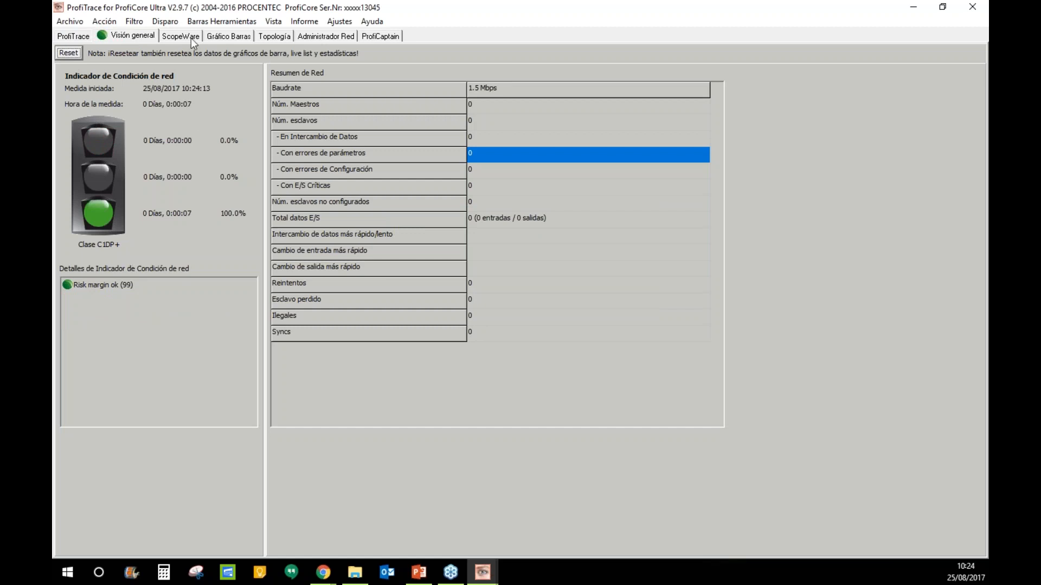
# - Check the voltage chart and live list, then place an SIO4DP PROCENTEC slave on the Página de Red
pyautogui.click(225, 37)
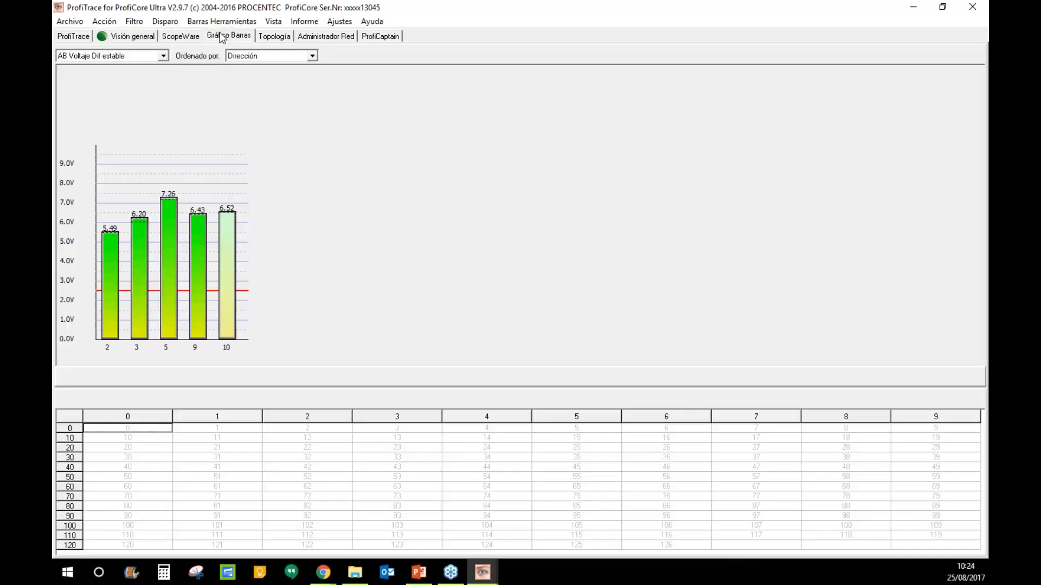
pyautogui.click(82, 39)
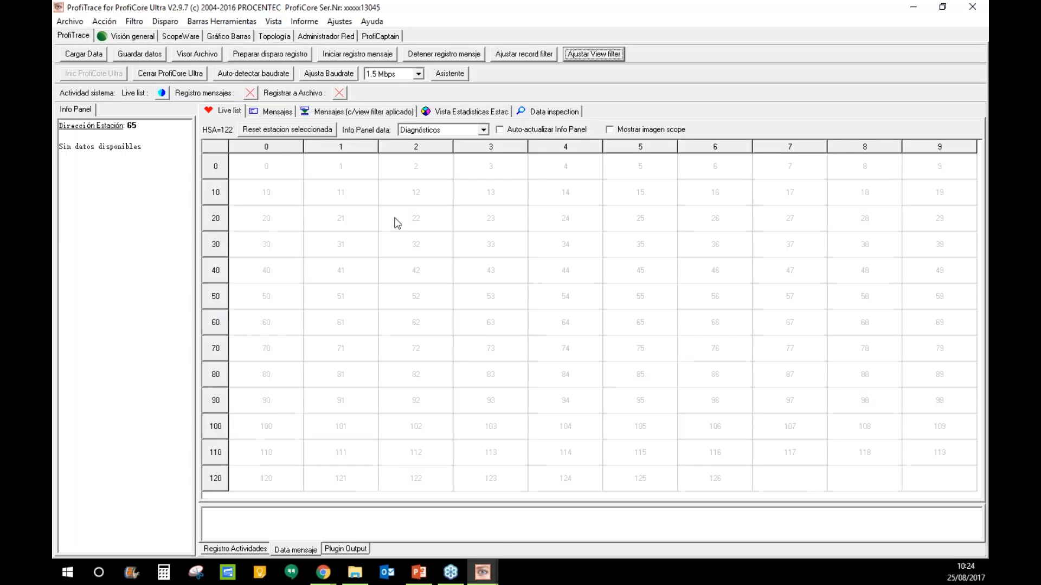
pyautogui.click(378, 36)
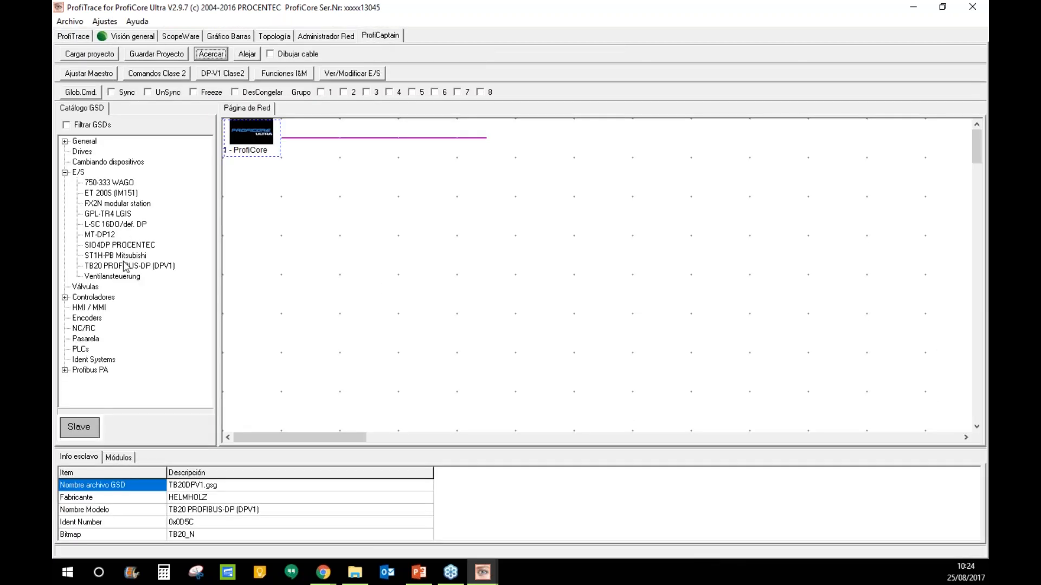
pyautogui.moveTo(109, 250); pyautogui.dragTo(350, 196)
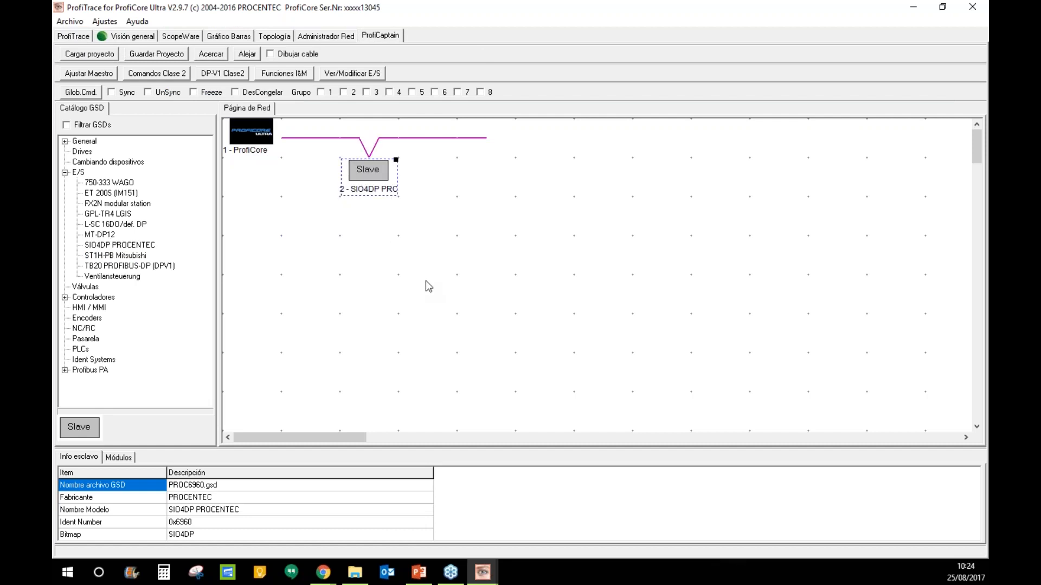
pyautogui.doubleClick(381, 181)
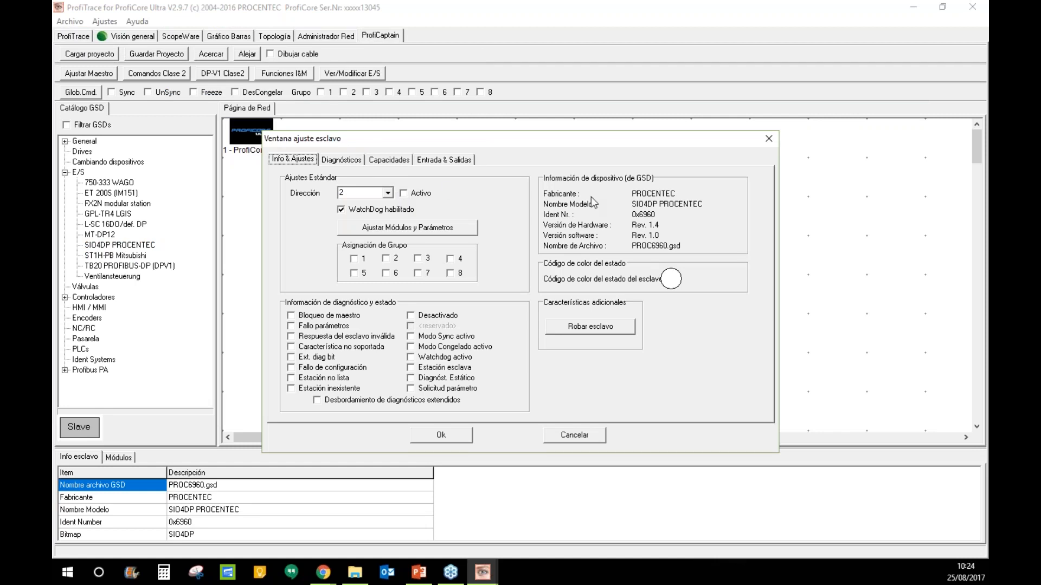
pyautogui.click(766, 140)
# - Give the SIO4DP slave address 9 and mark it Activo
pyautogui.doubleClick(368, 171)
pyautogui.click(388, 193)
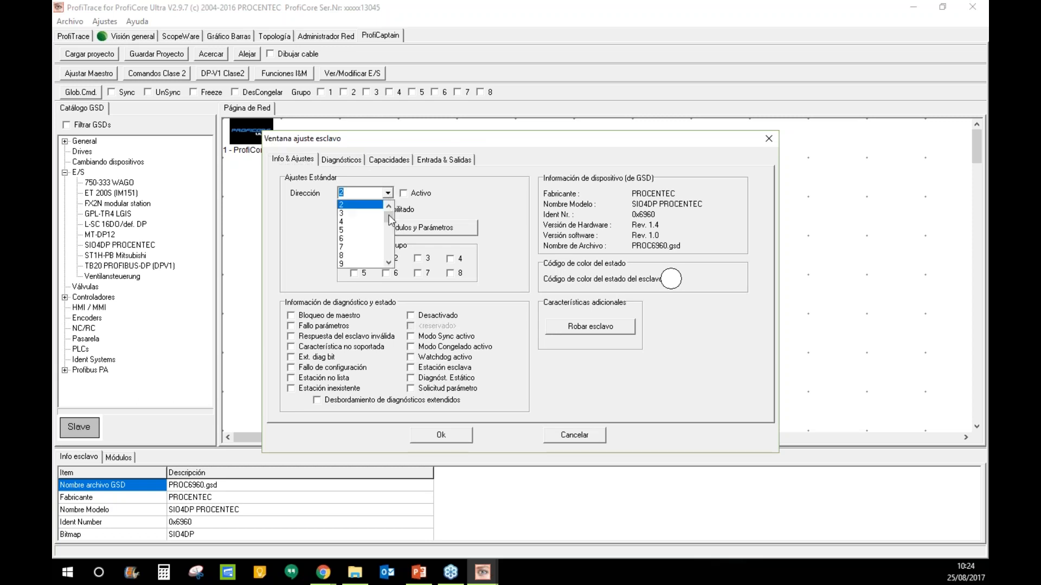
pyautogui.click(389, 217)
pyautogui.scroll(2, 358, 239)
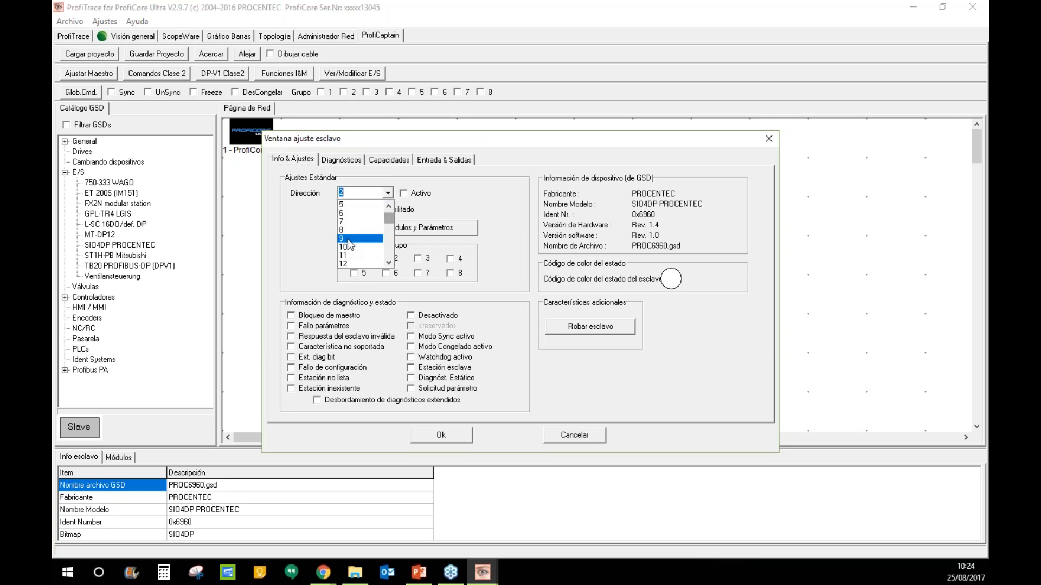
pyautogui.click(347, 240)
pyautogui.click(403, 194)
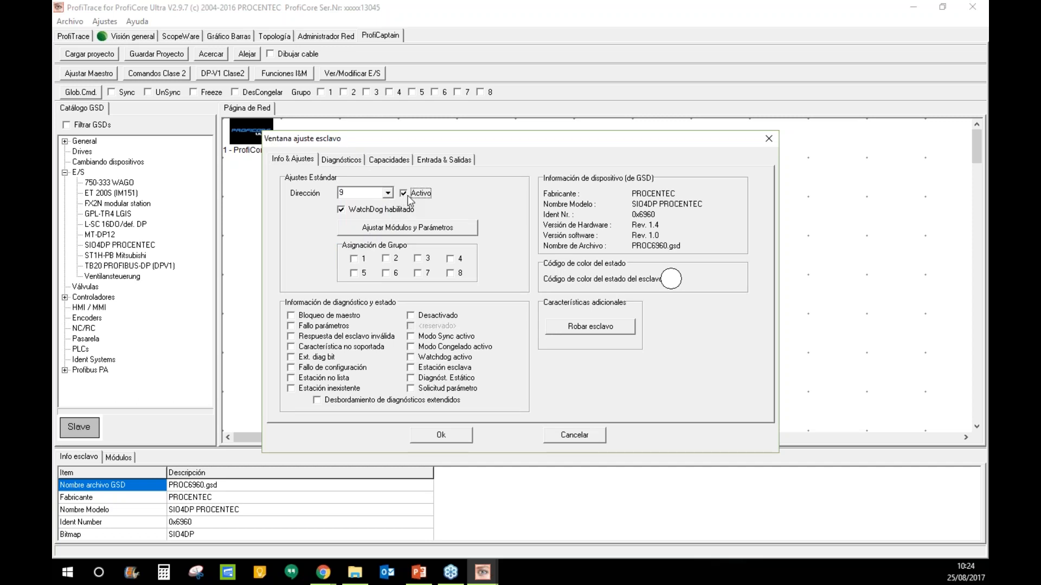
# - Add a 4 bits I/O module in Ajustar Módulos and confirm the slave settings
pyautogui.click(412, 227)
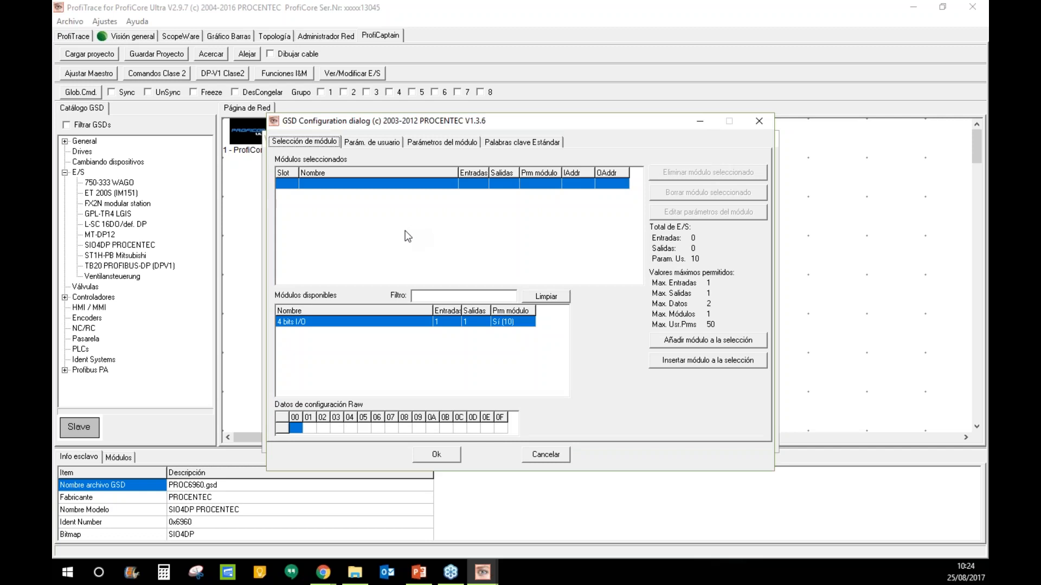
pyautogui.doubleClick(312, 323)
pyautogui.click(452, 457)
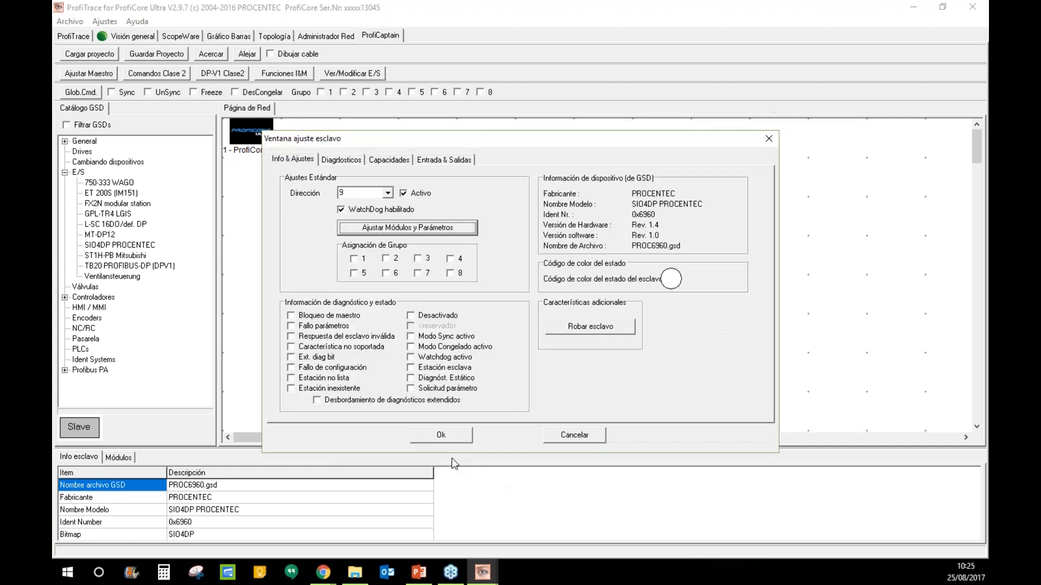
pyautogui.click(460, 439)
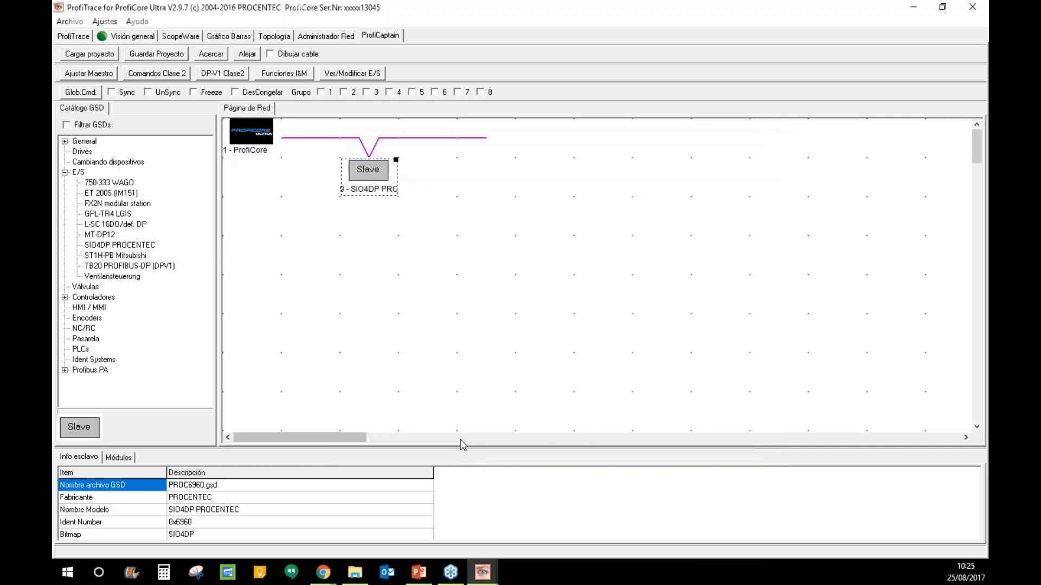
# - Switch the ProfiCore master to Operar in Configuración del sistema maestro and close it
pyautogui.doubleClick(270, 145)
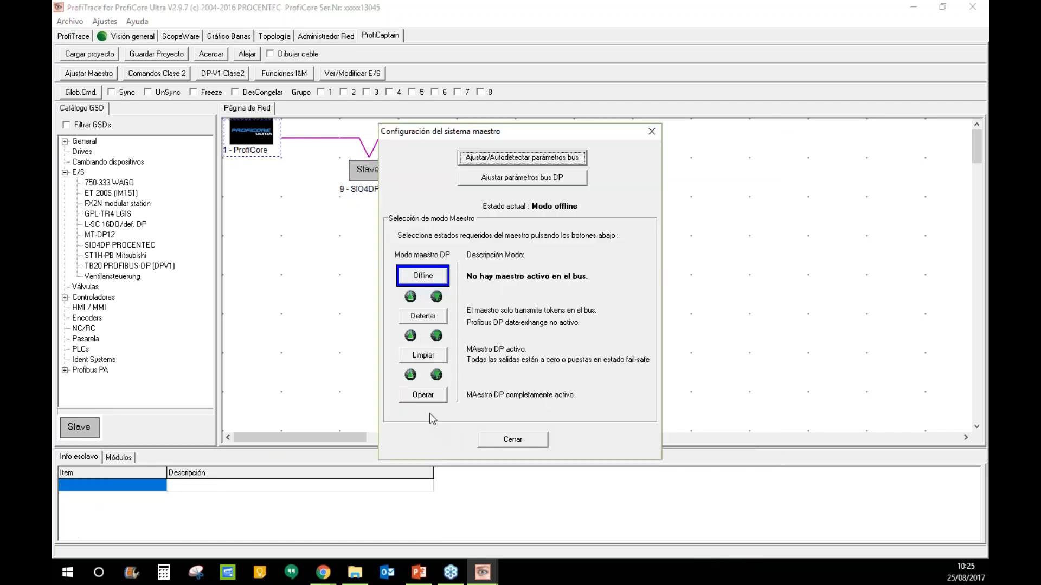
pyautogui.click(428, 400)
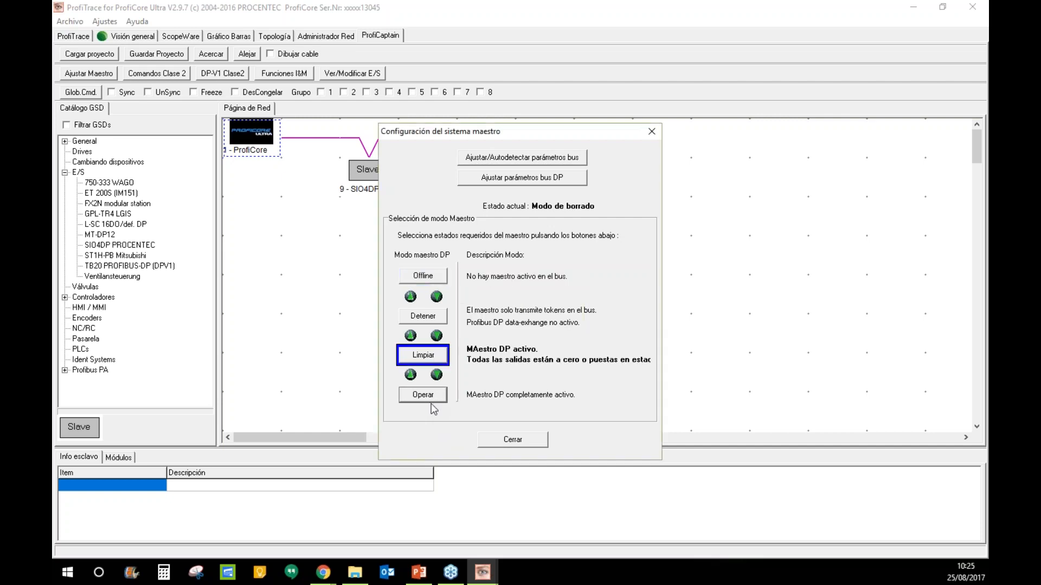
pyautogui.click(525, 441)
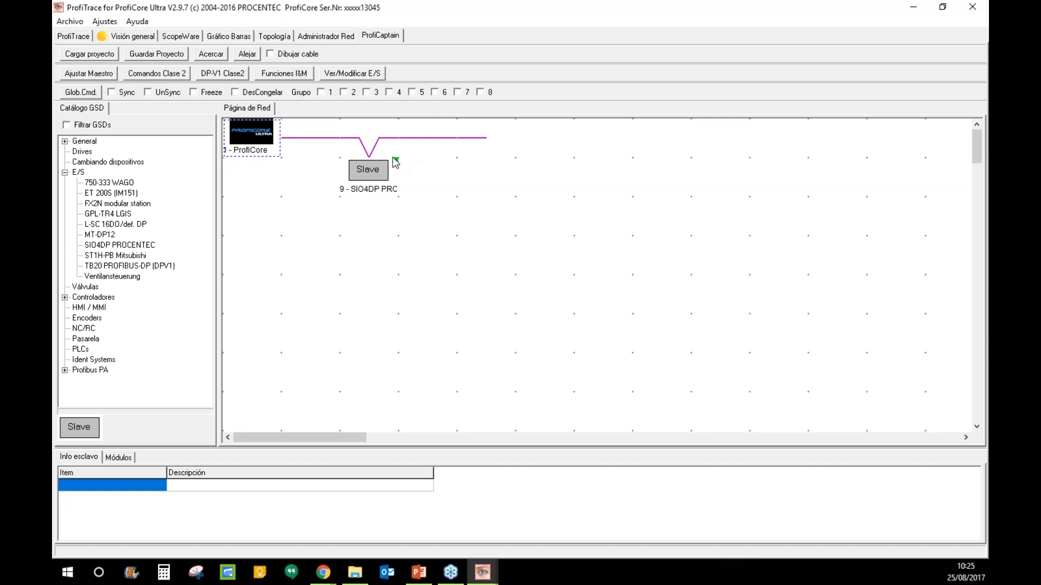
# - Reset the measurements in Visión general and show the live list with stations 1, 3, 5 and 9
pyautogui.click(135, 36)
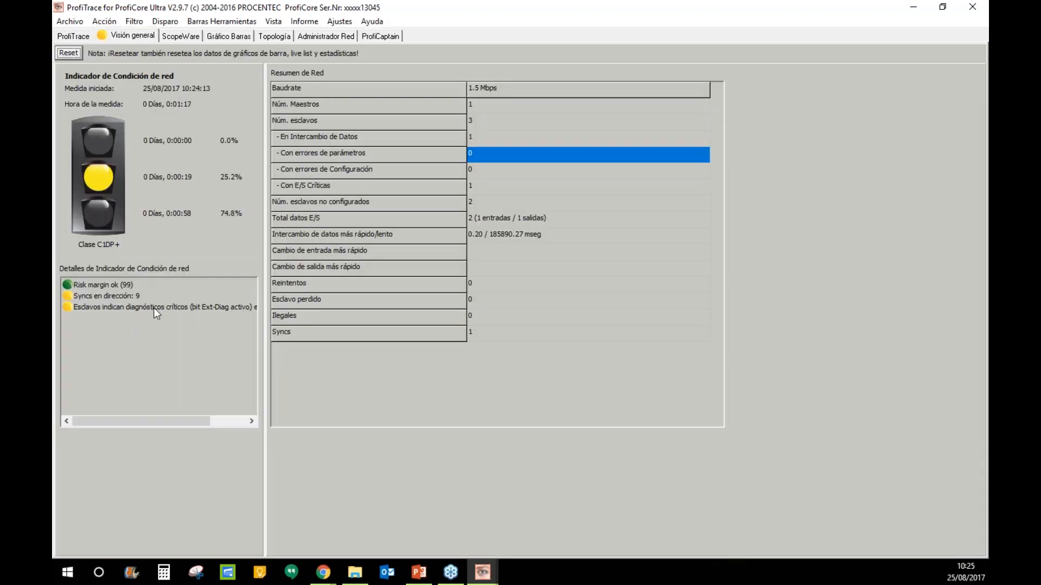
pyautogui.click(67, 54)
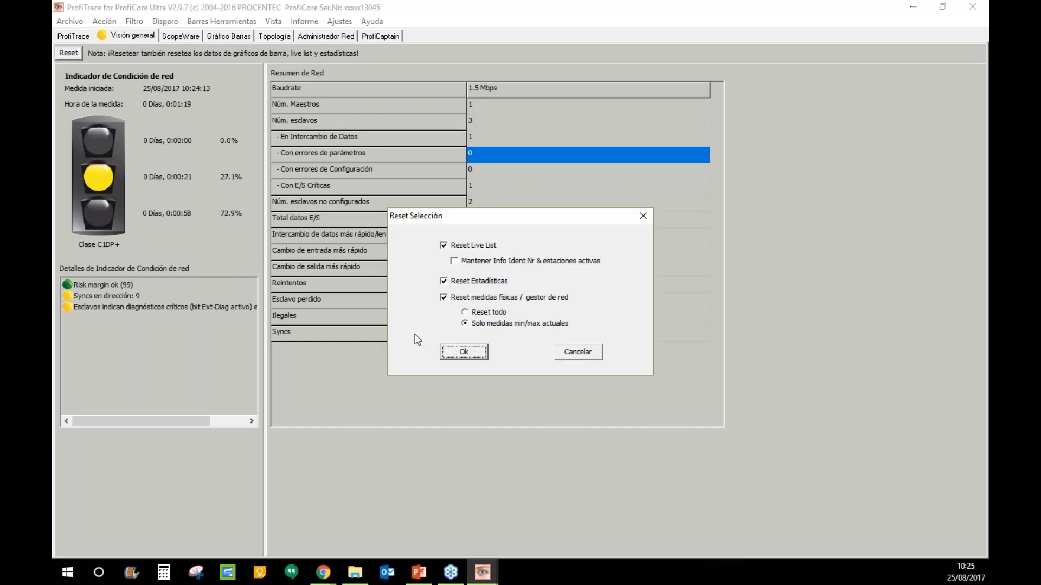
pyautogui.click(464, 352)
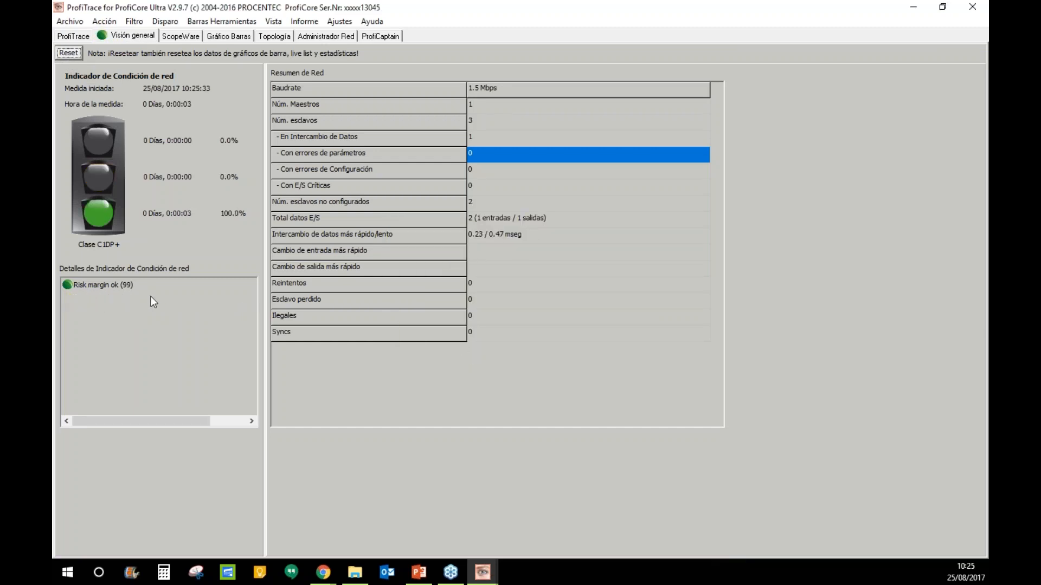
pyautogui.click(84, 37)
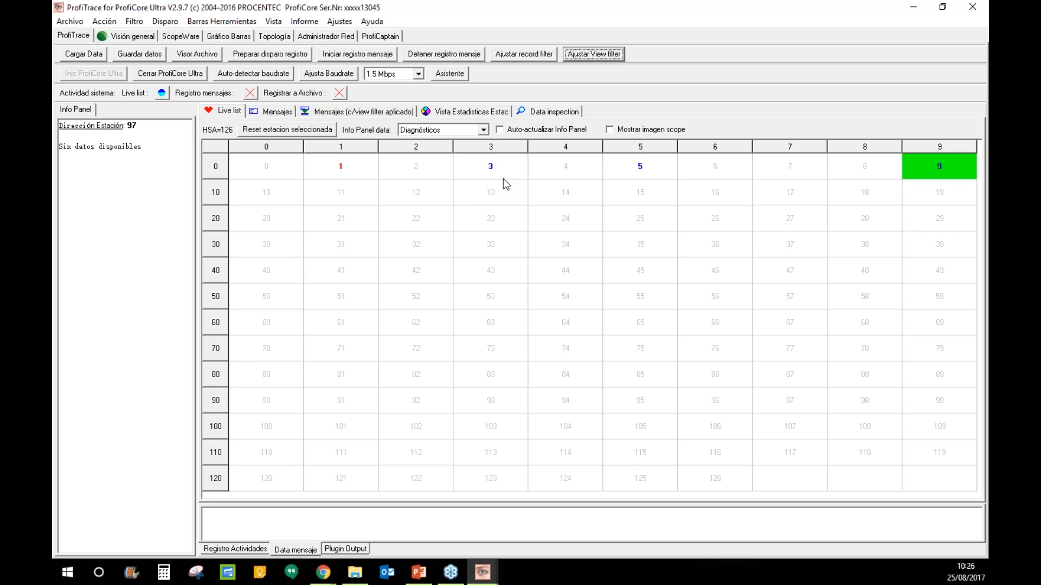
# - Inspect stations 9, 11, 1, 12, 2, 44, 32 and 35 in the live list, then bring up ScopeWare
pyautogui.click(932, 172)
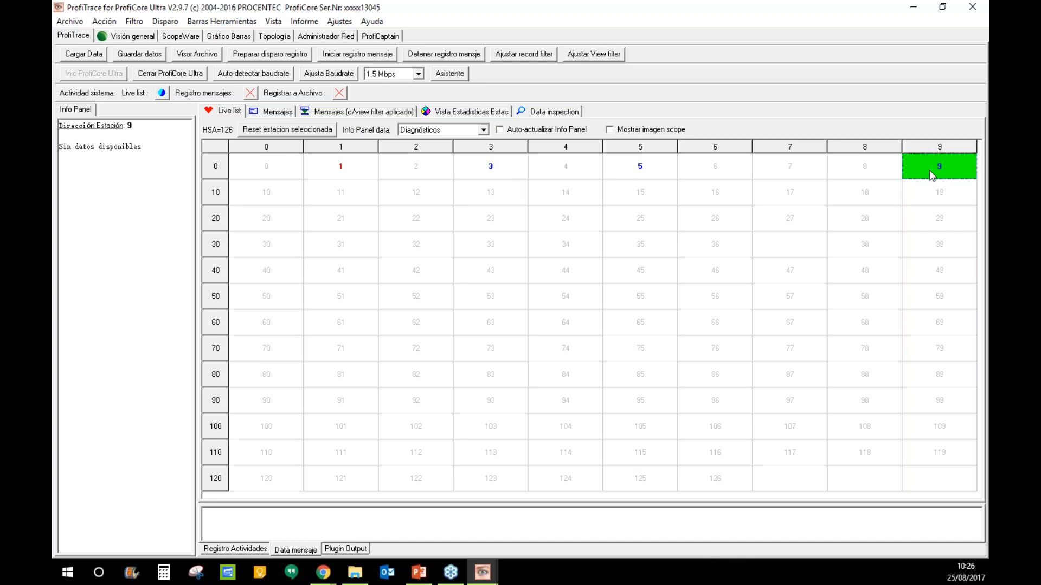
pyautogui.click(366, 201)
pyautogui.click(342, 165)
pyautogui.click(386, 189)
pyautogui.click(403, 165)
pyautogui.click(600, 269)
pyautogui.click(421, 246)
pyautogui.click(427, 191)
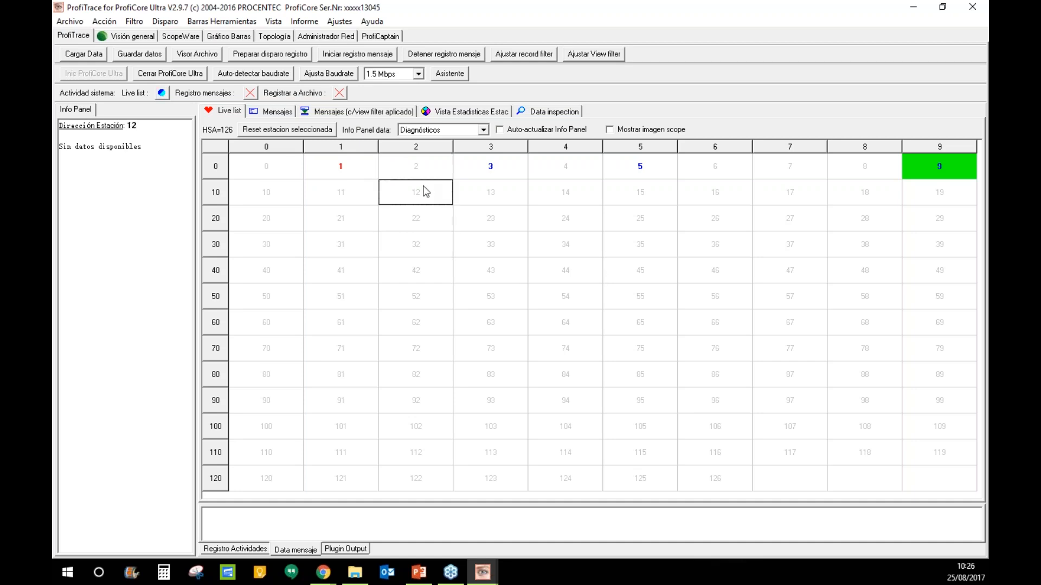
pyautogui.click(645, 253)
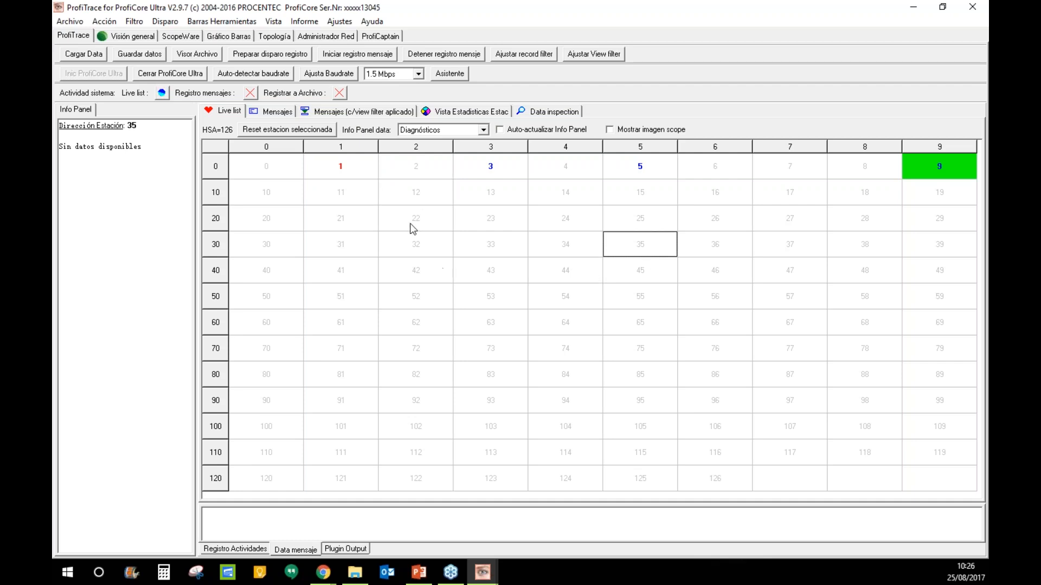
pyautogui.click(938, 176)
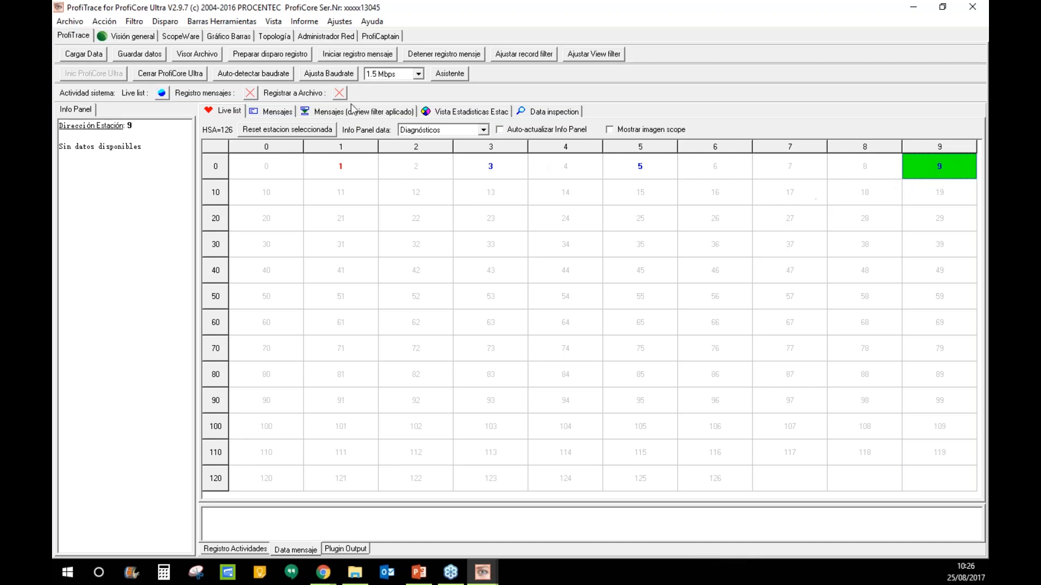
pyautogui.click(140, 35)
pyautogui.click(176, 35)
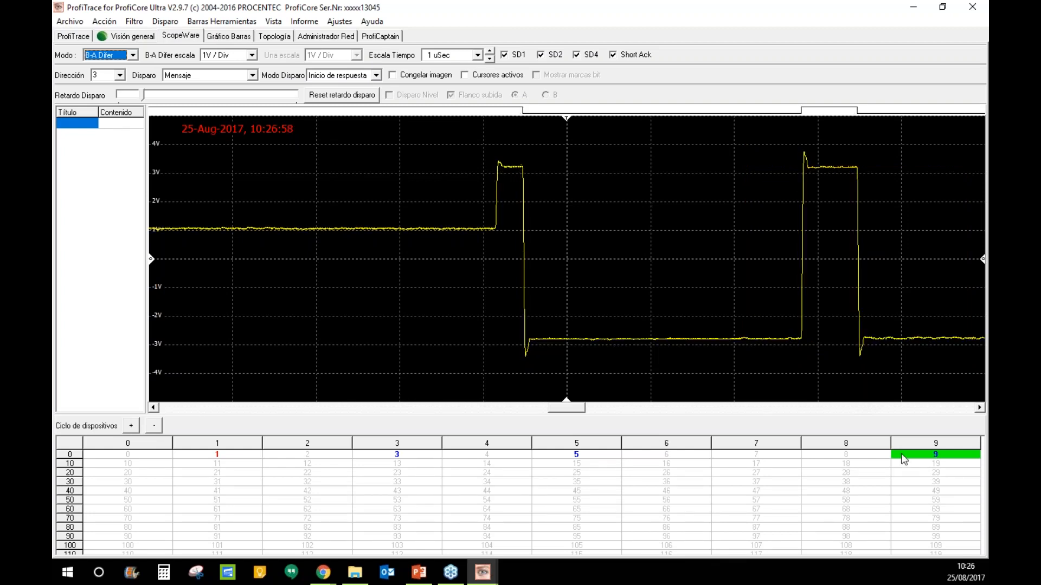
# - Freeze the scope image, enable cursors at 3.23 V and 3.80 V, and span the pulse (731.5 nSec)
pyautogui.click(410, 77)
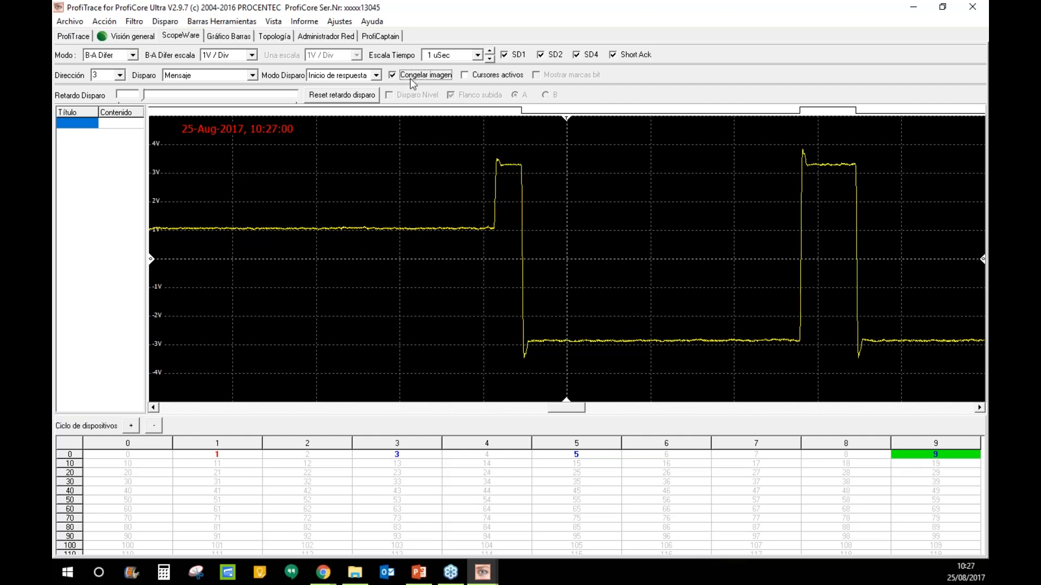
pyautogui.click(465, 75)
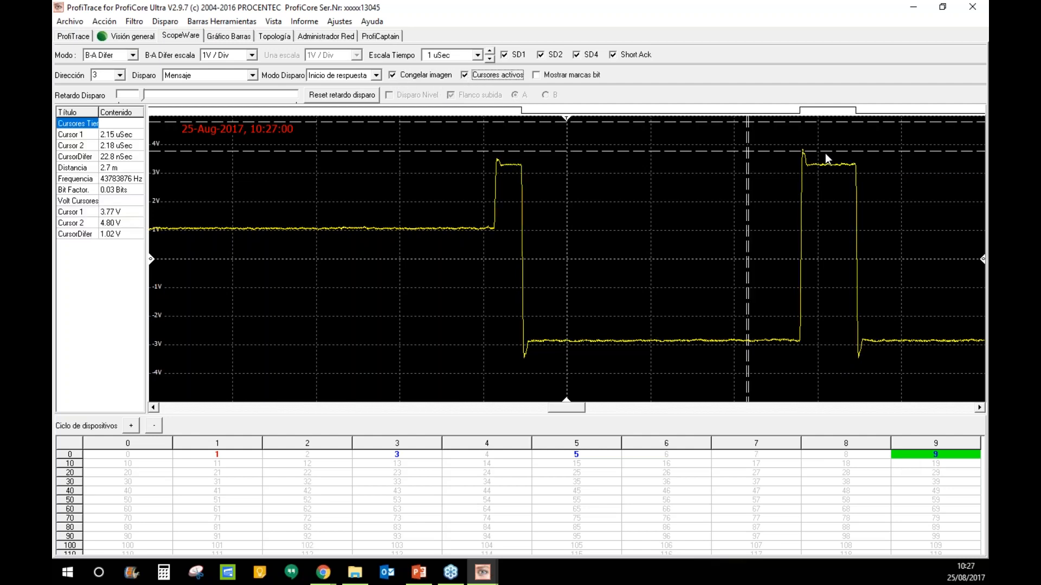
pyautogui.moveTo(822, 165); pyautogui.dragTo(822, 167)
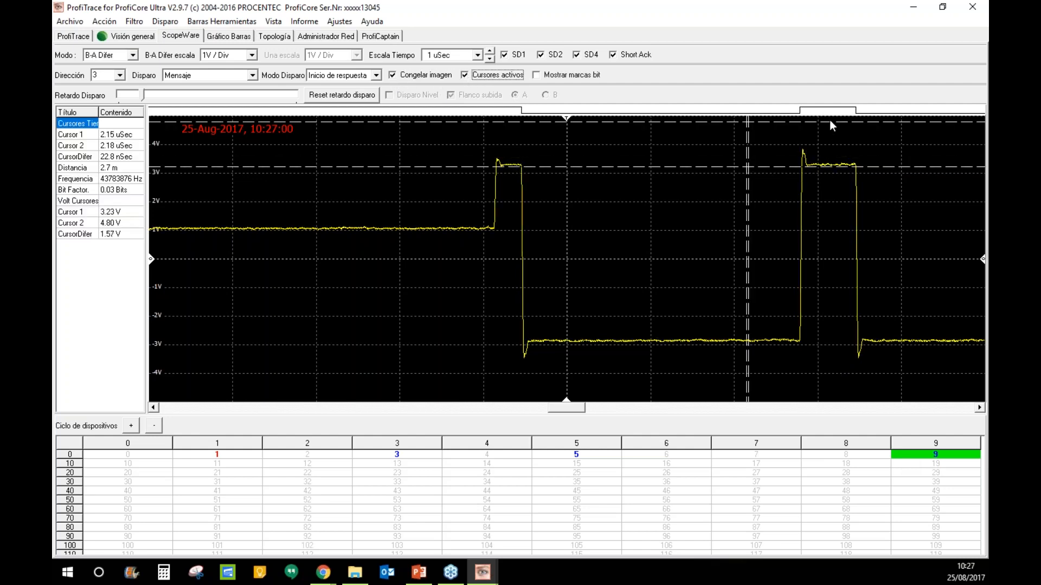
pyautogui.moveTo(828, 122); pyautogui.dragTo(821, 151)
pyautogui.moveTo(751, 239); pyautogui.dragTo(855, 237)
pyautogui.moveTo(744, 238); pyautogui.dragTo(792, 239)
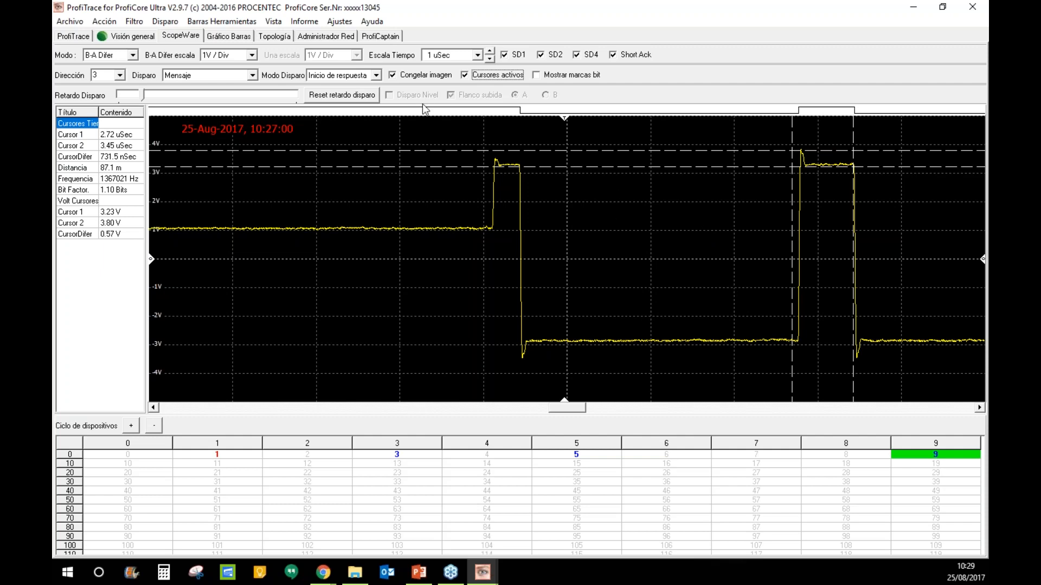
# - Unfreeze the scope and switch Modo to A & B, then back to B-A Difer
pyautogui.click(395, 74)
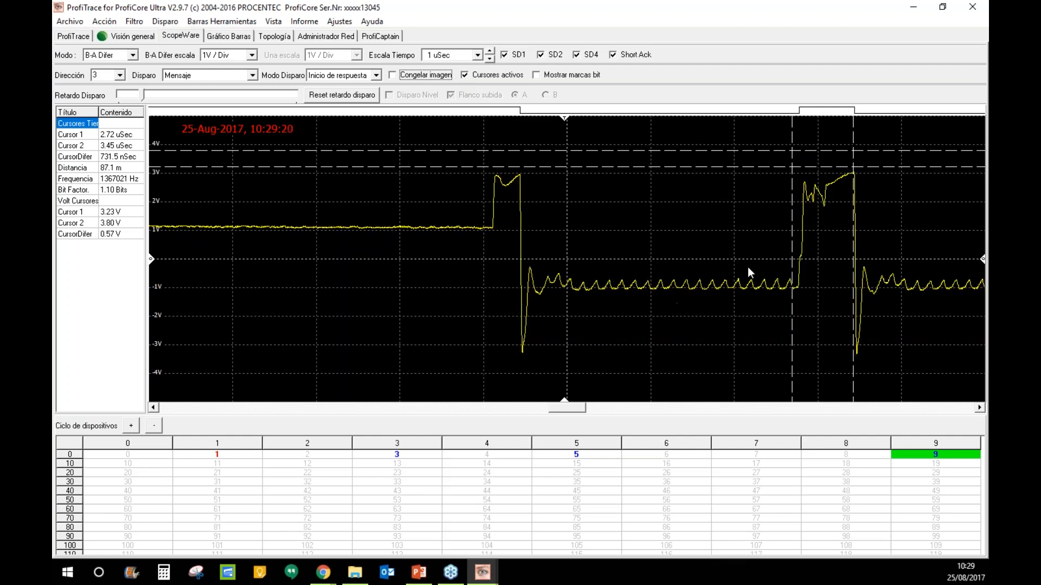
pyautogui.click(132, 55)
pyautogui.click(106, 77)
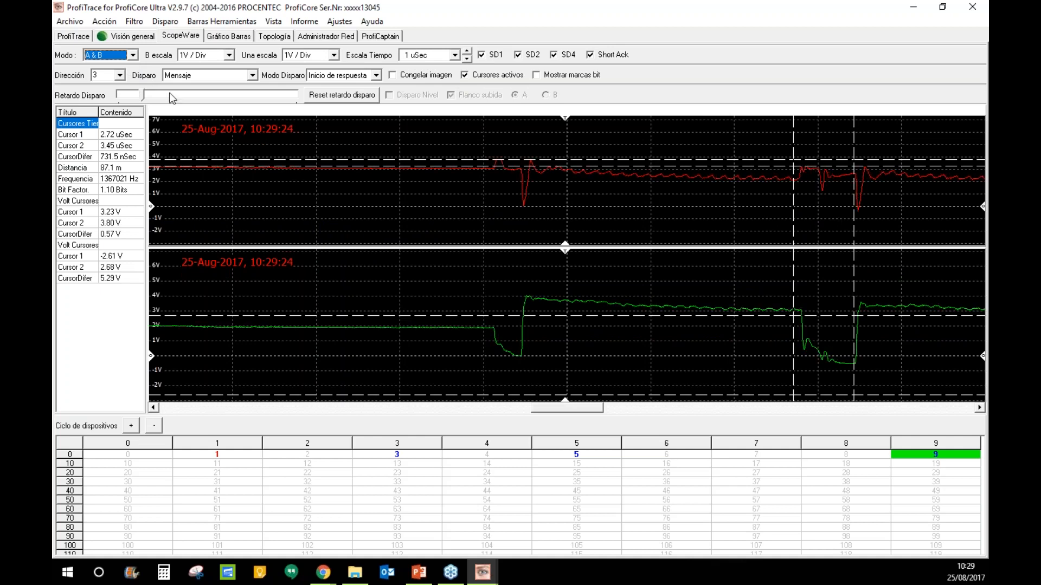
pyautogui.hotkey('alt', 'Down')
pyautogui.press('Up')
pyautogui.press('Return')
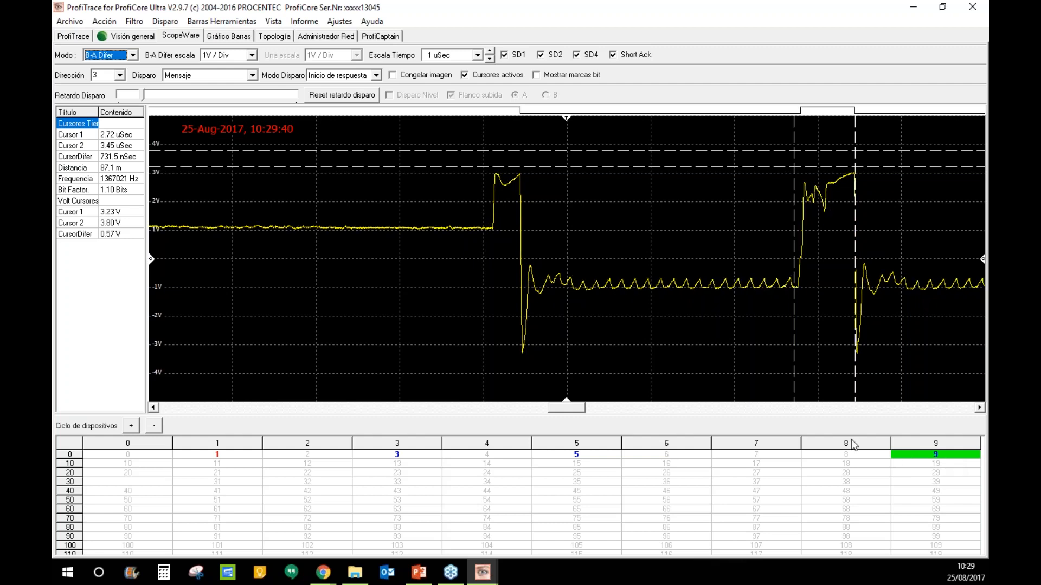
# - Turn on Mostrar marcas bit to show bit markers on the live waveform
pyautogui.click(926, 453)
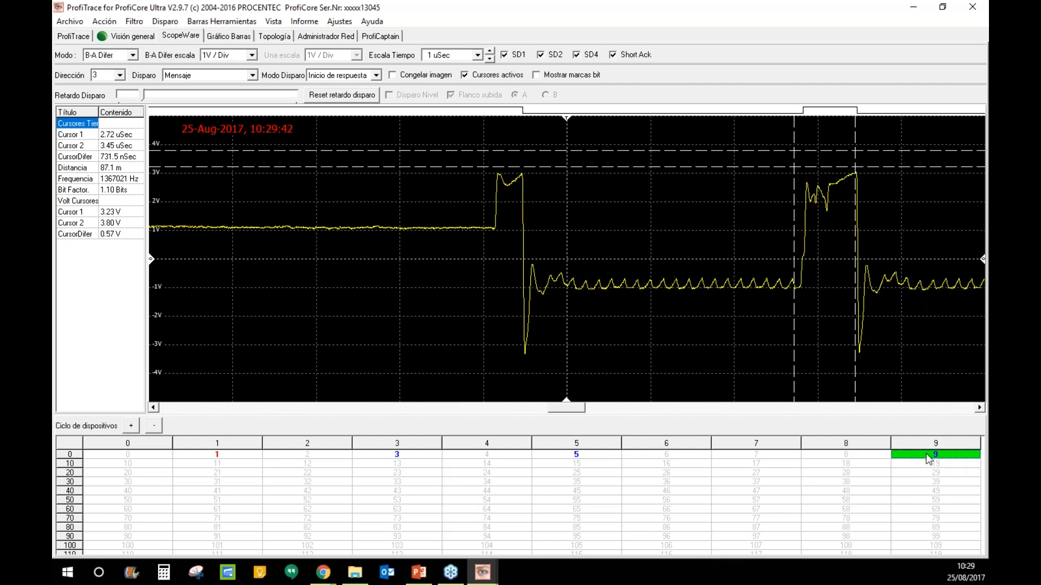
pyautogui.click(537, 75)
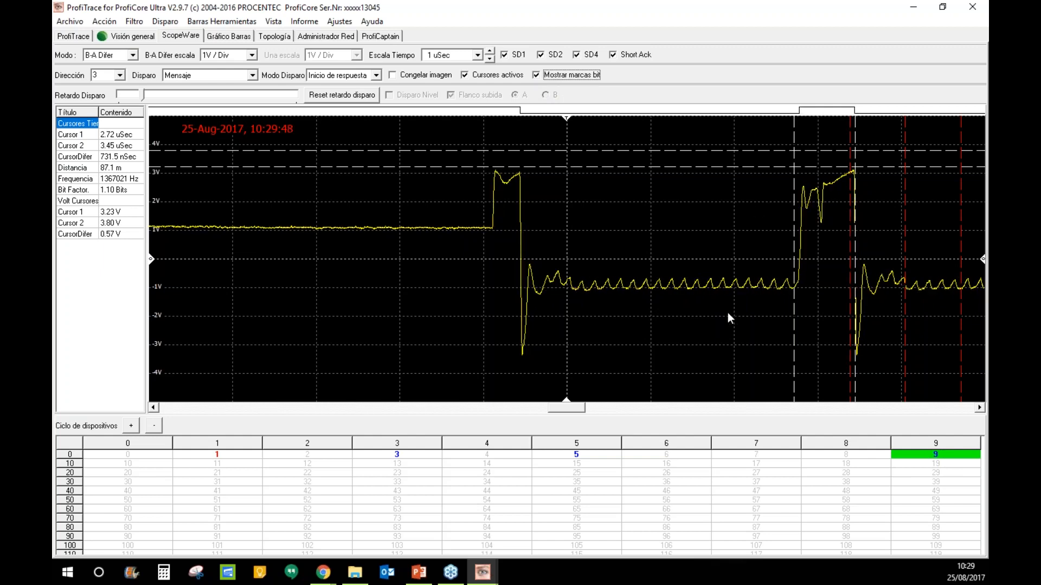
pyautogui.click(922, 459)
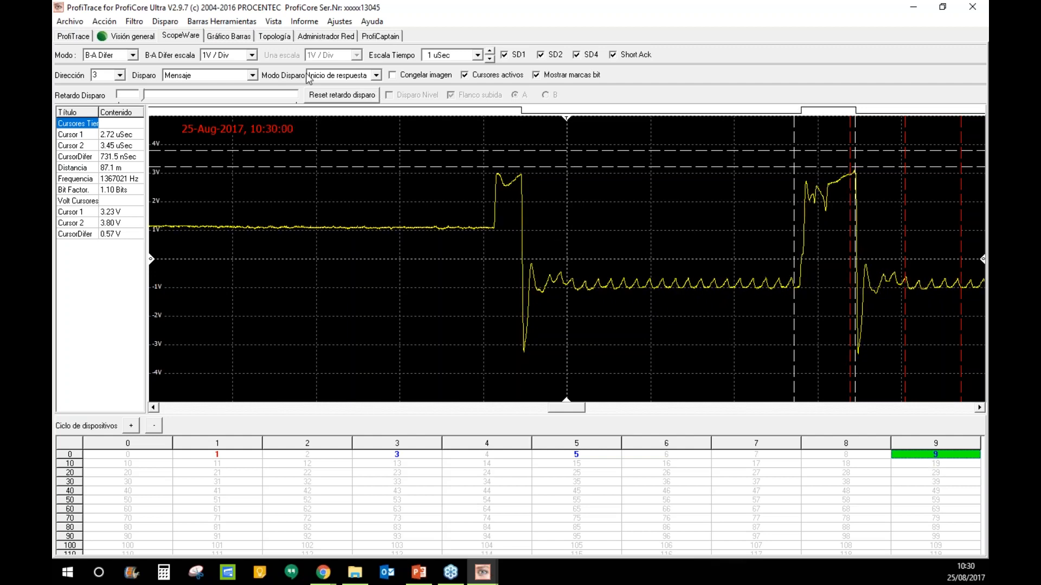
# - Browse the Gráfico Barras, Topología and Administrador Red views, ending on the ProfiCaptain page
pyautogui.click(230, 40)
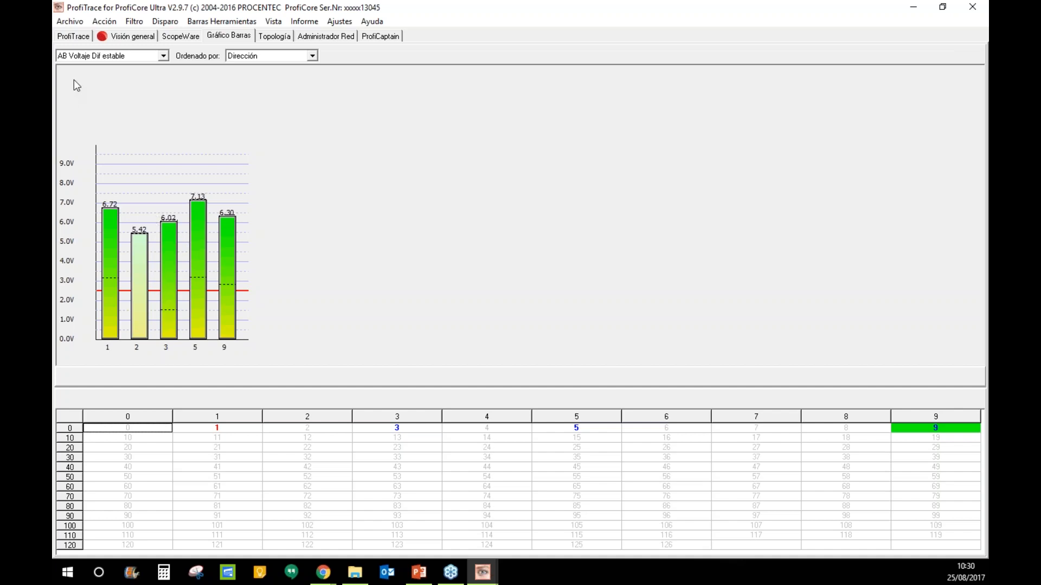
pyautogui.click(286, 37)
pyautogui.click(324, 37)
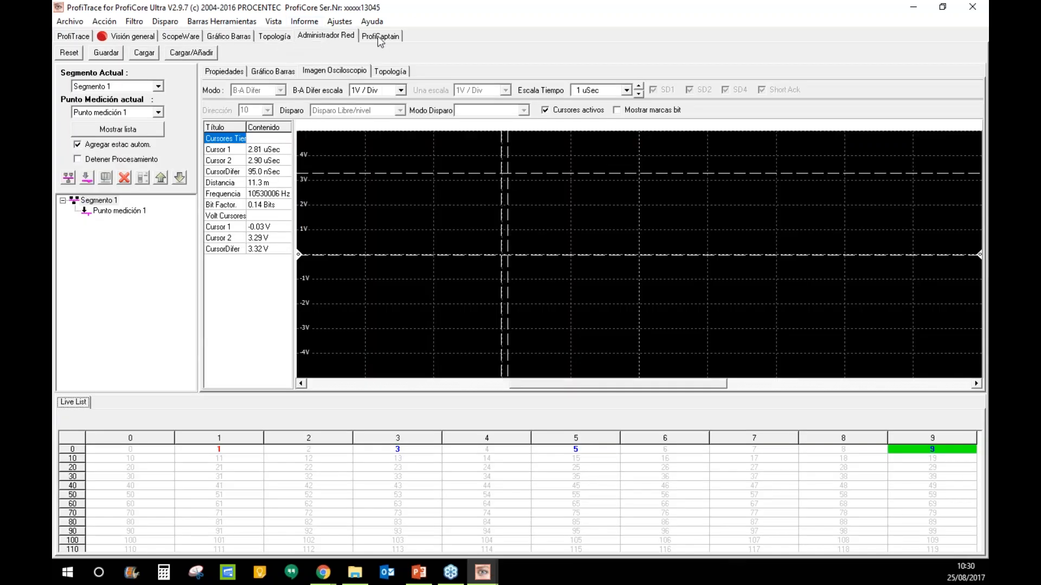
pyautogui.click(394, 37)
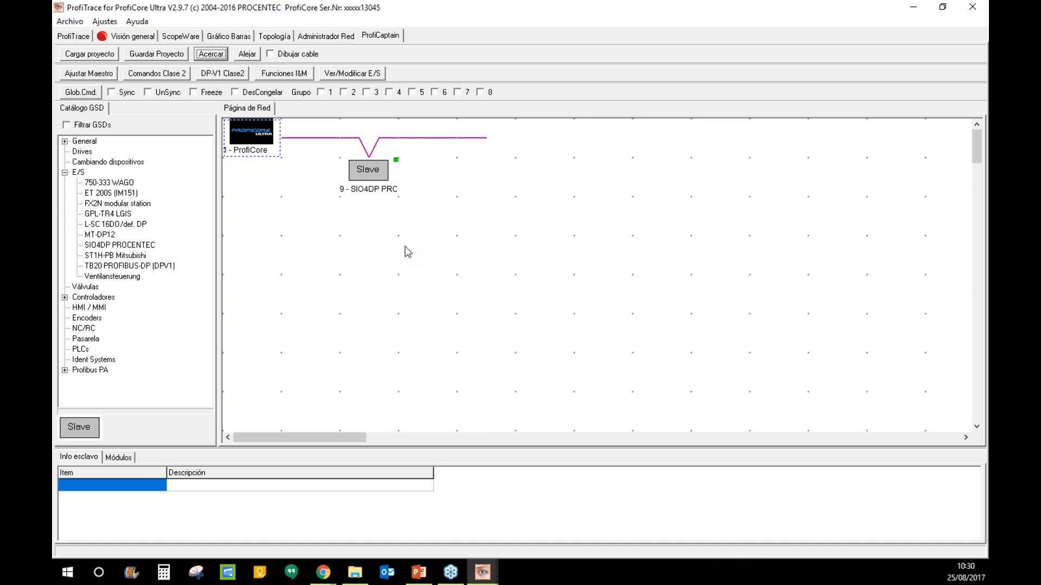
# - Reset statistics in Visión general, then show the SIO4DP slave's details (PROC6960.gsd, ident 0x6960)
pyautogui.click(133, 37)
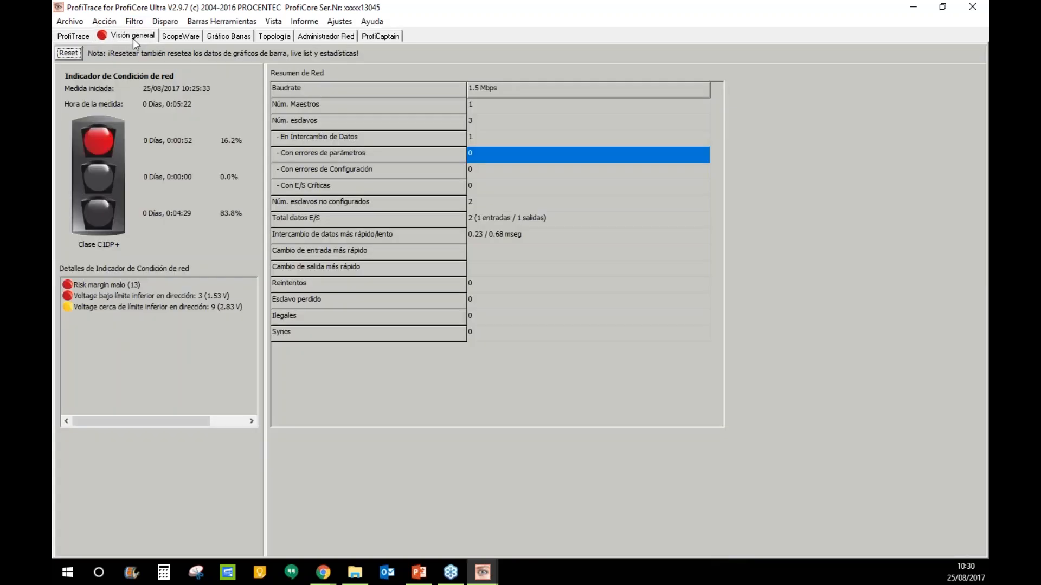
pyautogui.click(69, 55)
pyautogui.click(462, 353)
pyautogui.click(380, 35)
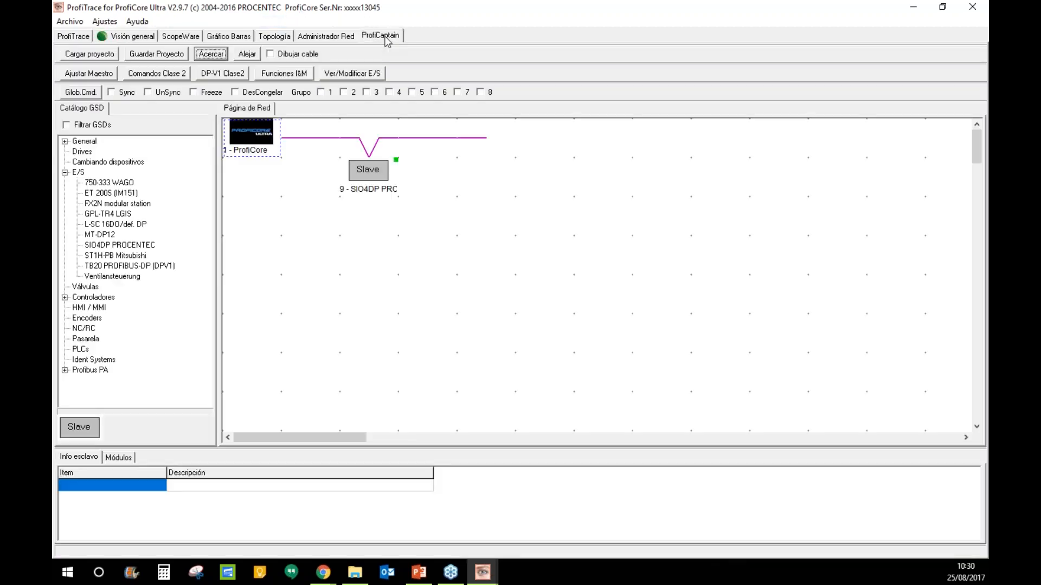
pyautogui.click(404, 238)
pyautogui.click(386, 227)
# - Save the ProfiCaptain project as test11.ppf in the Desktop folder
pyautogui.click(359, 191)
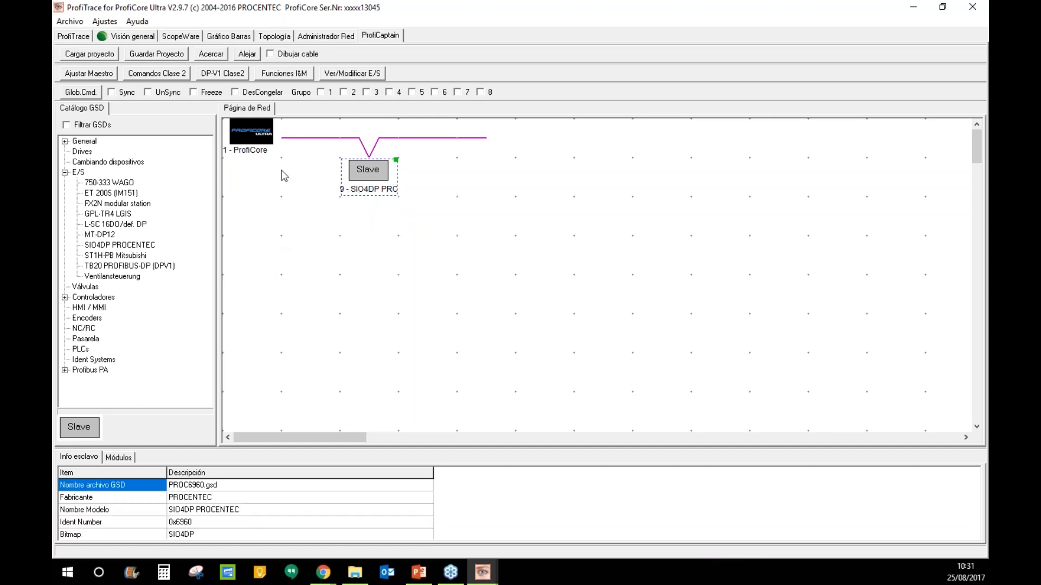
pyautogui.click(146, 54)
pyautogui.write('test11')
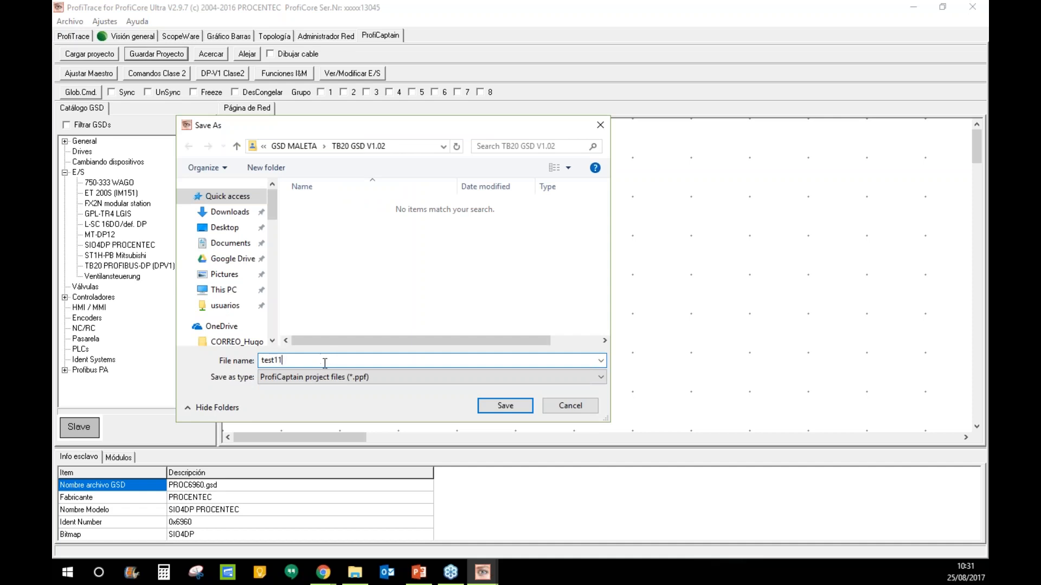
pyautogui.click(236, 231)
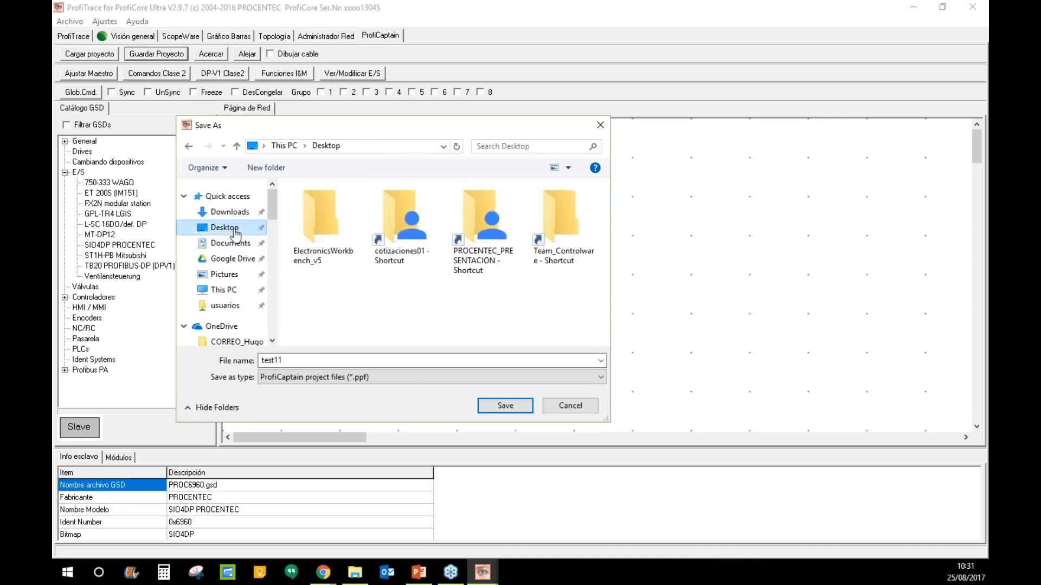
pyautogui.click(519, 409)
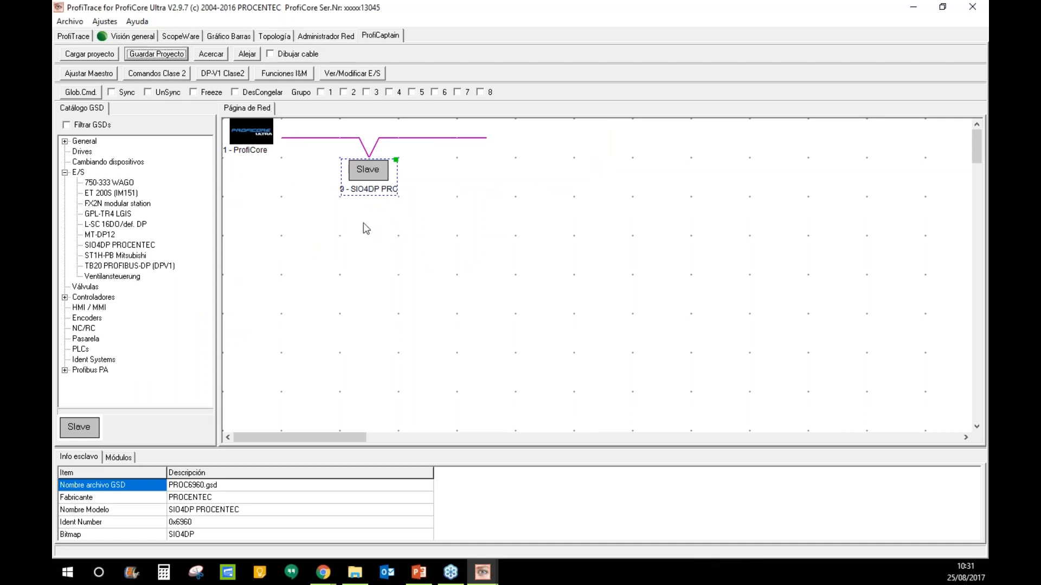
# - Delete the SIO4DP slave station, then review the status, oscilloscope and voltage bar chart views
pyautogui.press('Delete')
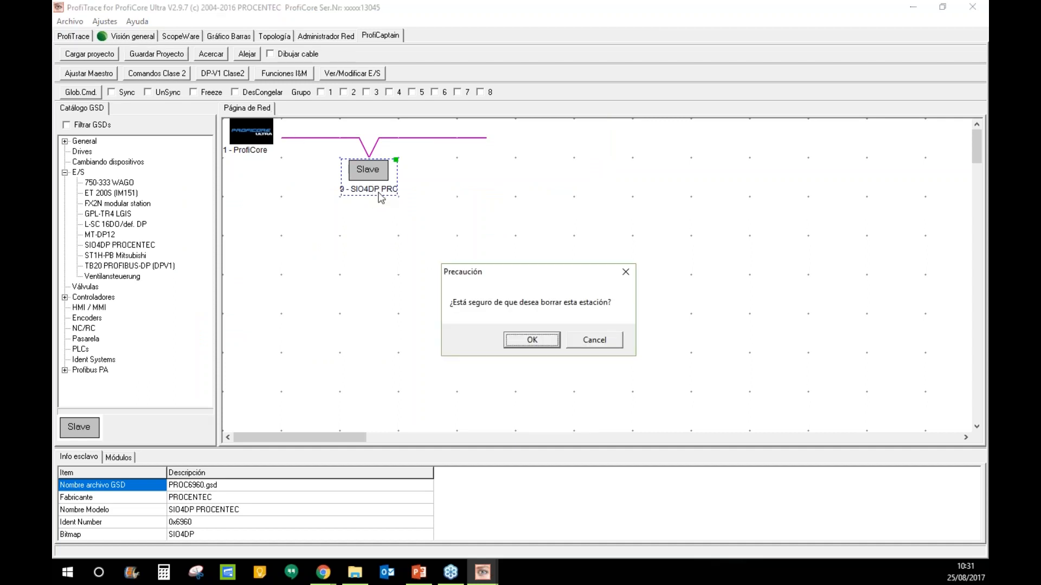
pyautogui.click(530, 342)
pyautogui.click(142, 37)
pyautogui.click(165, 36)
pyautogui.click(101, 35)
pyautogui.click(228, 37)
# - Take the ProfiCore master offline in its system configuration
pyautogui.click(380, 36)
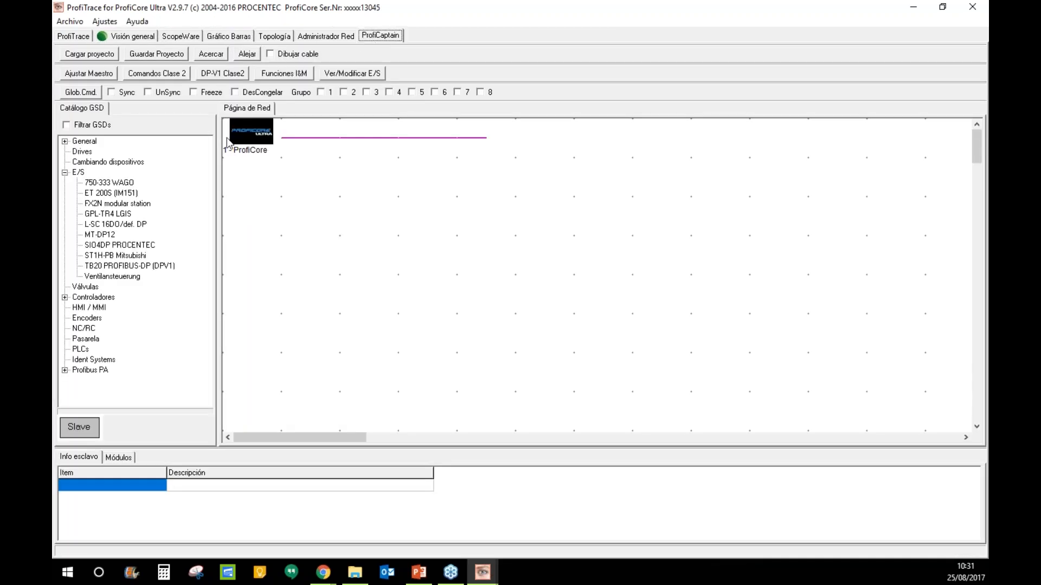
pyautogui.click(414, 278)
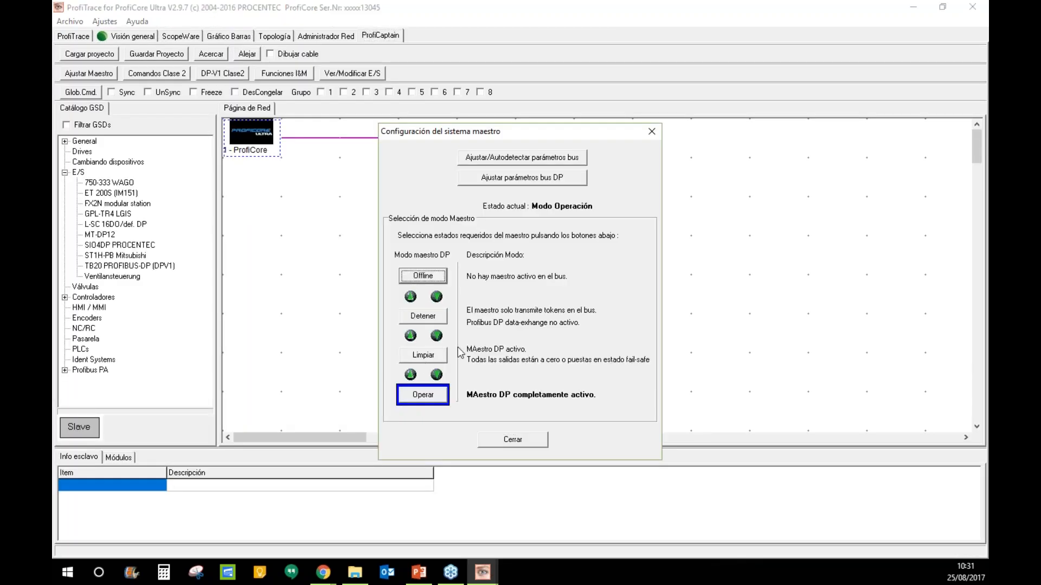
pyautogui.click(537, 440)
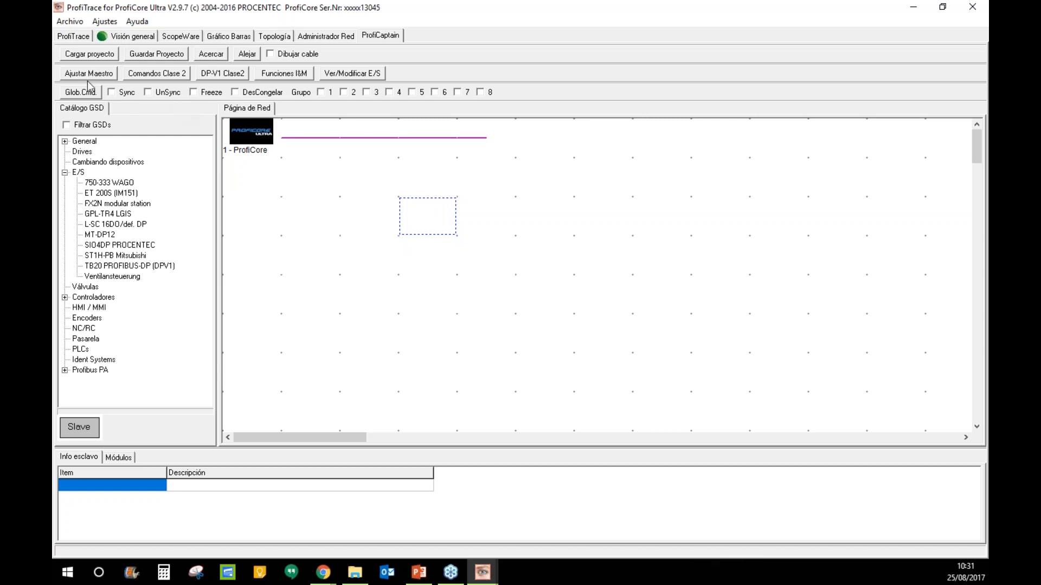
# - Load test11.ppf, then the ProfiCaptain Maleta project from the PROCENTEC_PRESENTACION folder
pyautogui.click(100, 56)
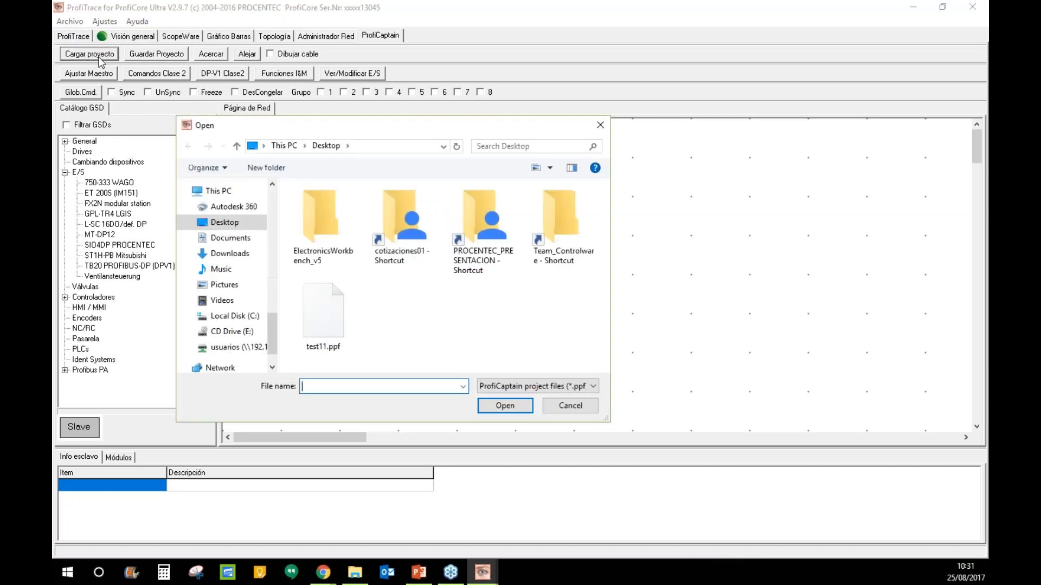
pyautogui.doubleClick(327, 347)
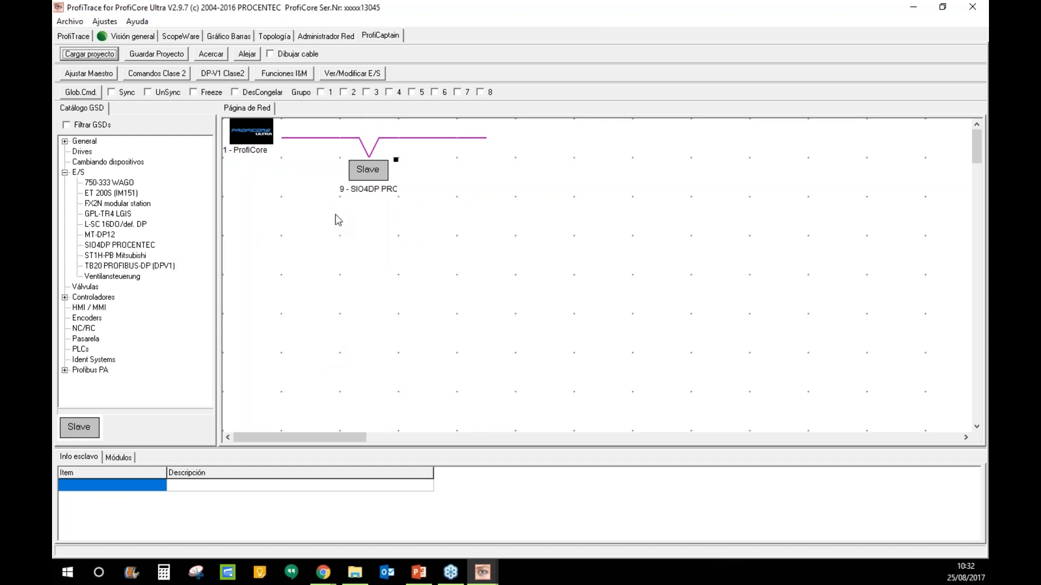
pyautogui.click(115, 71)
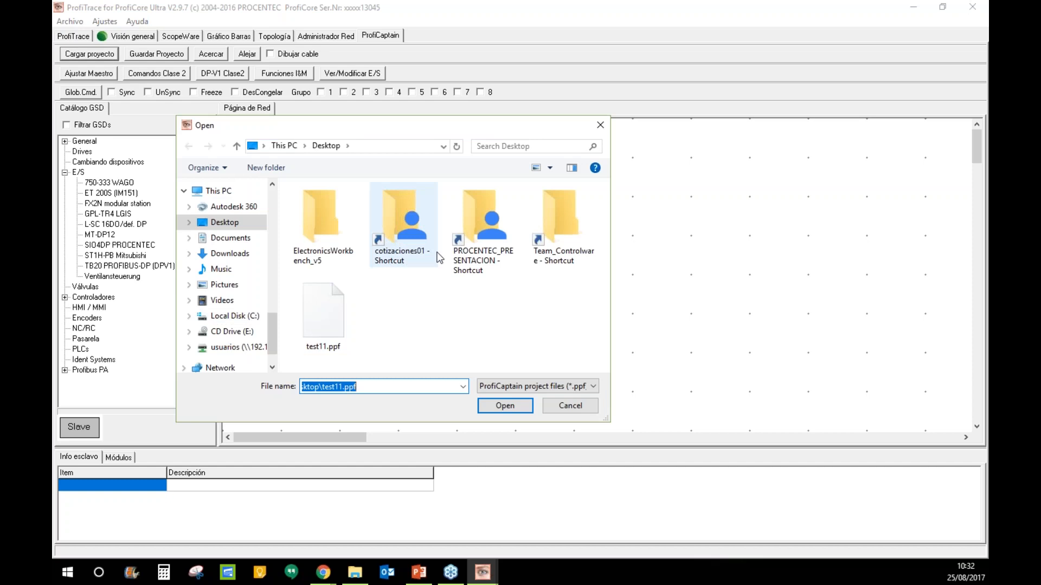
pyautogui.doubleClick(490, 240)
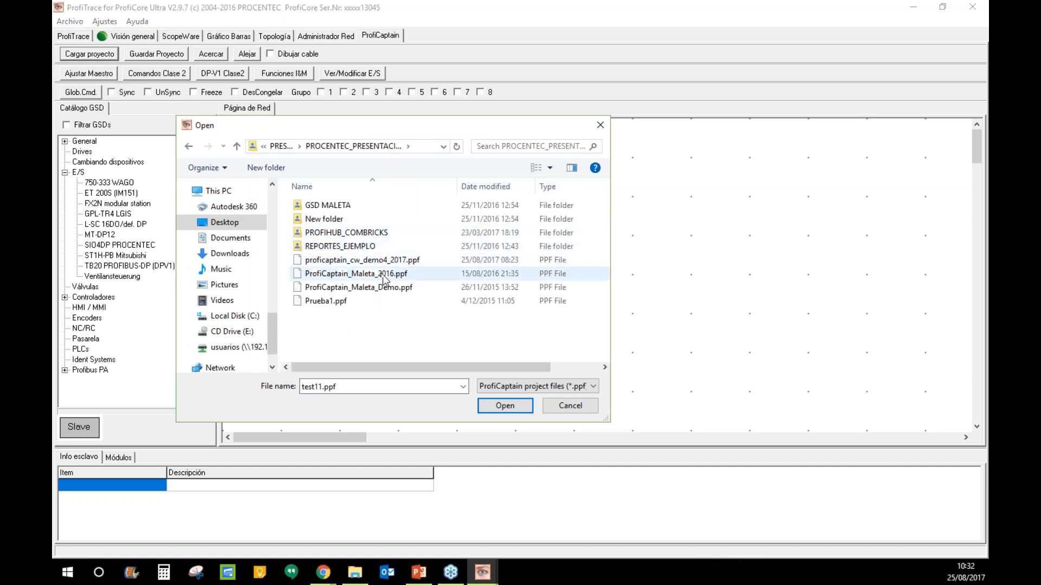
pyautogui.doubleClick(384, 268)
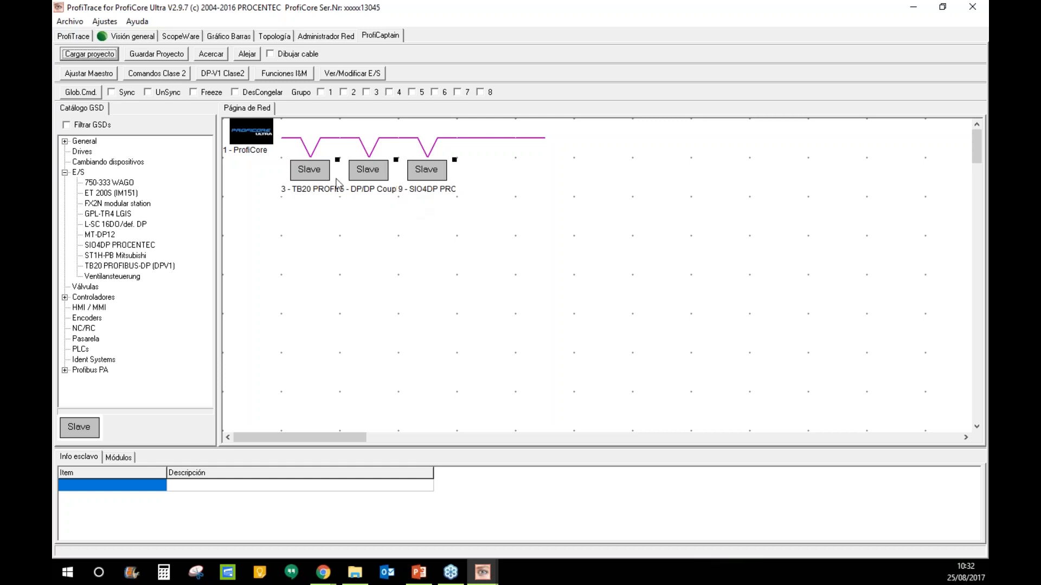
# - Switch the ProfiCore master to Operar mode and bring up the Visión general overview
pyautogui.doubleClick(271, 140)
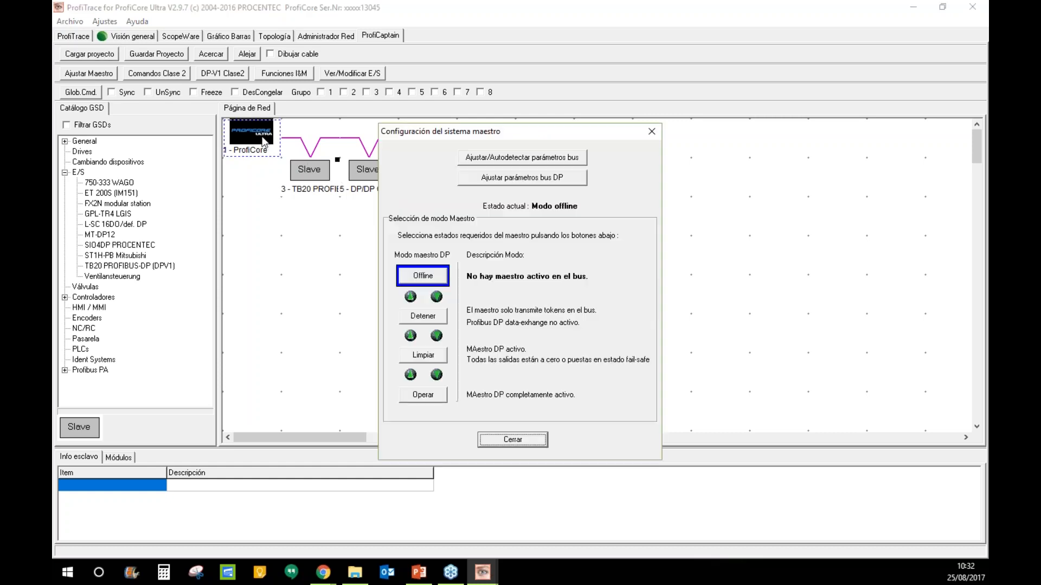
pyautogui.click(429, 396)
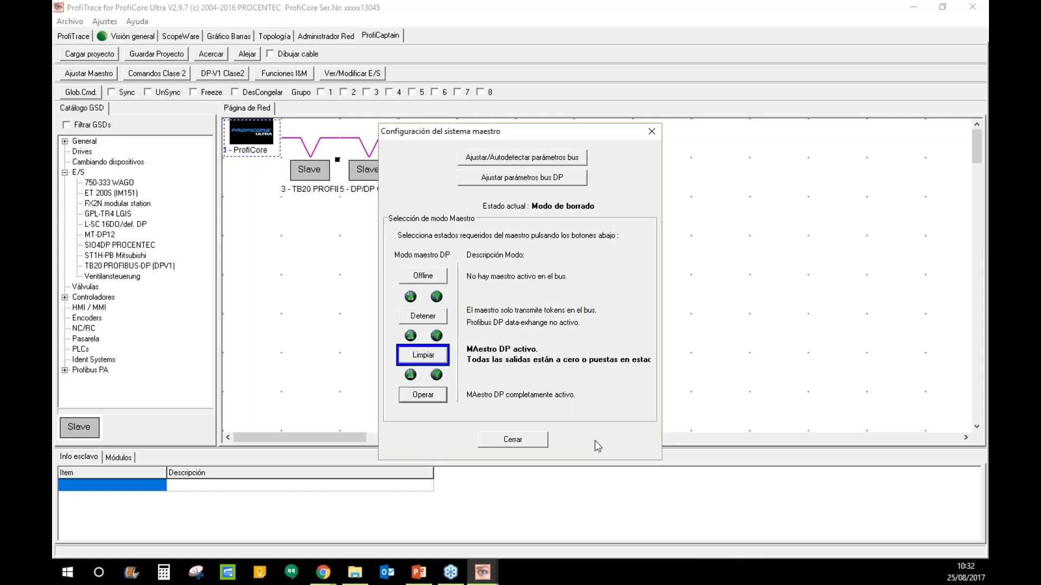
pyautogui.click(512, 439)
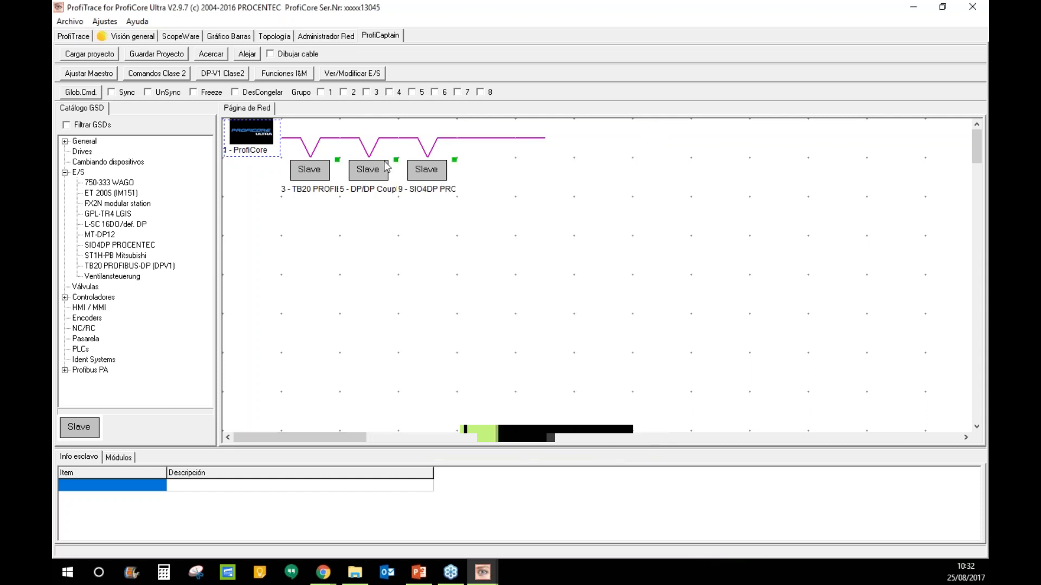
pyautogui.click(141, 39)
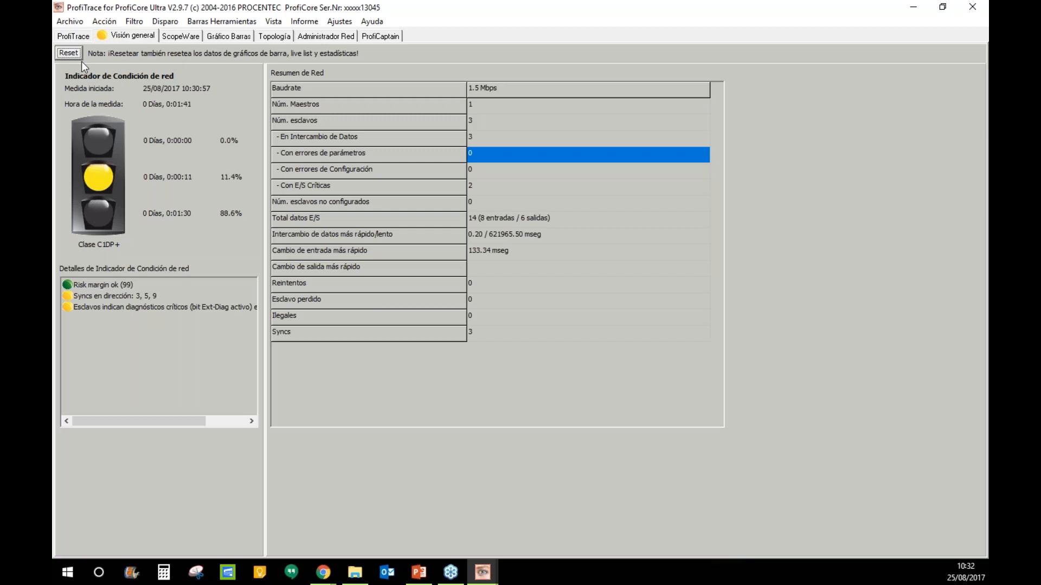
# - Reset the measurement data, then hide the scope's bit marks and active cursors
pyautogui.click(67, 56)
pyautogui.click(474, 356)
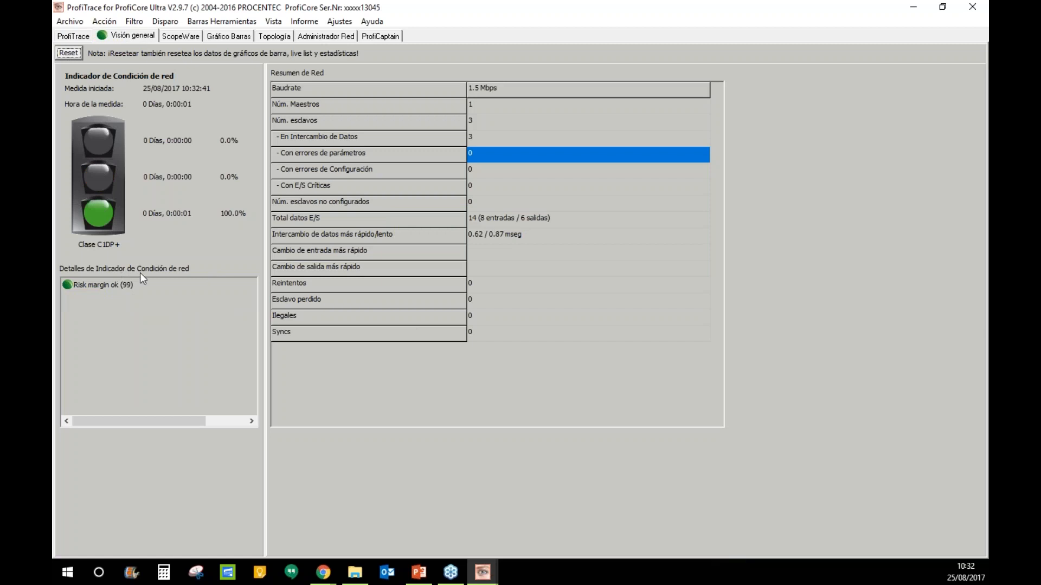
pyautogui.click(191, 38)
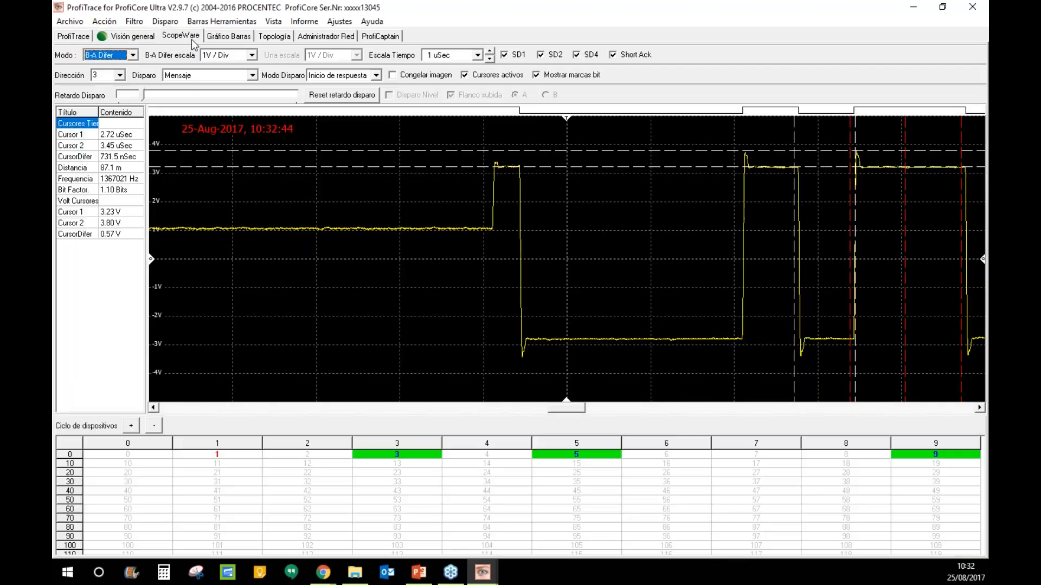
pyautogui.click(535, 75)
pyautogui.click(465, 75)
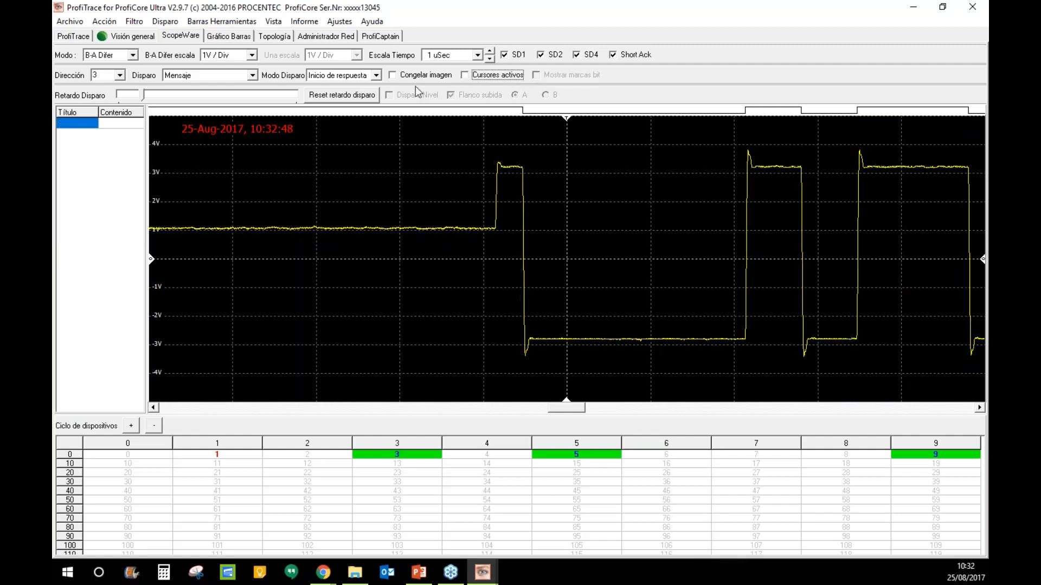
# - Check the bus voltage bar chart, return to the network page, then show the live list
pyautogui.click(229, 36)
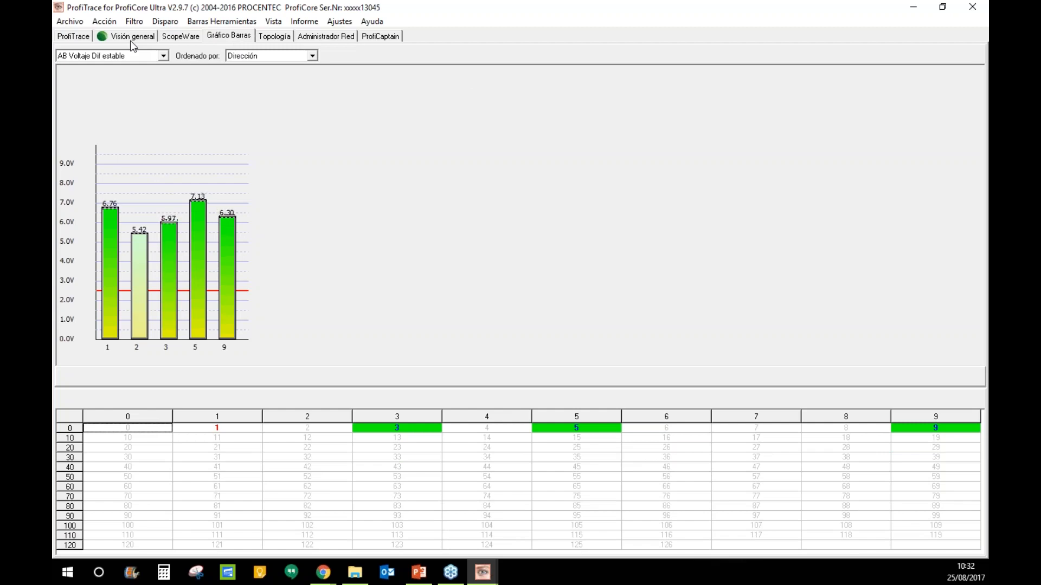
pyautogui.click(392, 38)
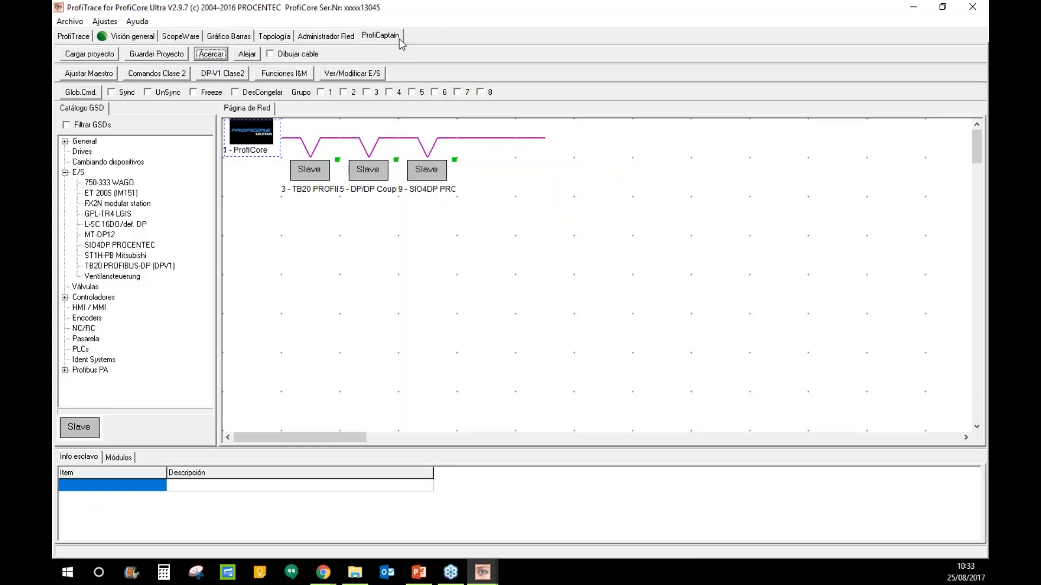
pyautogui.click(963, 365)
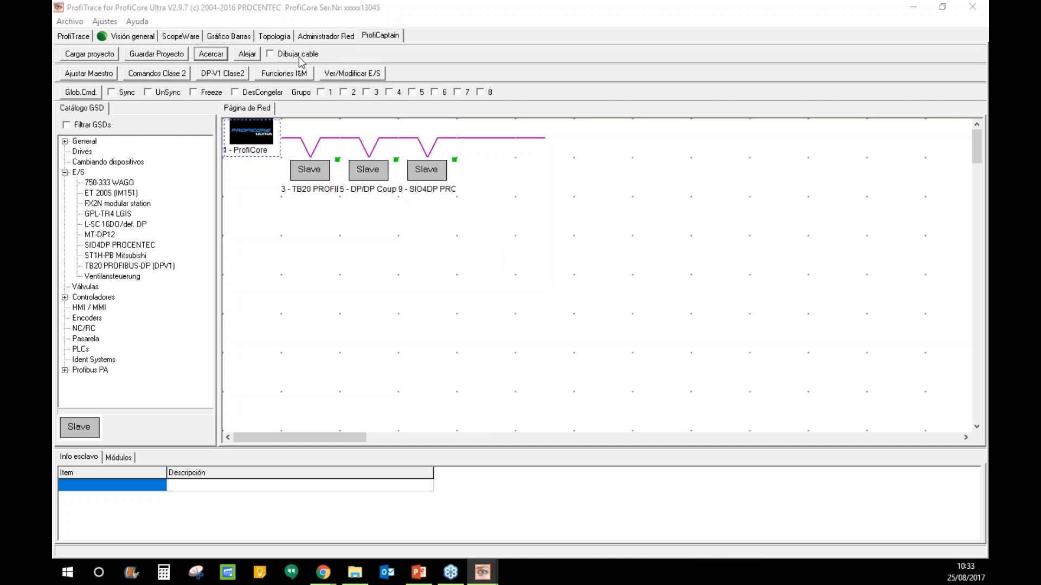
pyautogui.click(73, 38)
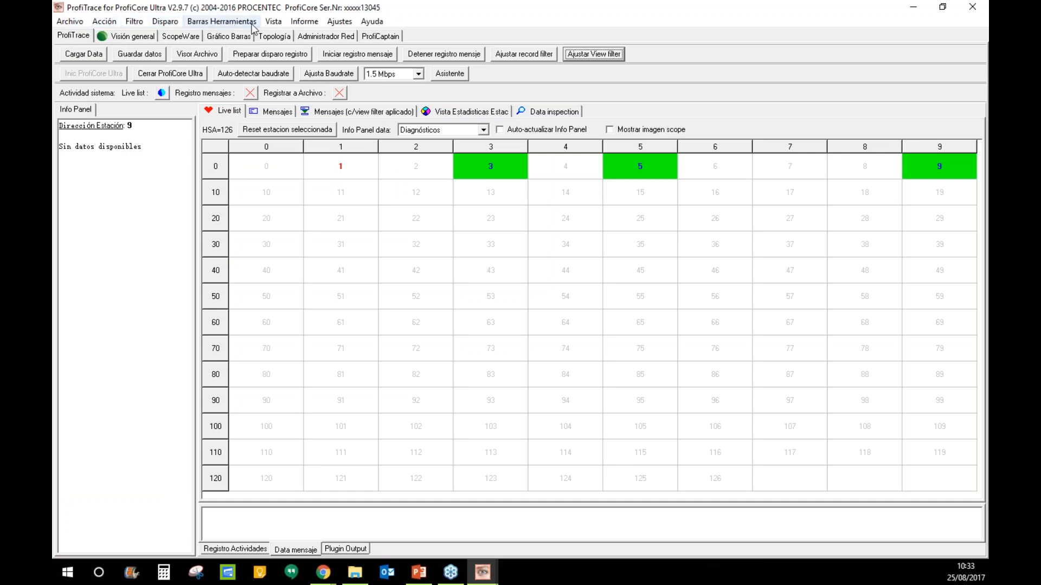
# - Start a network report with project details included and location 'Controlware'
pyautogui.click(304, 25)
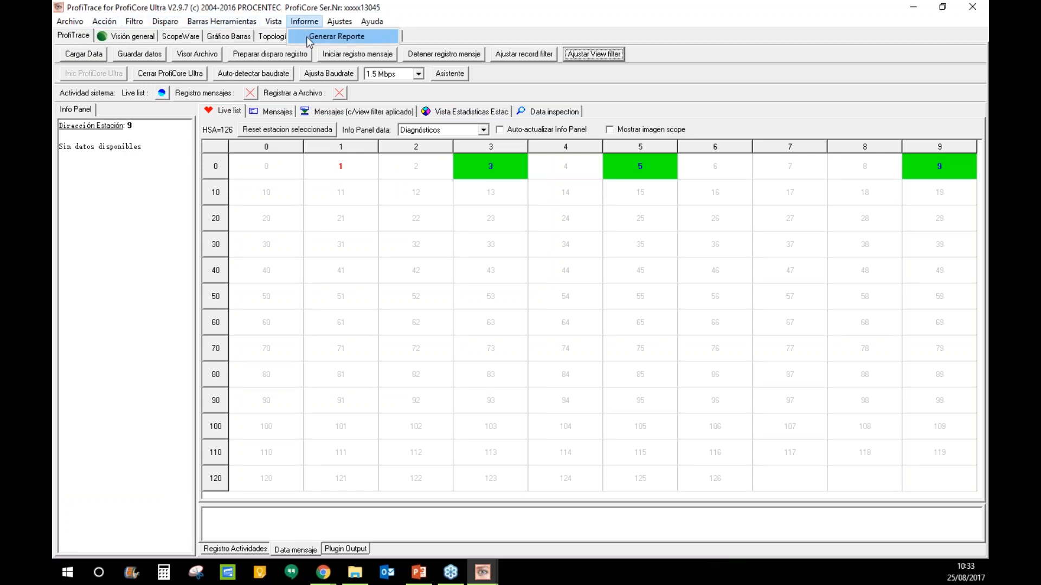
pyautogui.click(308, 38)
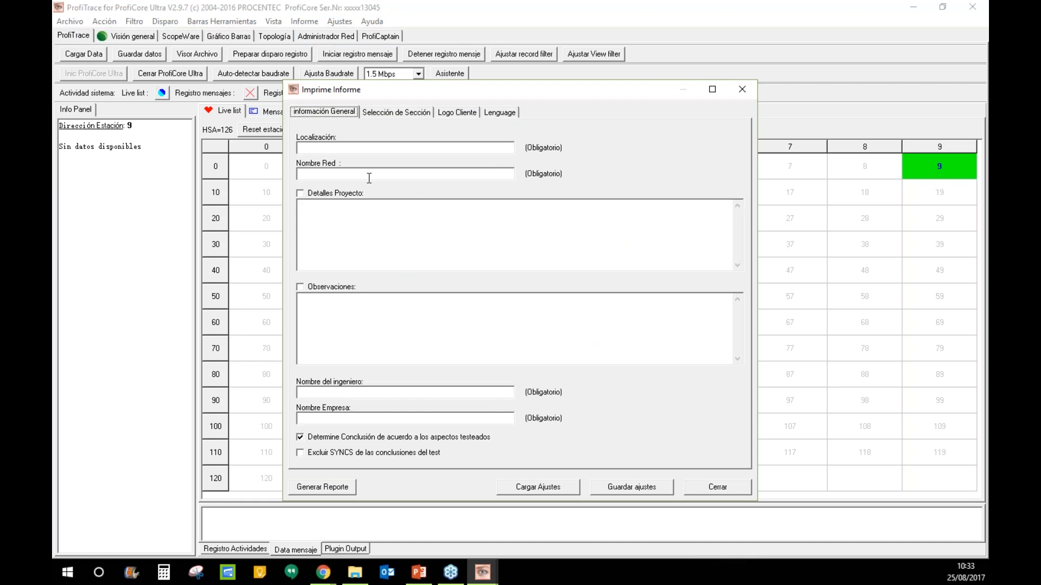
pyautogui.click(313, 195)
pyautogui.click(363, 423)
pyautogui.click(350, 148)
pyautogui.write('Controlware')
# - Enter network 'Maleta de entrenamiento', details 'capacitacion en español', observations 'primera capacitacion', engineer name and company
pyautogui.click(358, 171)
pyautogui.write('Malet')
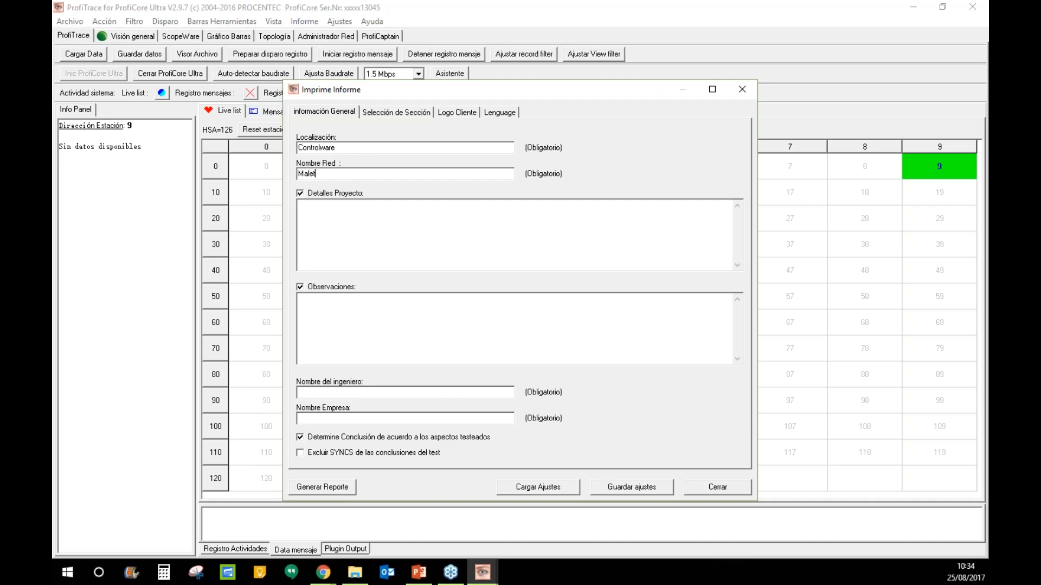
pyautogui.write('a de entrenamiento')
pyautogui.click(357, 219)
pyautogui.write('capacitacion en español')
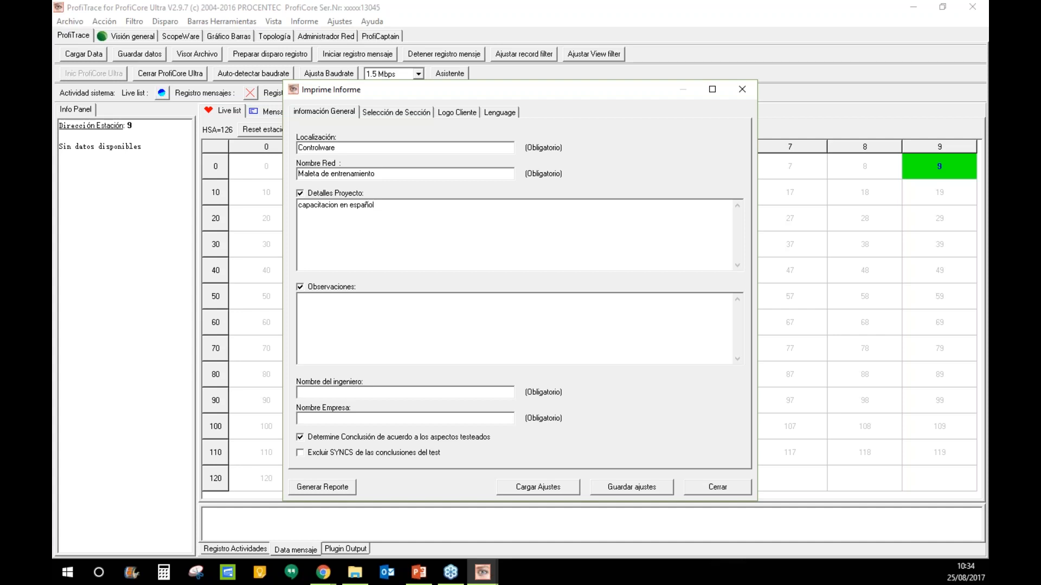
pyautogui.click(356, 312)
pyautogui.write('primera capacitacion')
pyautogui.click(360, 393)
pyautogui.write('h')
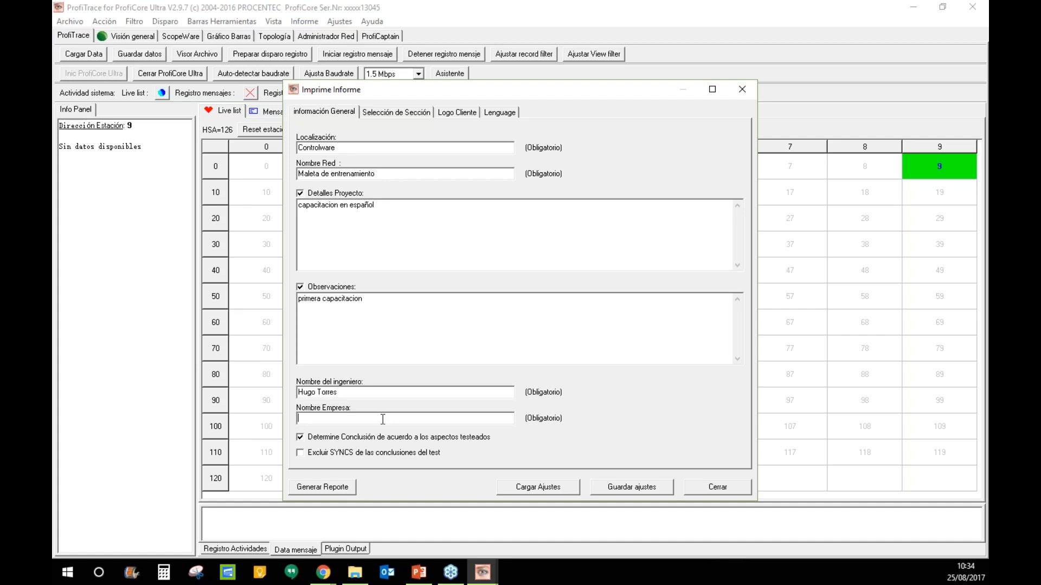
pyautogui.write('CWSAC')
pyautogui.click(386, 113)
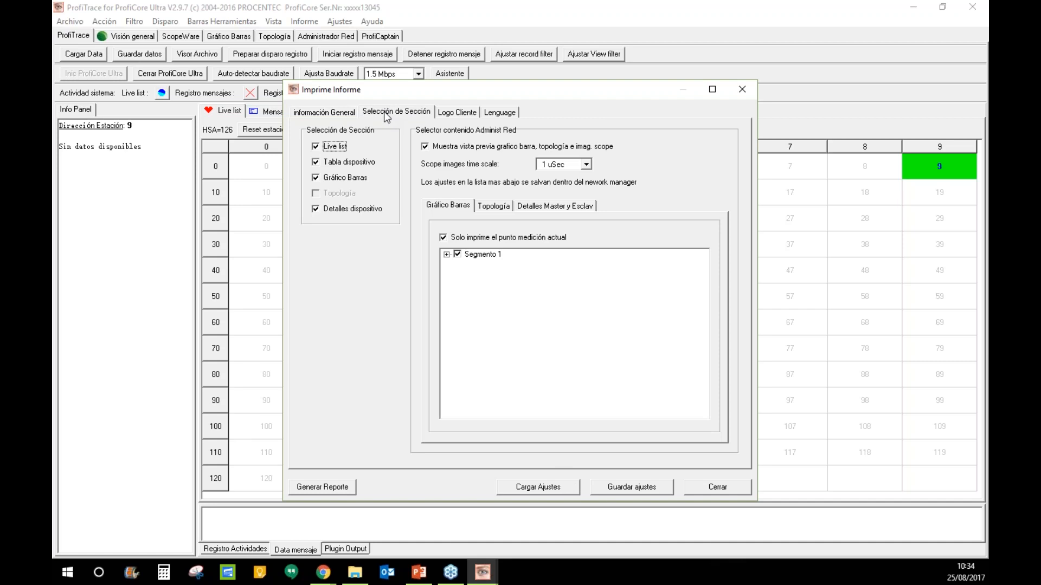
# - Review the general info, then toggle the AB Diff voltage bar chart off and back on
pyautogui.click(340, 112)
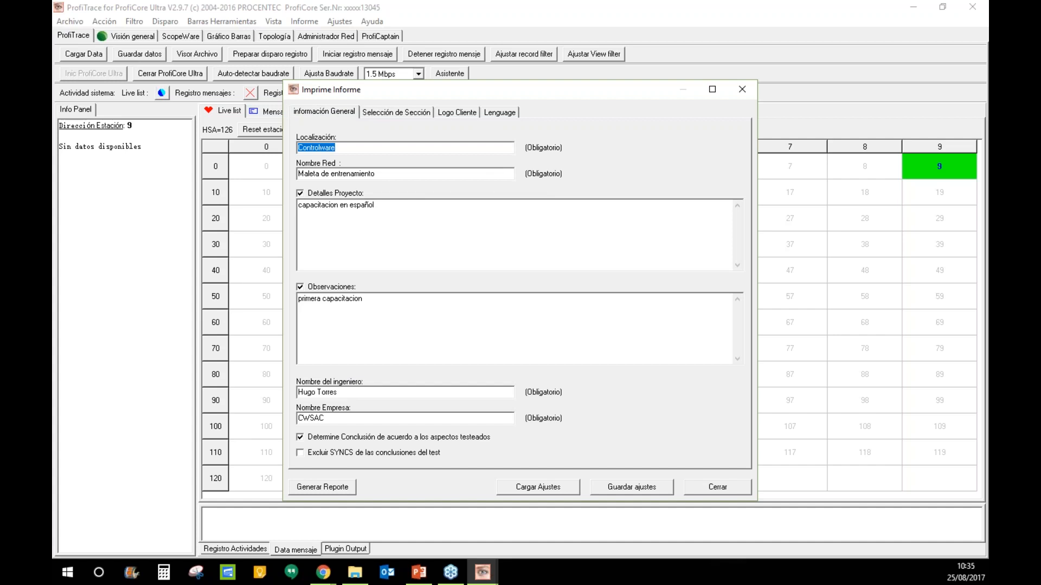
pyautogui.click(376, 114)
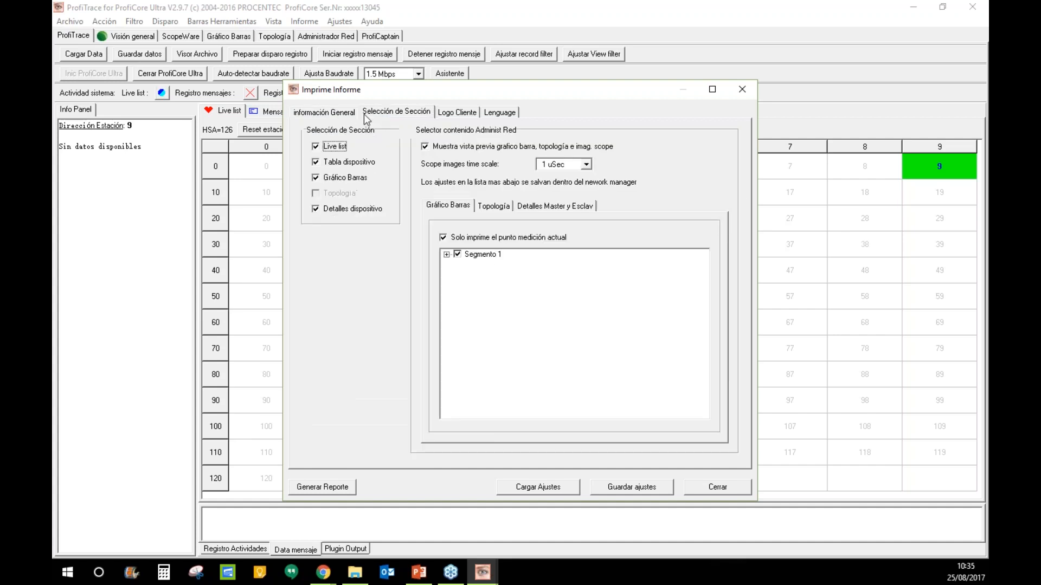
pyautogui.click(446, 254)
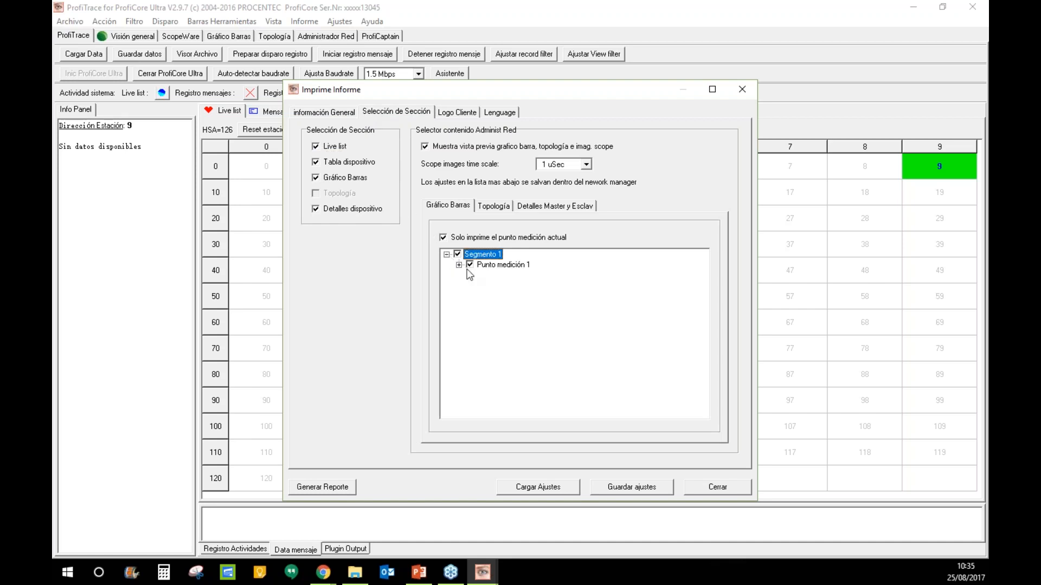
pyautogui.click(458, 265)
pyautogui.click(482, 275)
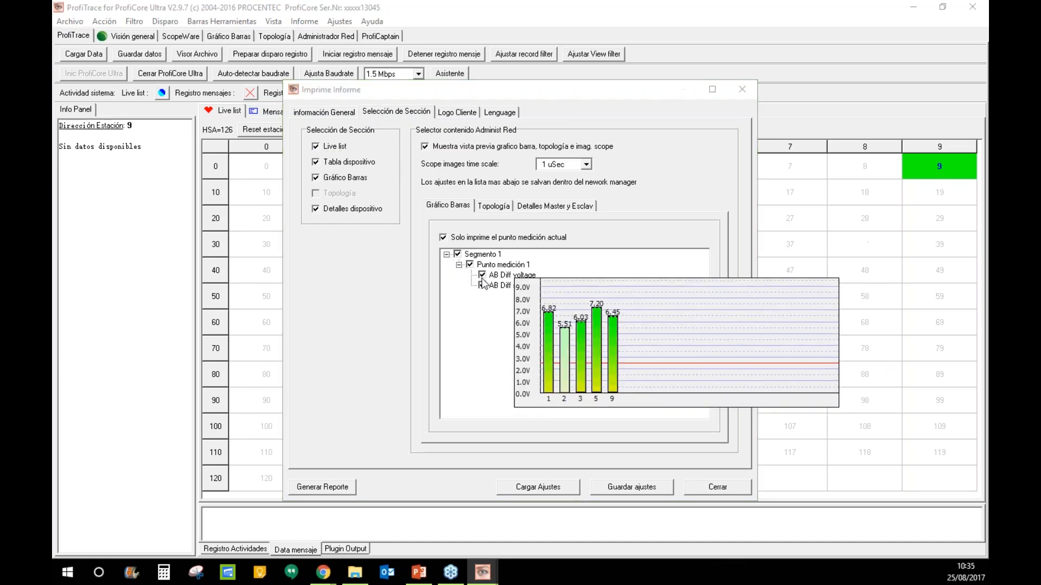
pyautogui.click(482, 275)
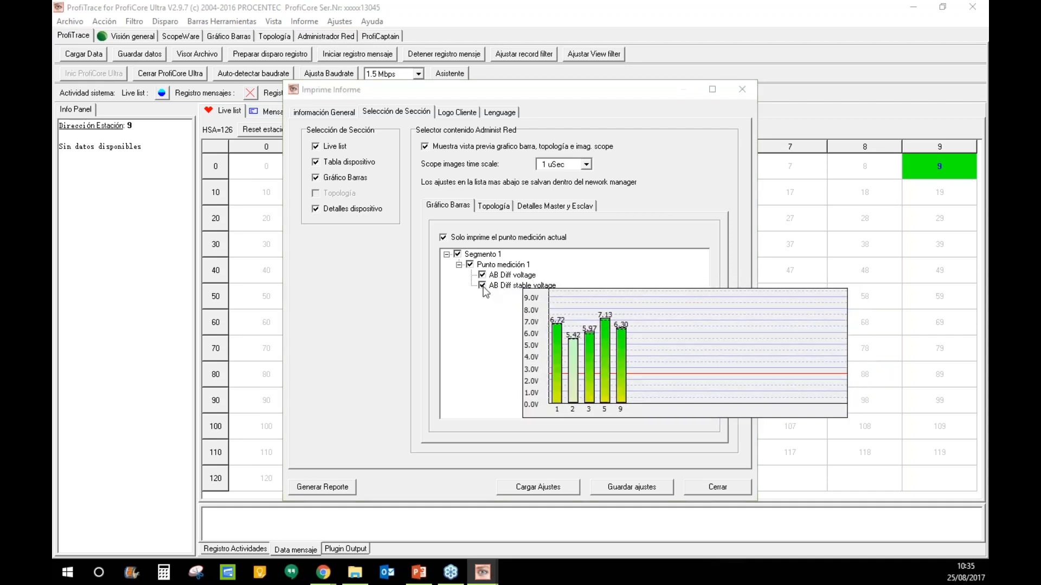
# - In master and slave details, exclude slaves 9 and 5, then include them again
pyautogui.click(491, 207)
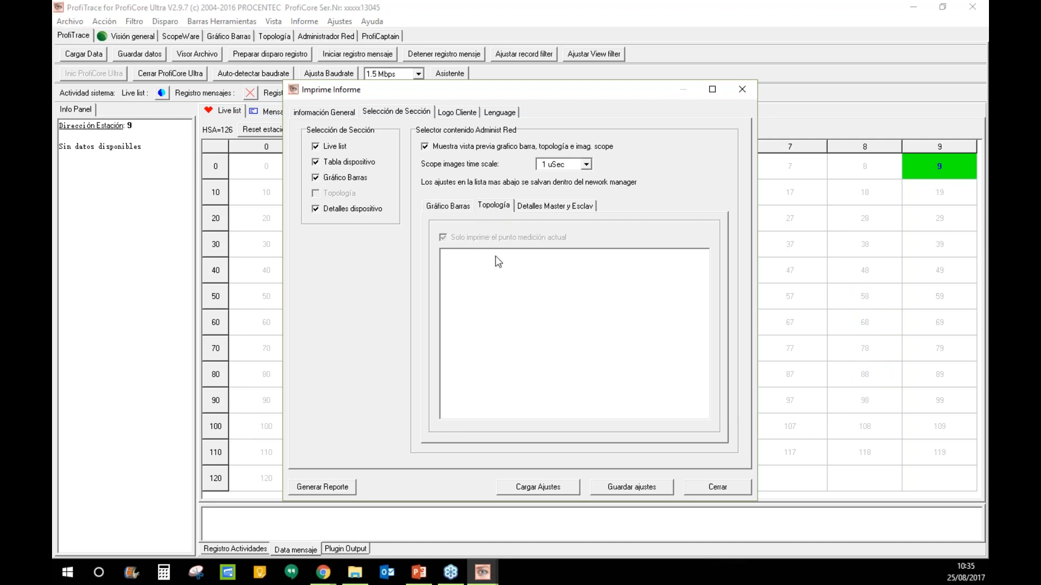
pyautogui.click(545, 209)
pyautogui.click(447, 254)
pyautogui.click(458, 264)
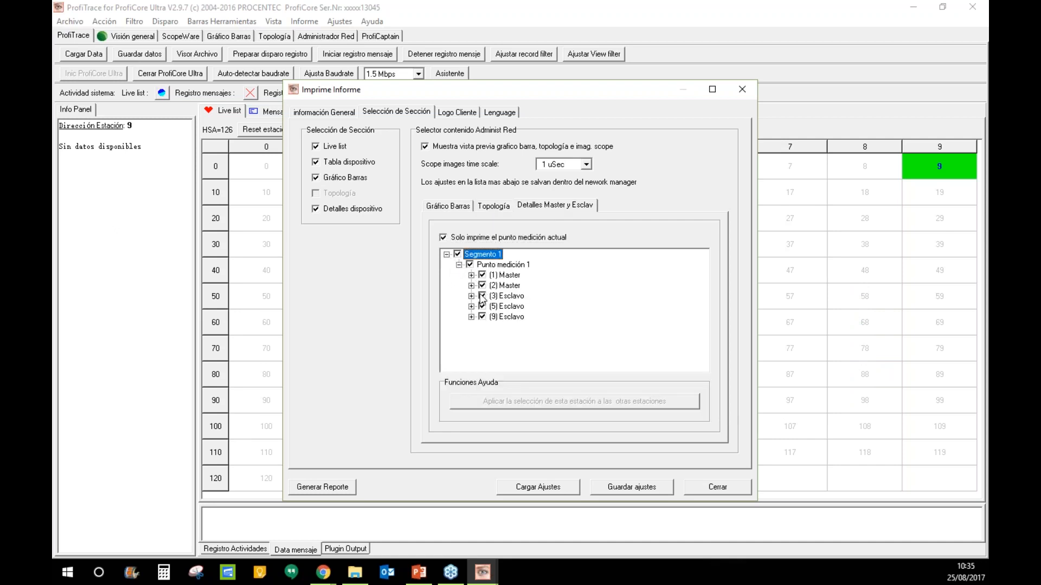
pyautogui.click(483, 317)
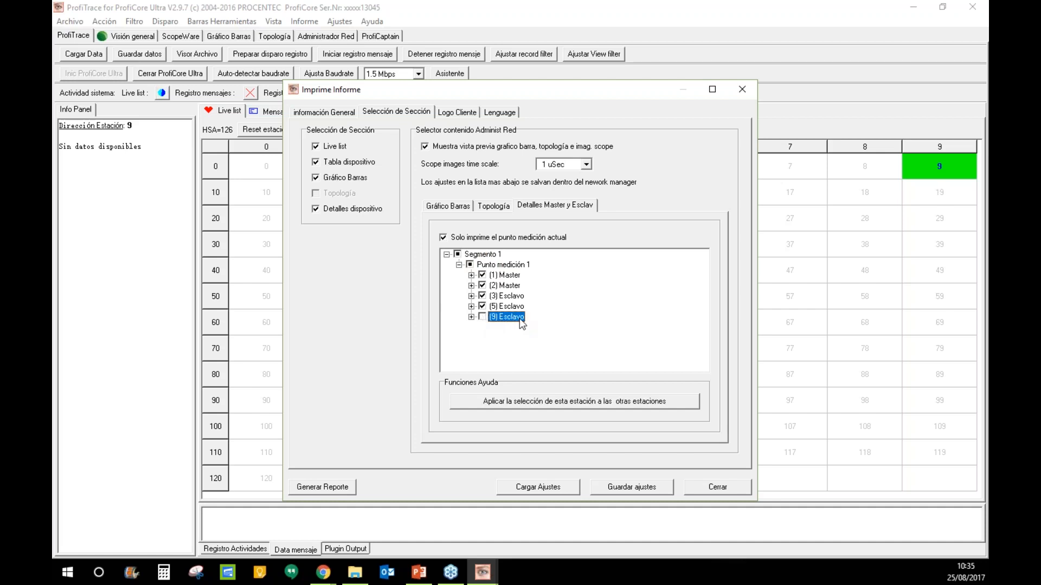
pyautogui.click(482, 306)
pyautogui.click(483, 319)
pyautogui.click(482, 317)
pyautogui.click(482, 307)
# - Load Logo_CW.jpg from the Desktop as the client logo, then return to the general information fields
pyautogui.click(451, 113)
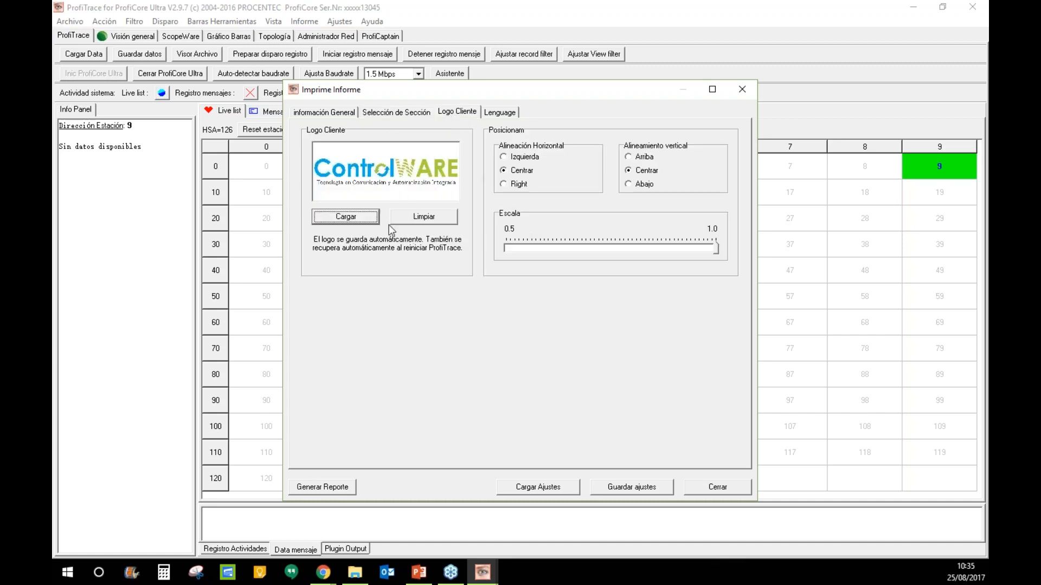
pyautogui.click(372, 219)
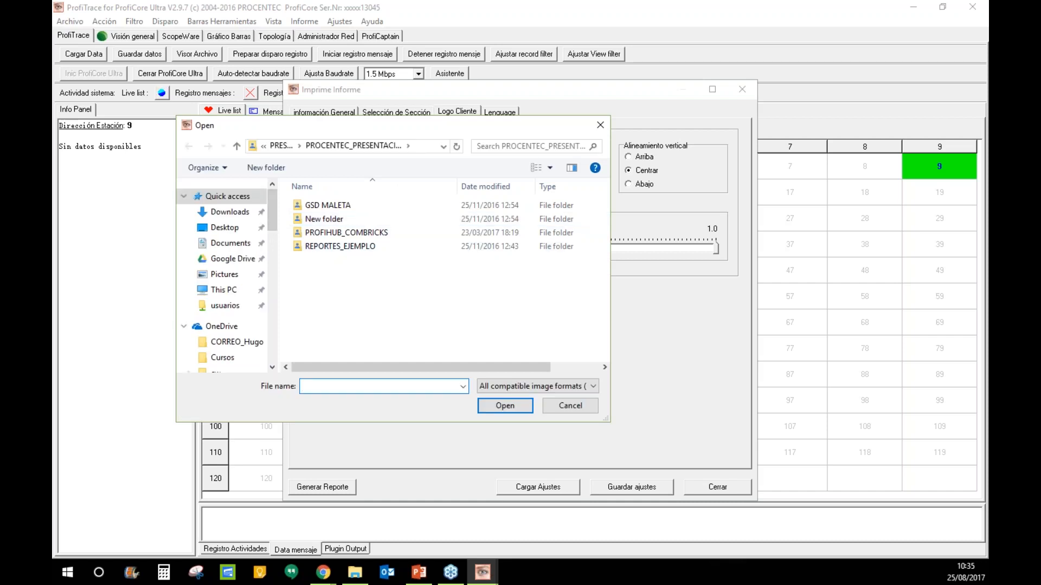
pyautogui.click(224, 228)
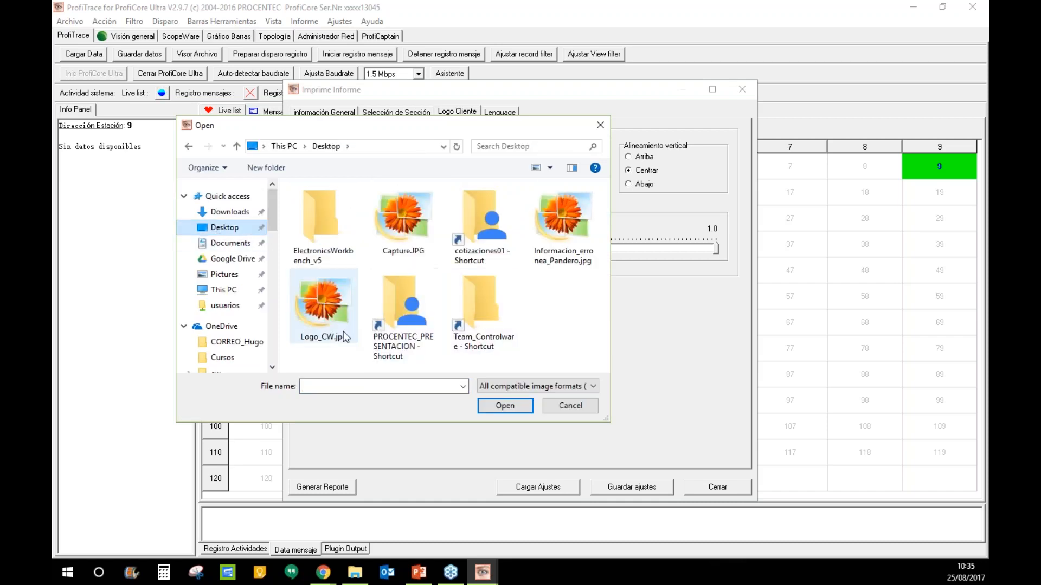
pyautogui.click(549, 386)
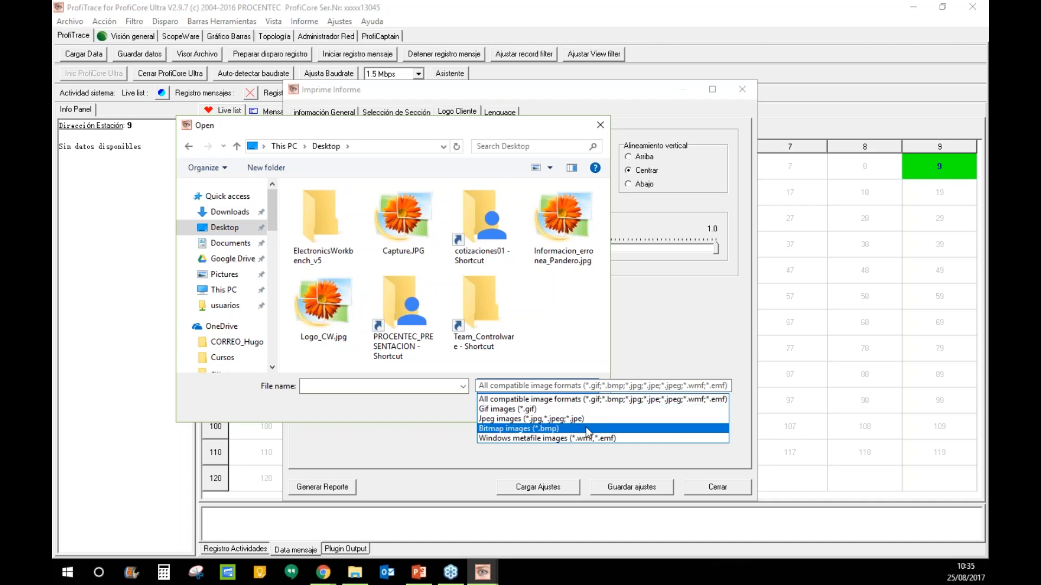
pyautogui.click(562, 340)
pyautogui.doubleClick(320, 319)
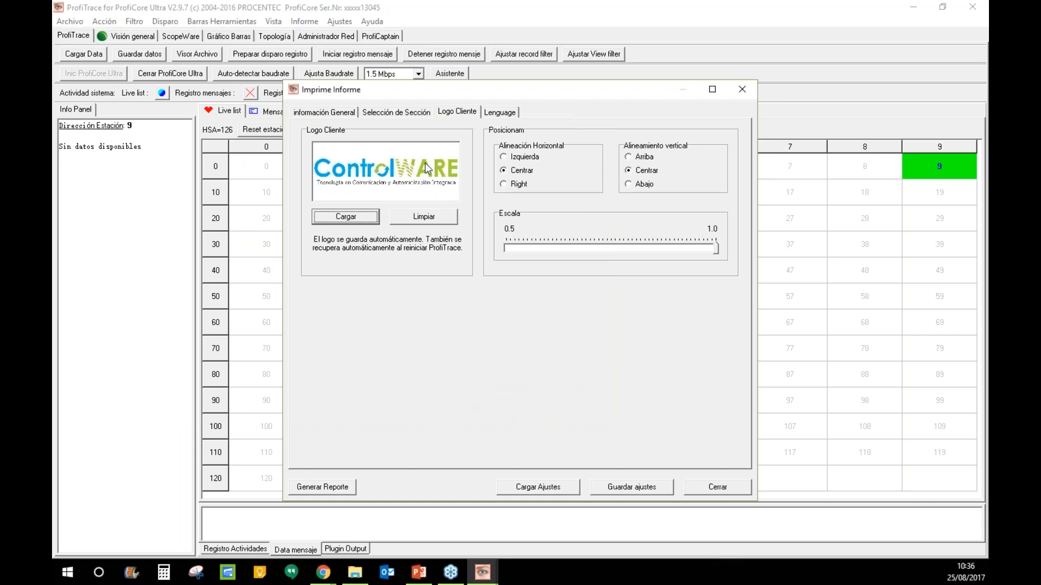
pyautogui.click(335, 113)
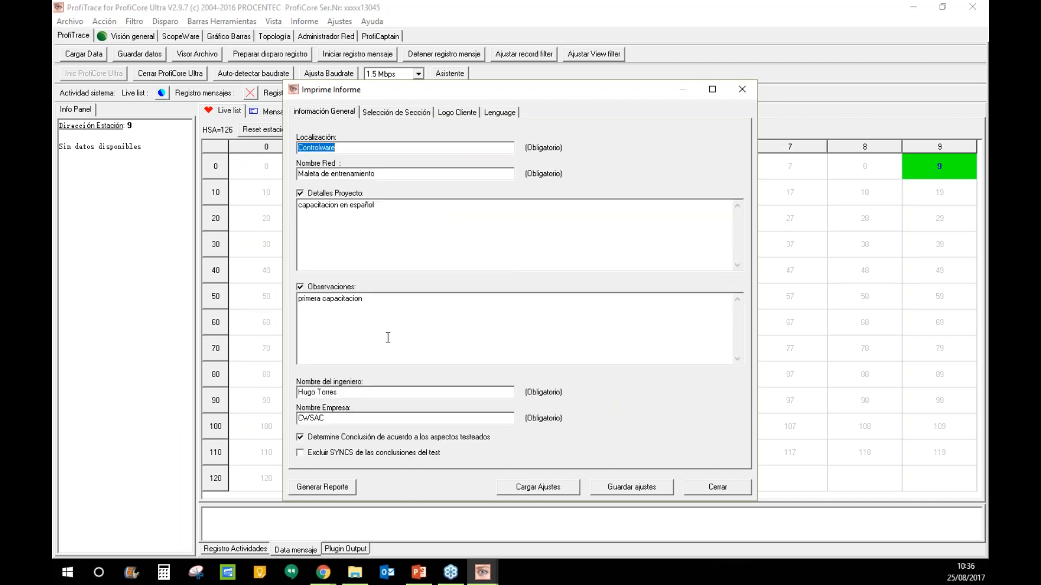
pyautogui.click(471, 171)
# - Generate the report and browse pages 1–2 in the preview at 142% zoom
pyautogui.click(334, 487)
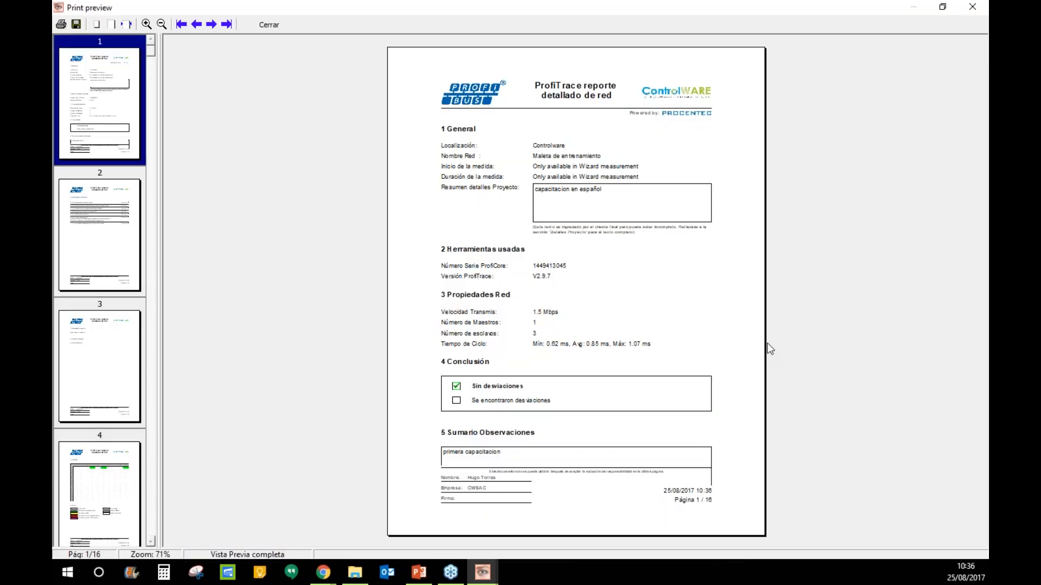
pyautogui.click(101, 220)
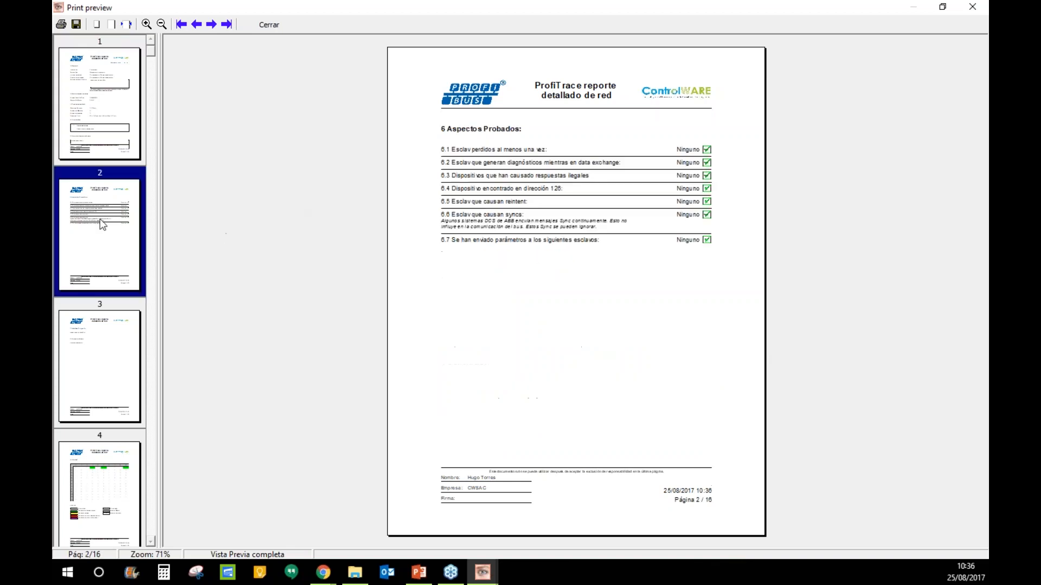
pyautogui.click(116, 137)
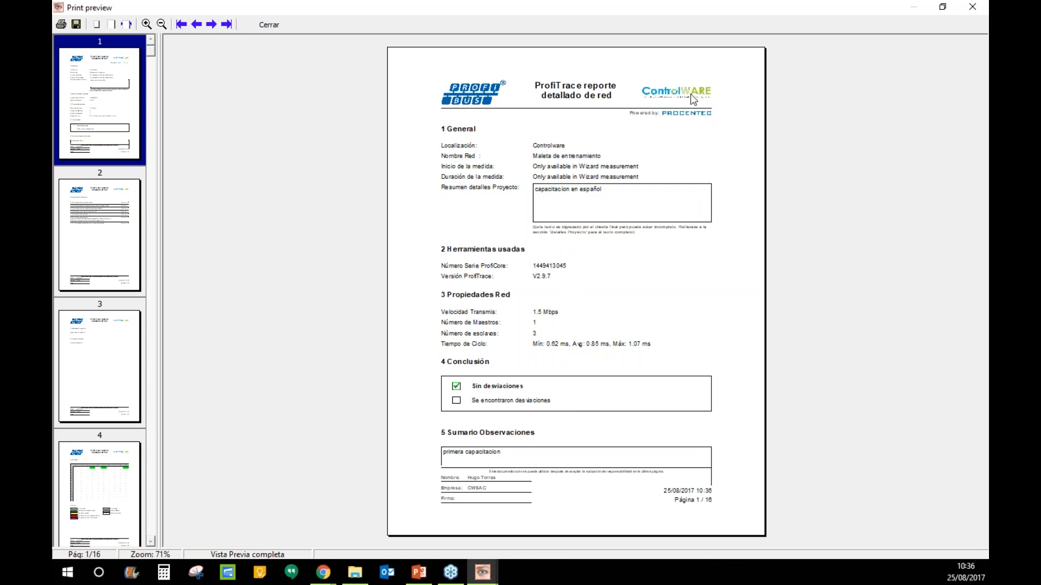
pyautogui.click(87, 238)
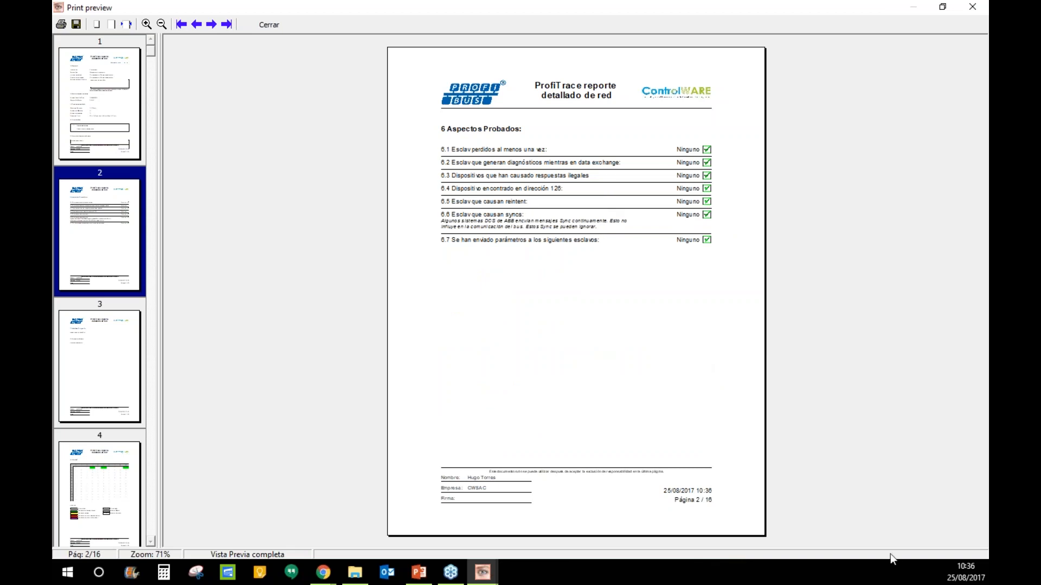
pyautogui.click(146, 24)
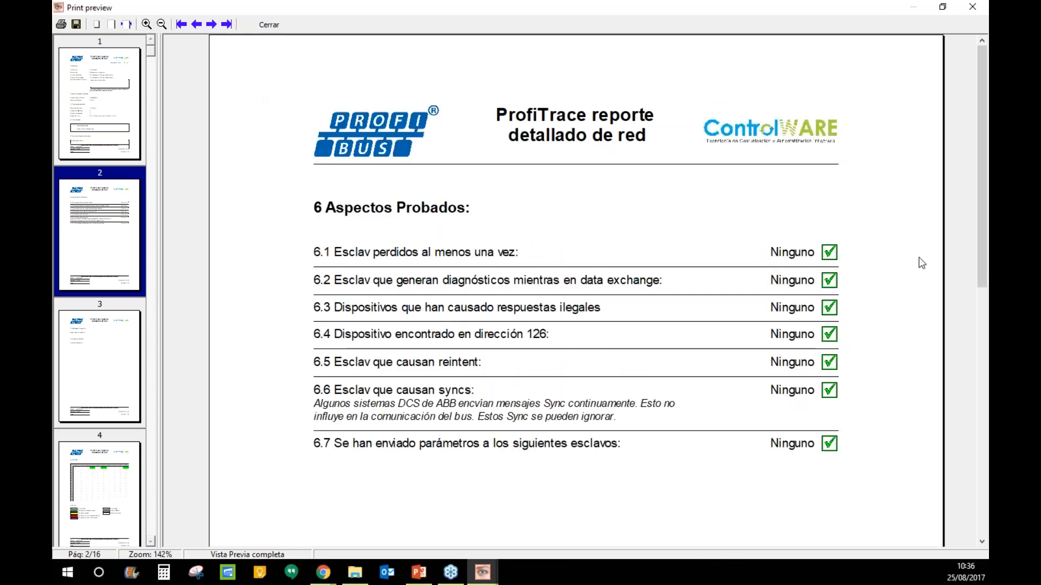
pyautogui.moveTo(982, 221); pyautogui.dragTo(985, 483)
# - Move to pages 3 and 4 and scroll through the live list grid and legend
pyautogui.click(99, 374)
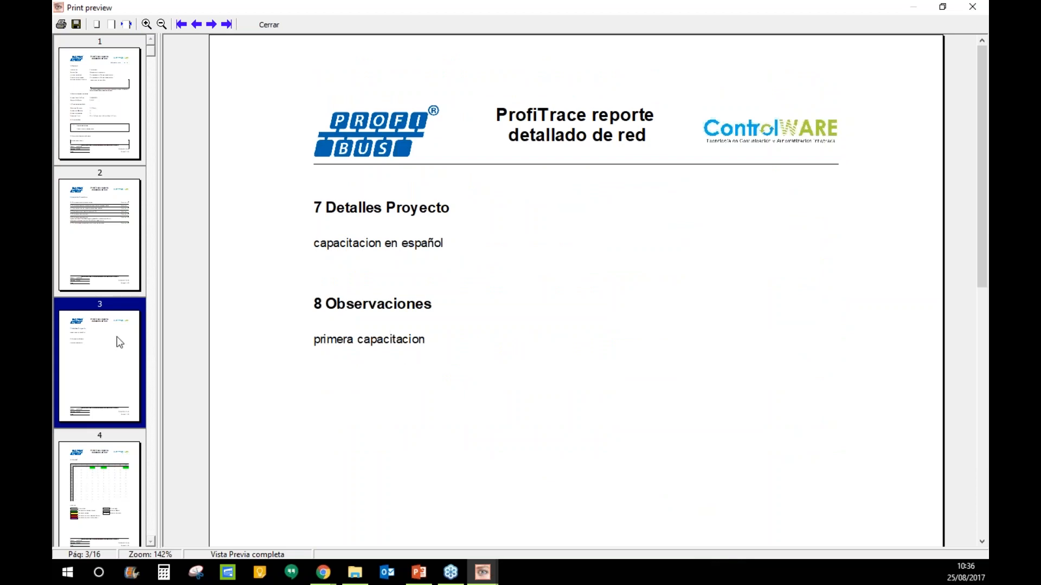
pyautogui.click(130, 477)
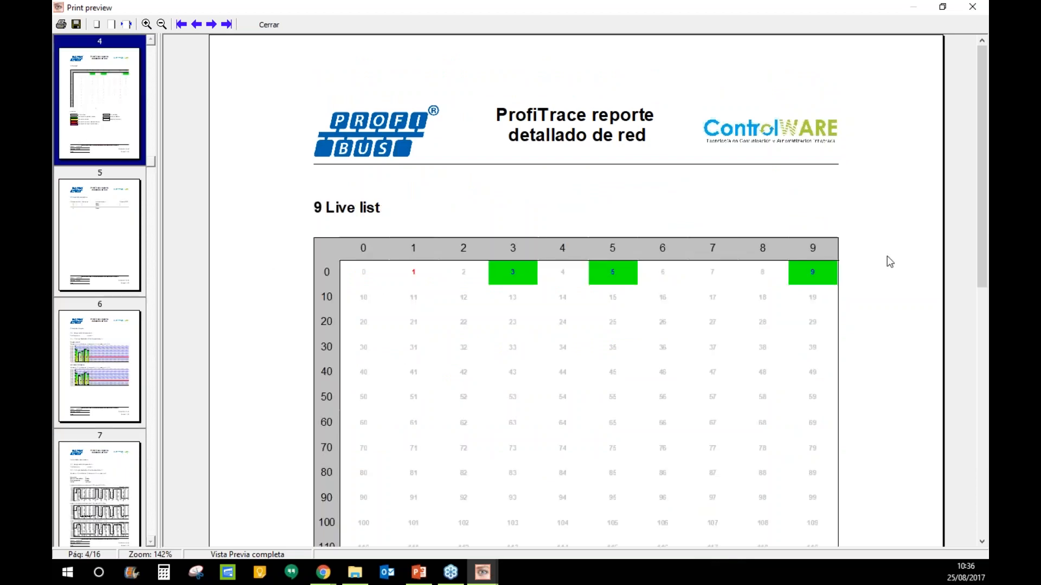
pyautogui.moveTo(981, 226); pyautogui.dragTo(973, 274)
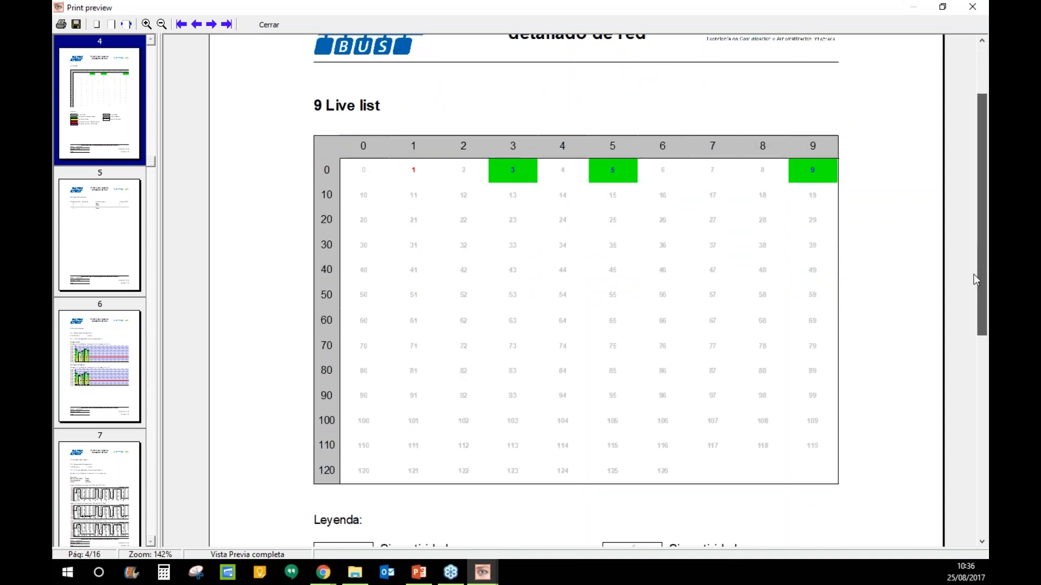
pyautogui.moveTo(972, 278); pyautogui.dragTo(974, 351)
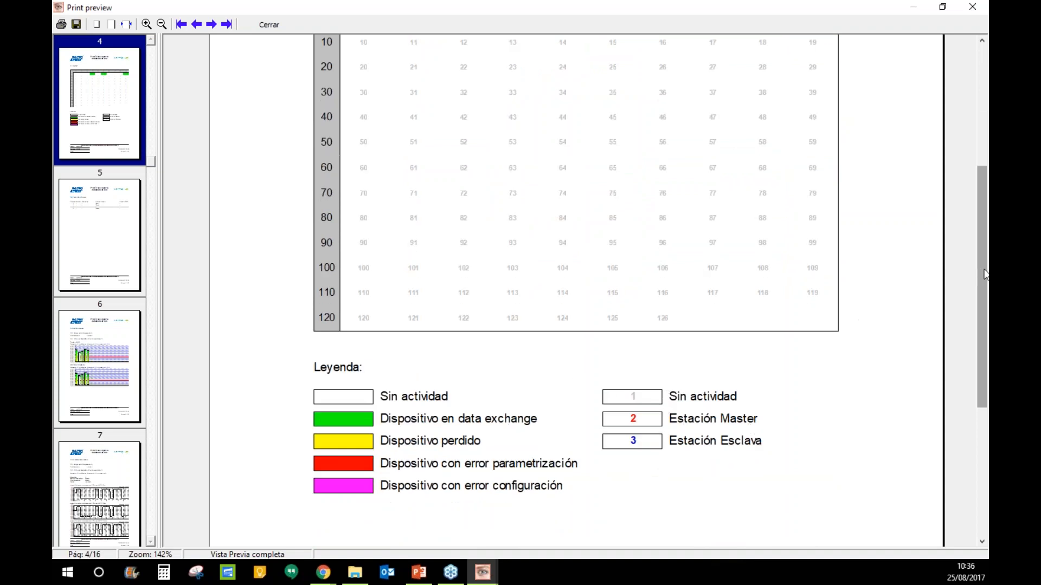
pyautogui.scroll(3, 648, 174)
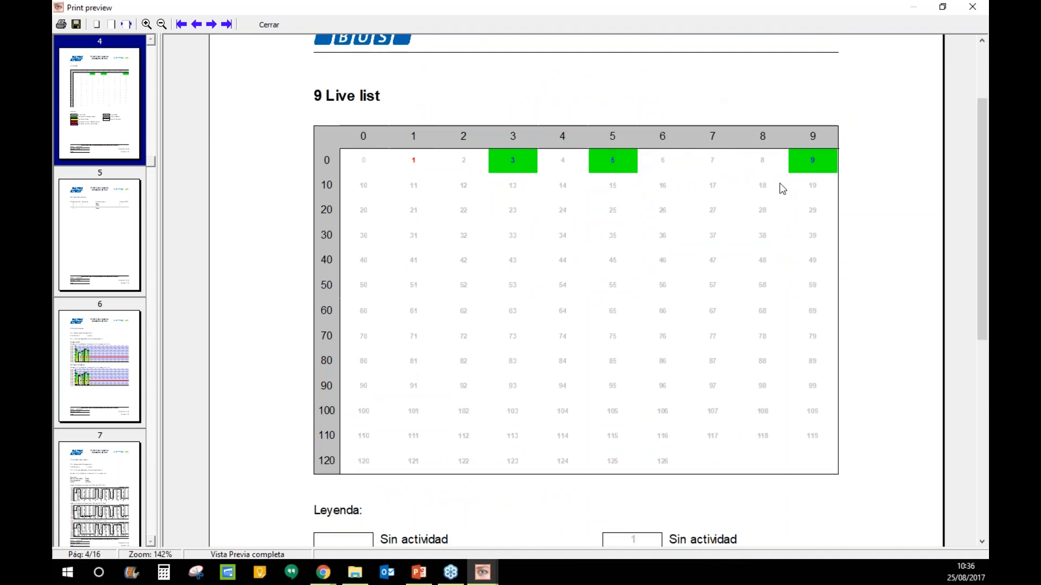
pyautogui.moveTo(982, 212); pyautogui.dragTo(984, 323)
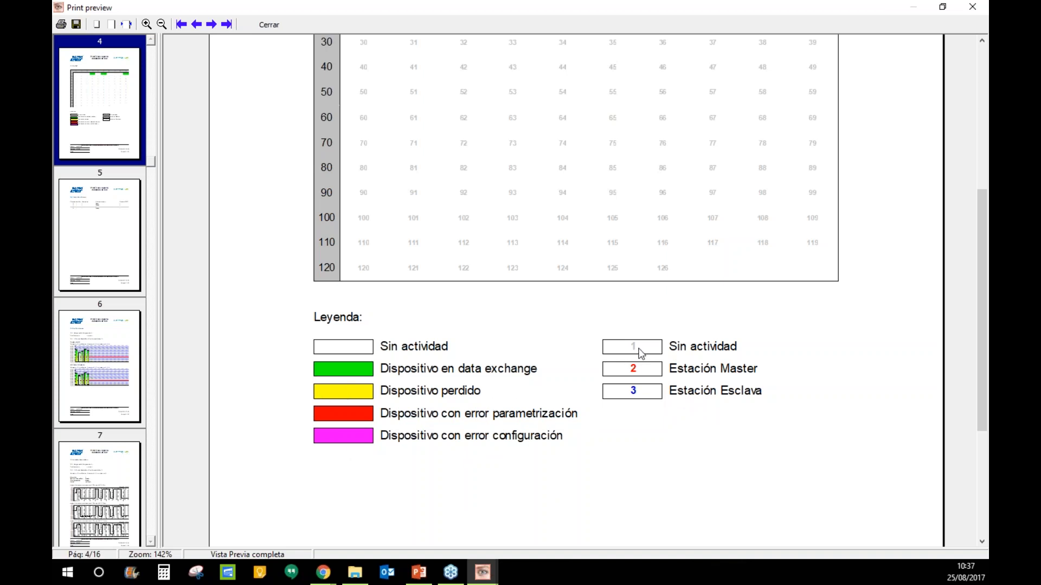
# - Scroll through the bar charts on page 6 of the report
pyautogui.click(108, 368)
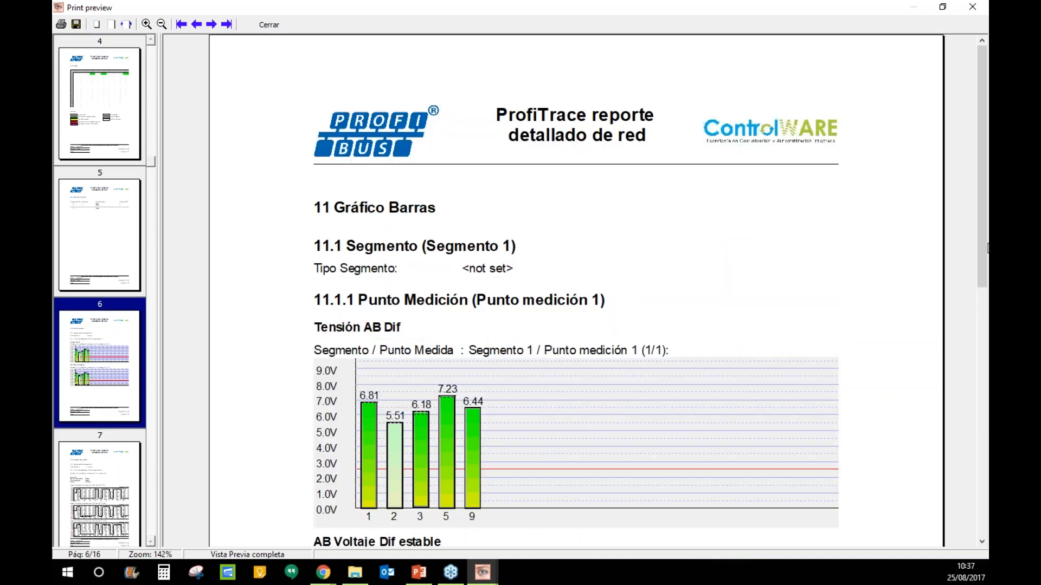
pyautogui.moveTo(988, 249); pyautogui.dragTo(955, 336)
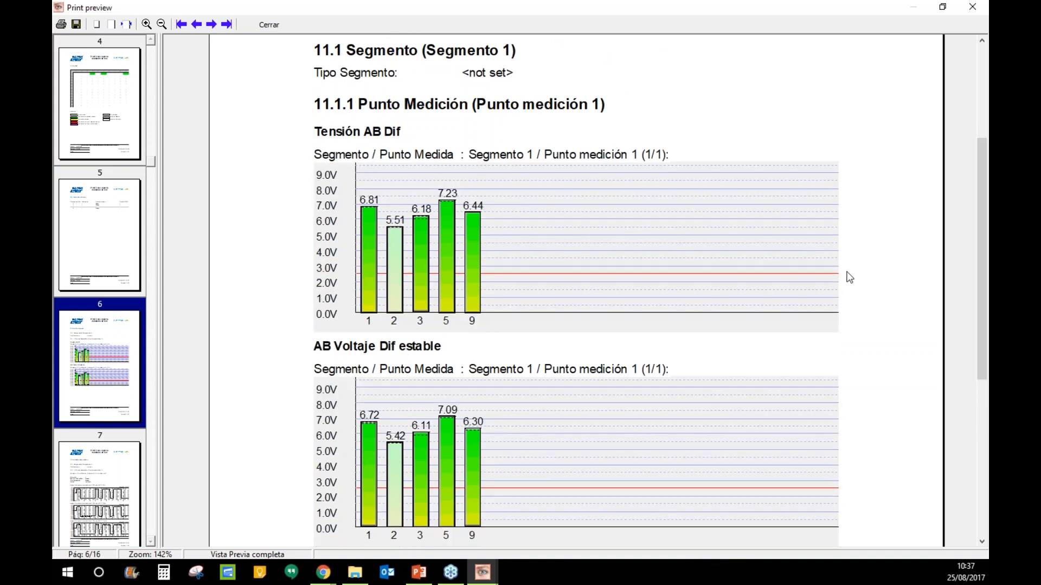
pyautogui.moveTo(980, 234); pyautogui.dragTo(981, 331)
pyautogui.scroll(-5, 979, 325)
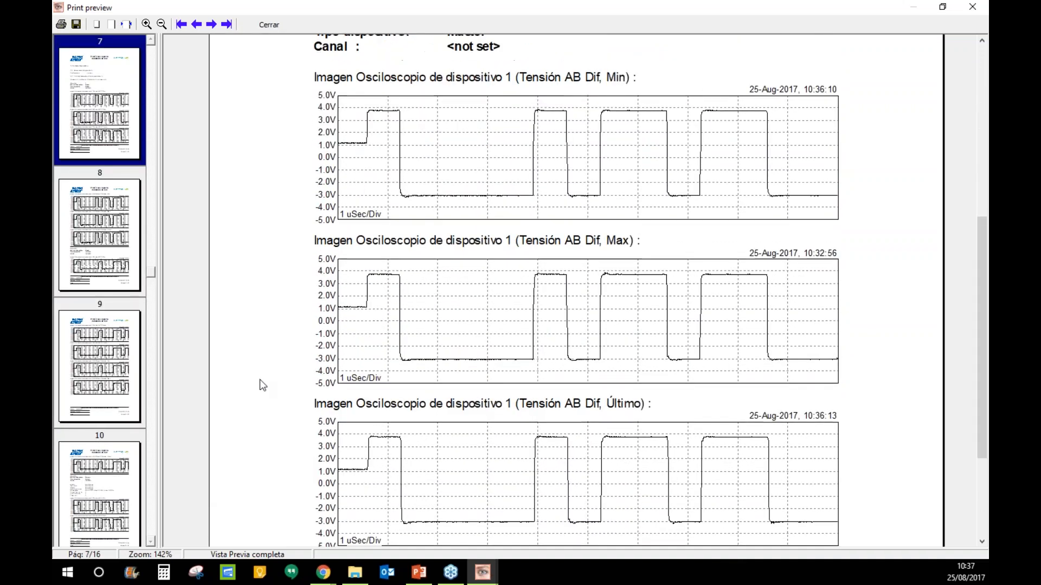
# - Review the device detail and oscilloscope pages 12–14, then start saving the report as PDF
pyautogui.click(150, 542)
pyautogui.click(121, 509)
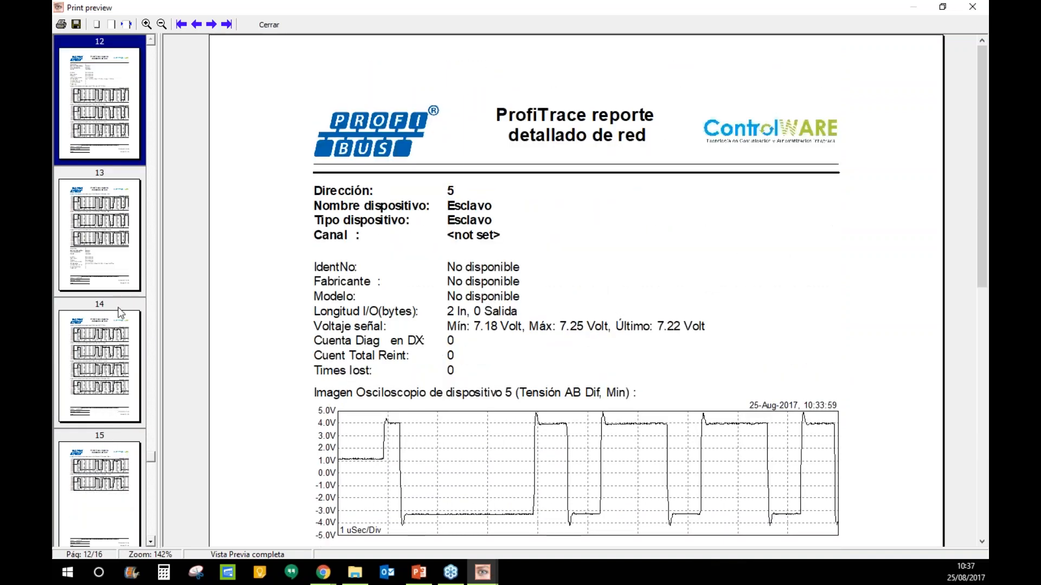
pyautogui.click(116, 255)
pyautogui.moveTo(985, 227); pyautogui.dragTo(918, 427)
pyautogui.click(81, 388)
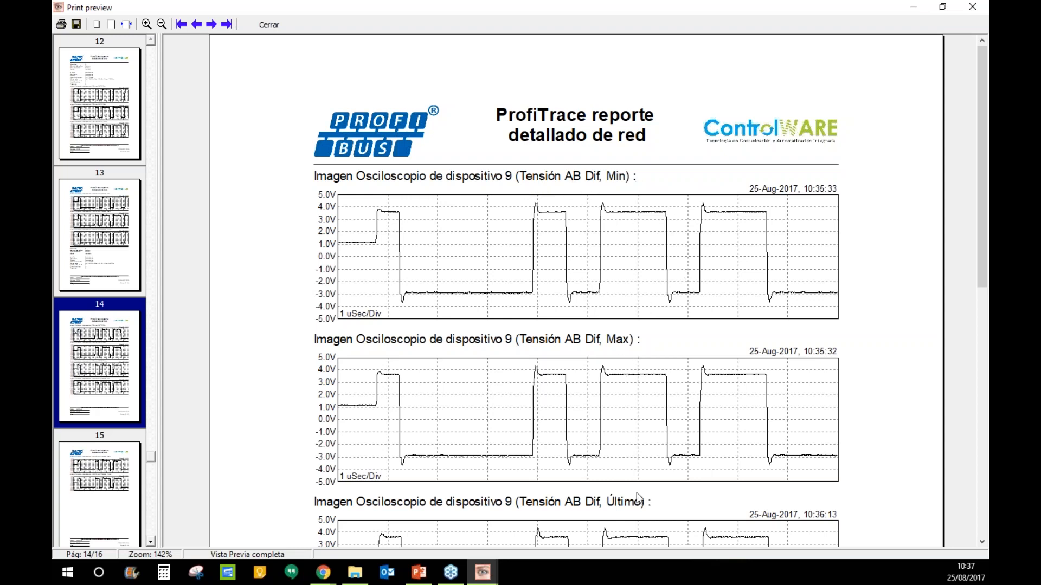
pyautogui.moveTo(982, 176); pyautogui.dragTo(982, 259)
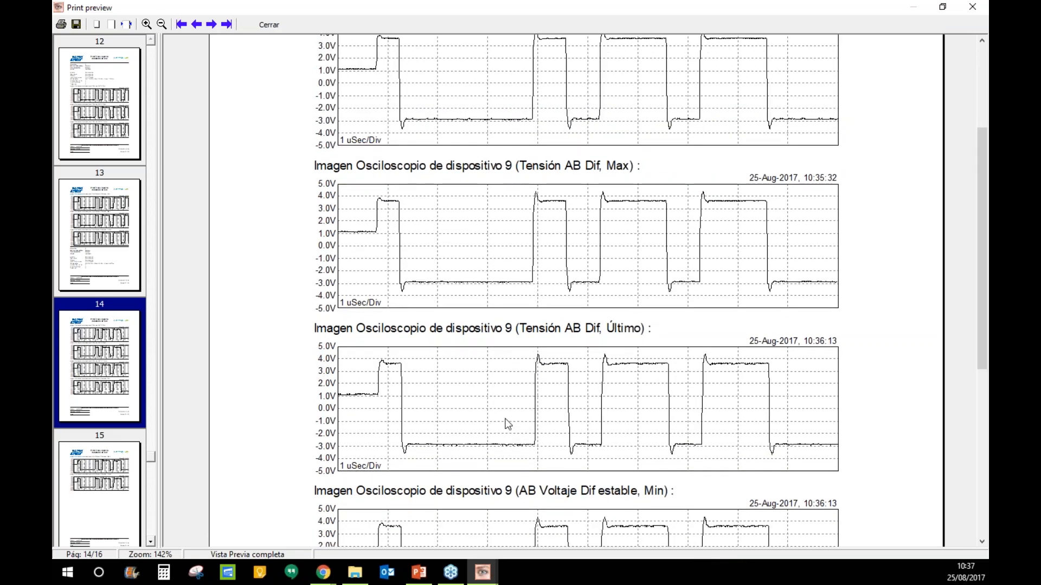
pyautogui.moveTo(980, 247); pyautogui.dragTo(980, 151)
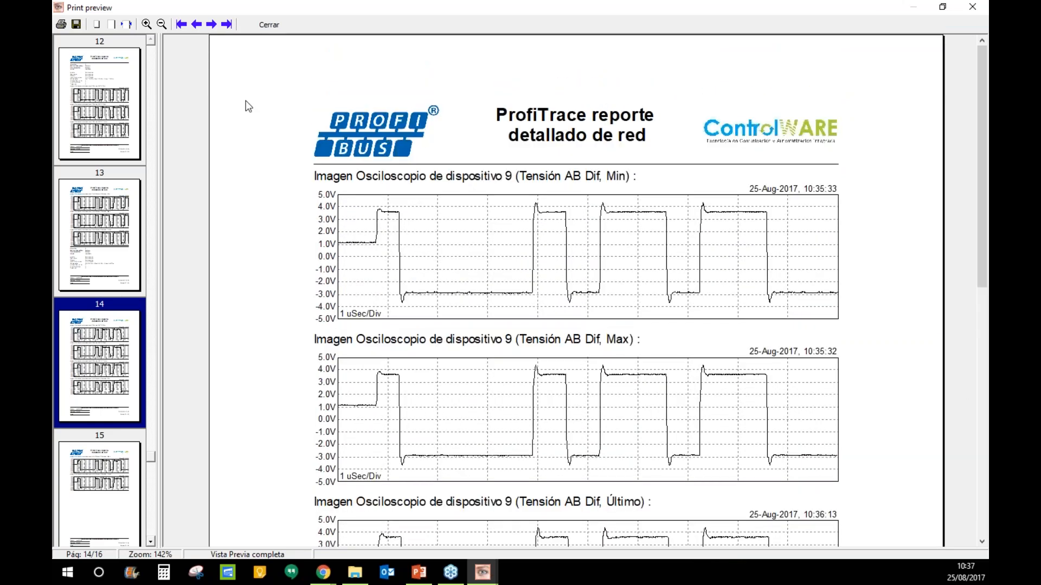
pyautogui.click(77, 26)
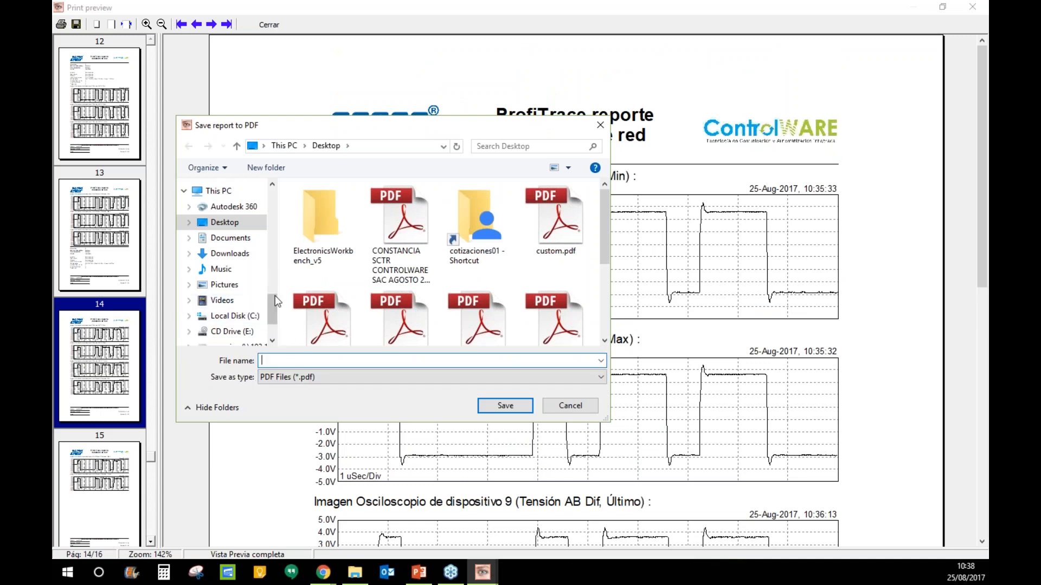
# - Cancel the PDF save and scroll through the final oscilloscope pages up to page 16
pyautogui.moveTo(273, 306); pyautogui.dragTo(283, 205)
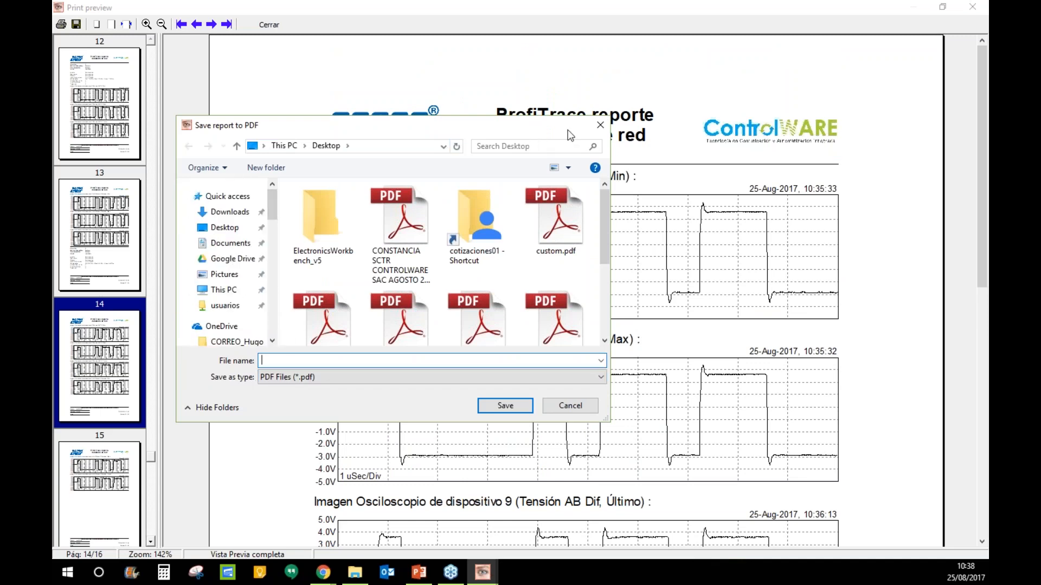
pyautogui.click(600, 125)
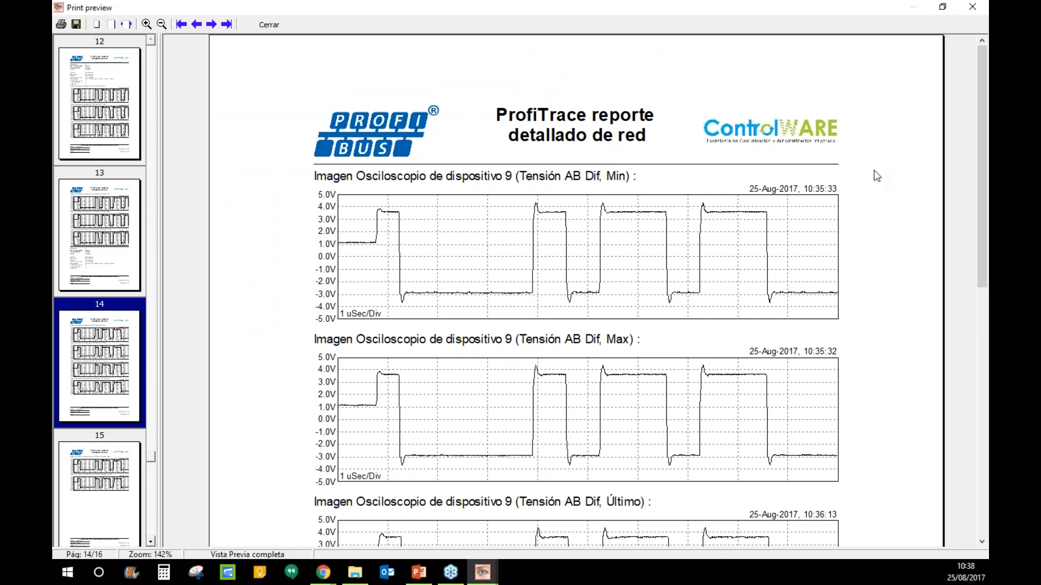
pyautogui.moveTo(985, 201)
pyautogui.mouseDown()
pyautogui.moveTo(984, 448)
pyautogui.moveTo(984, 205)
pyautogui.mouseUp()
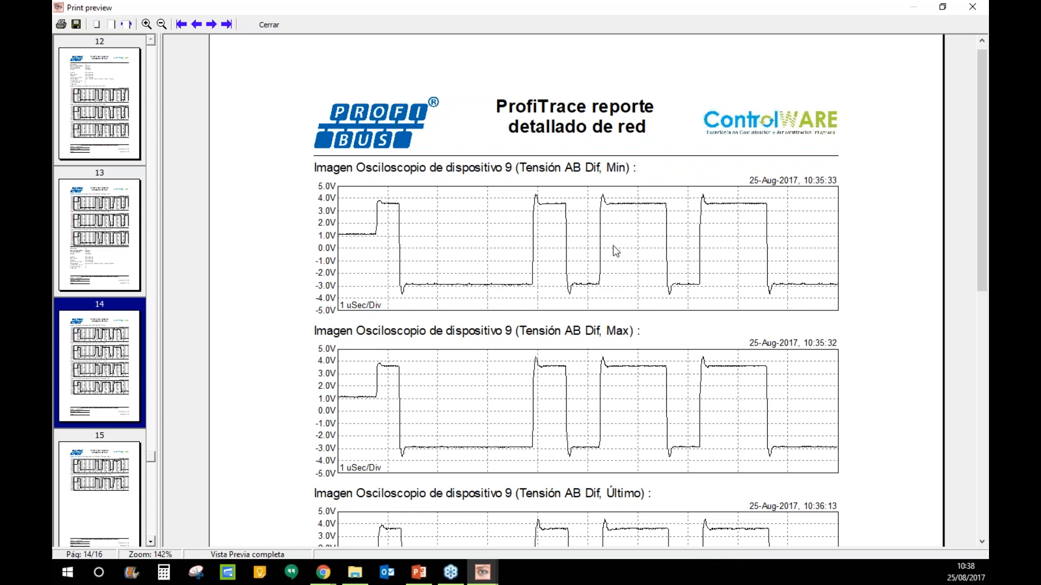
pyautogui.scroll(-5, 781, 287)
pyautogui.scroll(5, 783, 288)
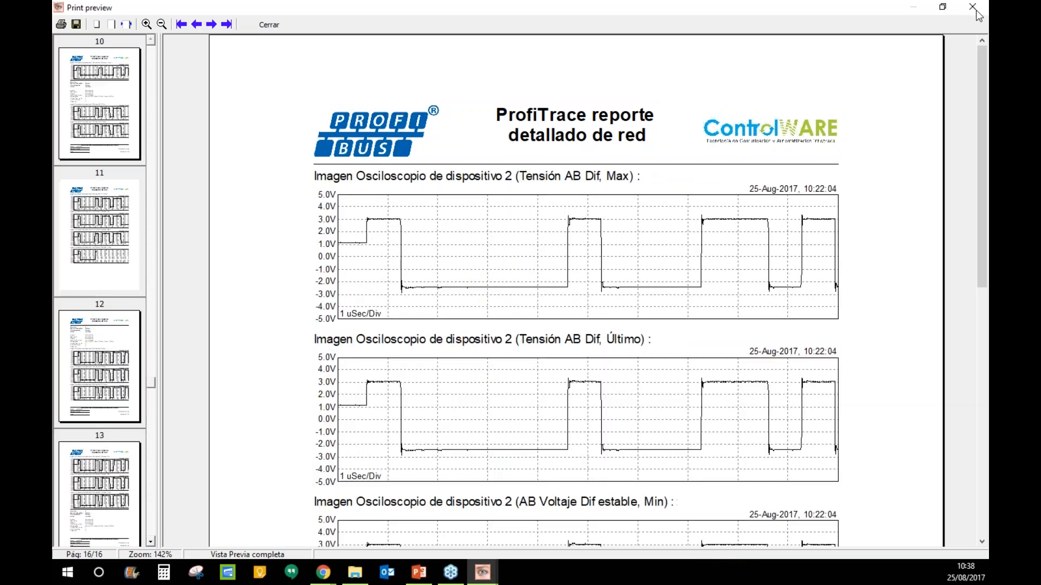
# - Close the Print preview and Imprime Informe dialog to reveal the live list, then return to PowerPoint
pyautogui.click(972, 6)
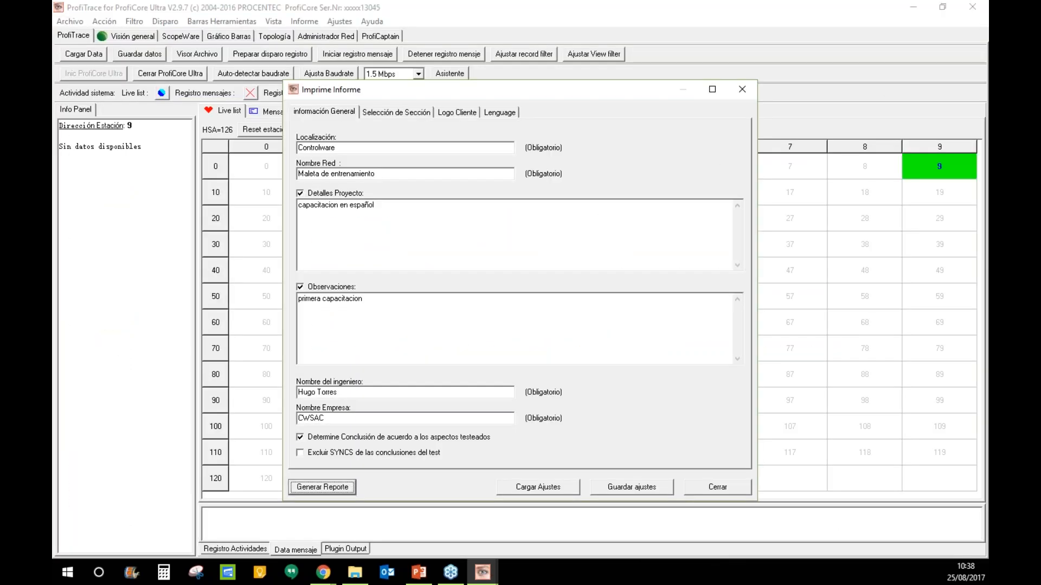
pyautogui.click(742, 89)
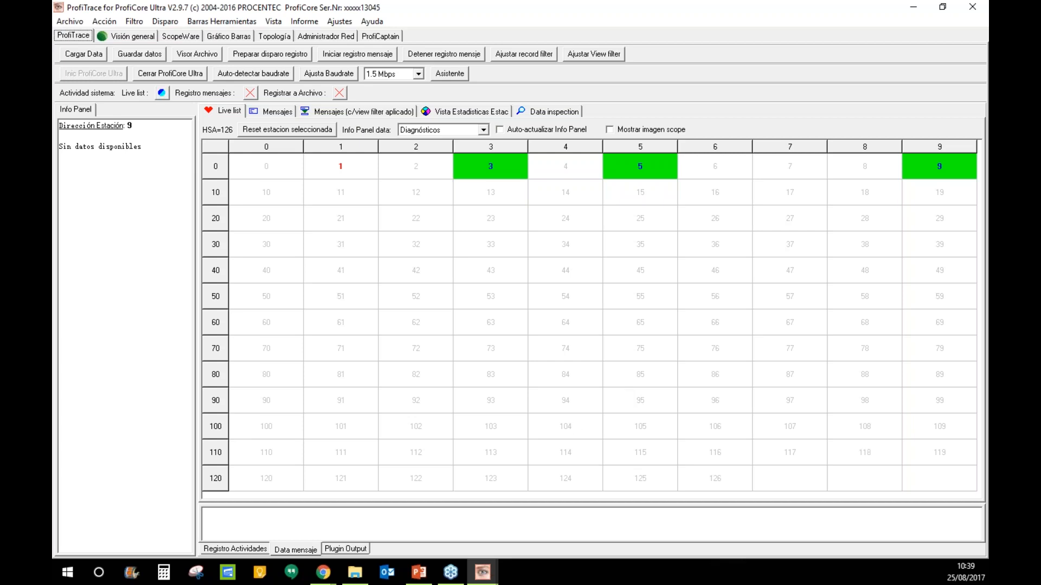
pyautogui.hotkey('alt', 'Tab')
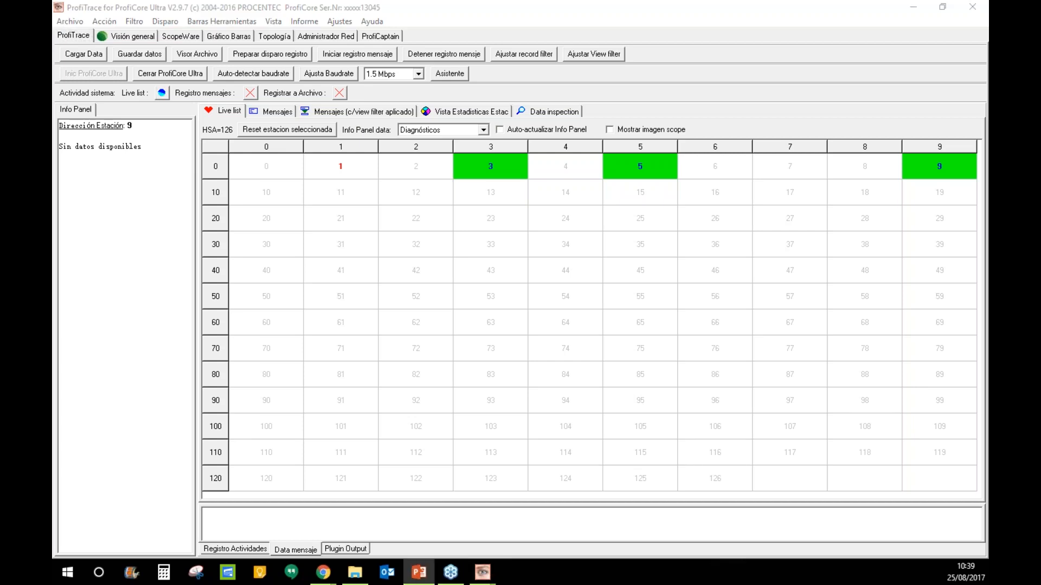
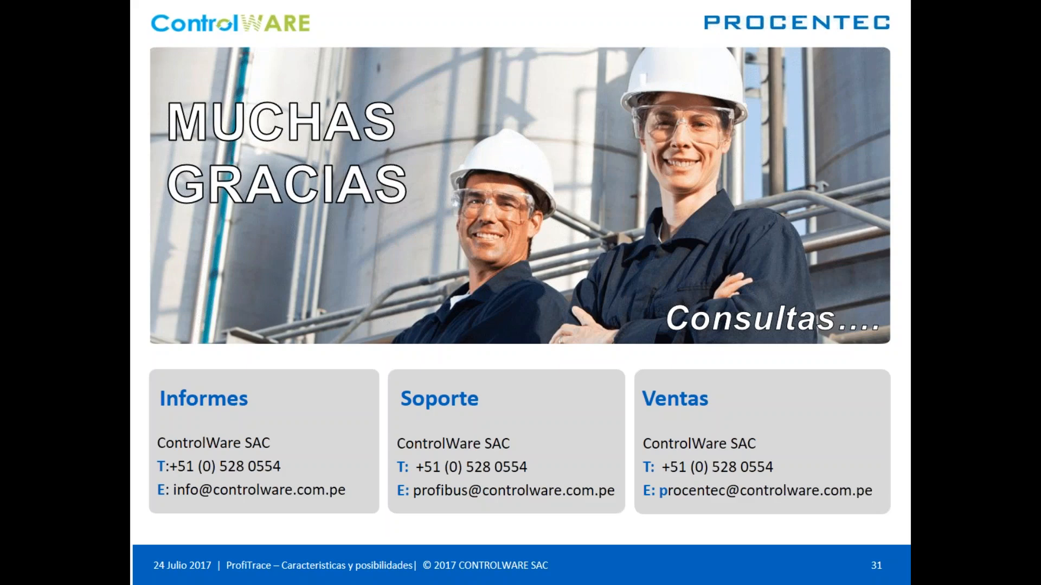
# - Exit the PowerPoint thank-you slide show to reveal the ProfiTrace live list
pyautogui.press('Escape')
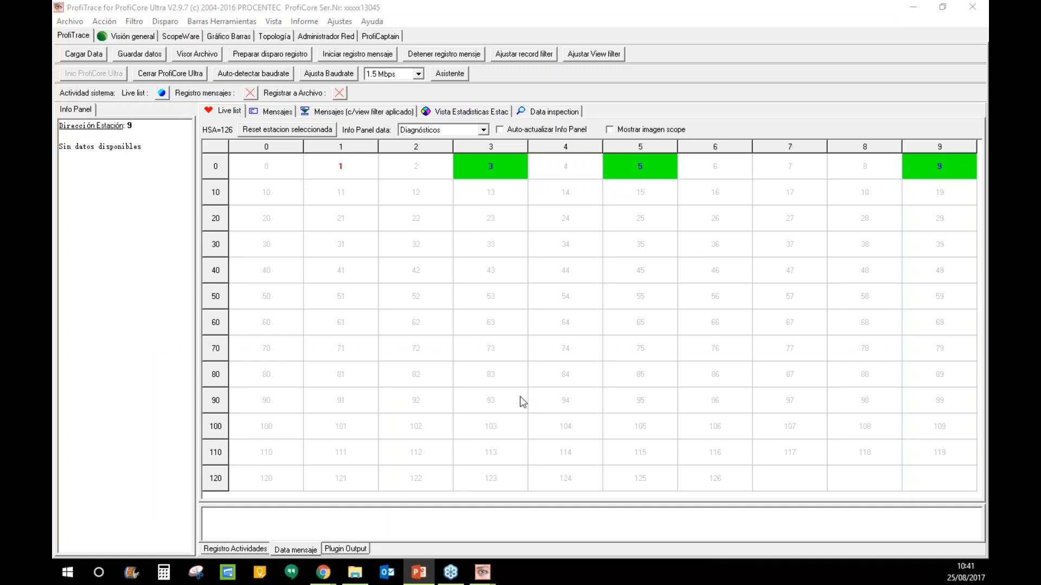
# - Open the ProfiCaptain network page and show the Módulos list of TB20 slave 3
pyautogui.click(371, 37)
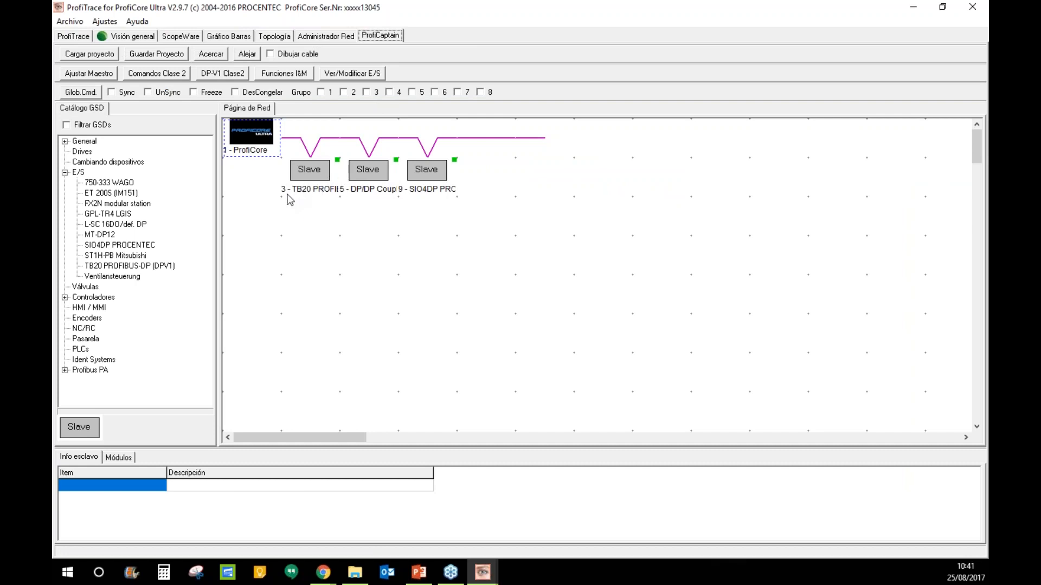
pyautogui.click(308, 174)
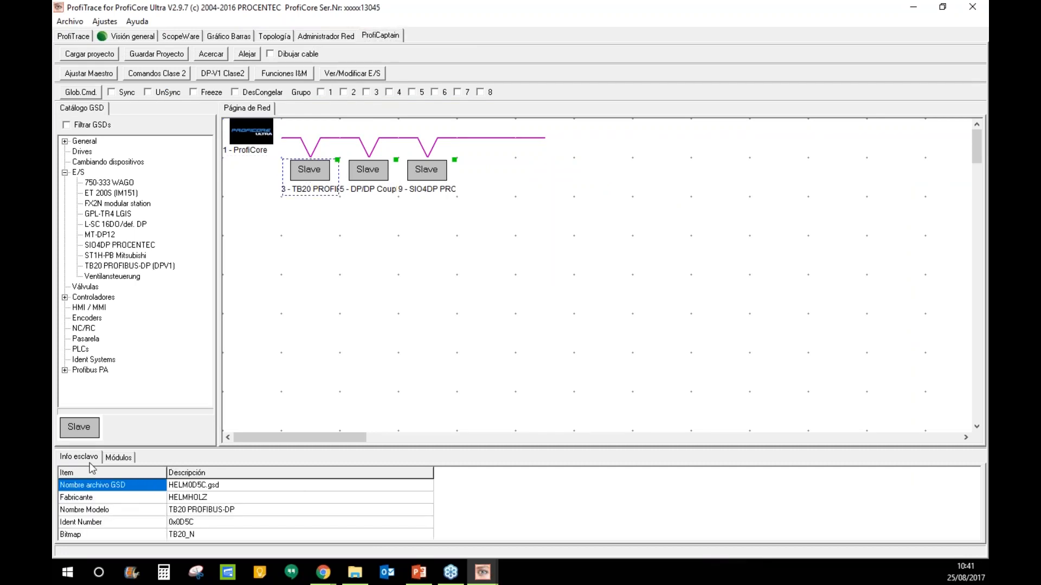
pyautogui.click(116, 456)
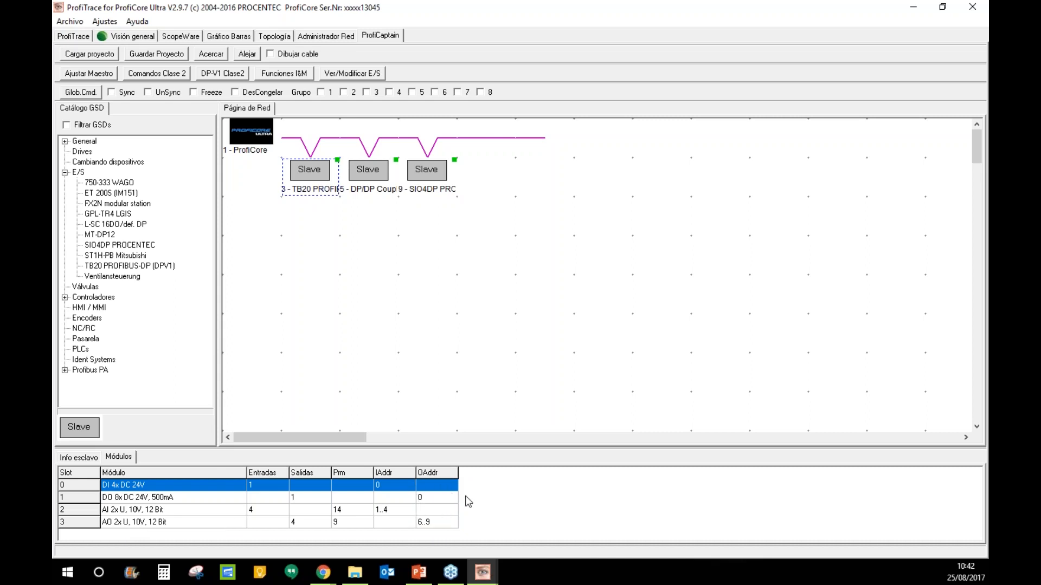
# - Inspect the DO 8x, AO 2x, DI 4x and AI 2x modules, then reselect slave 3
pyautogui.click(428, 499)
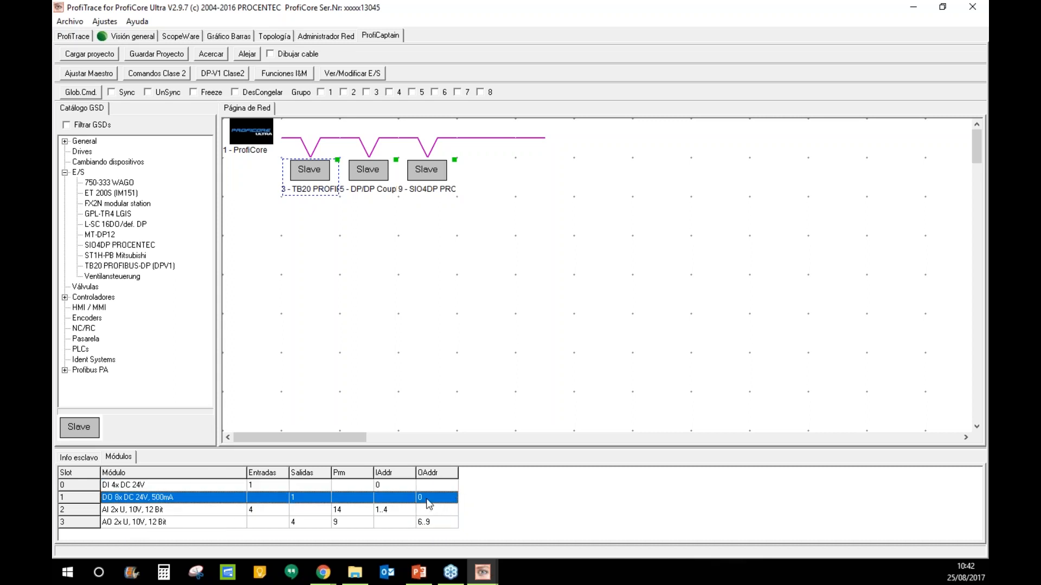
pyautogui.click(431, 525)
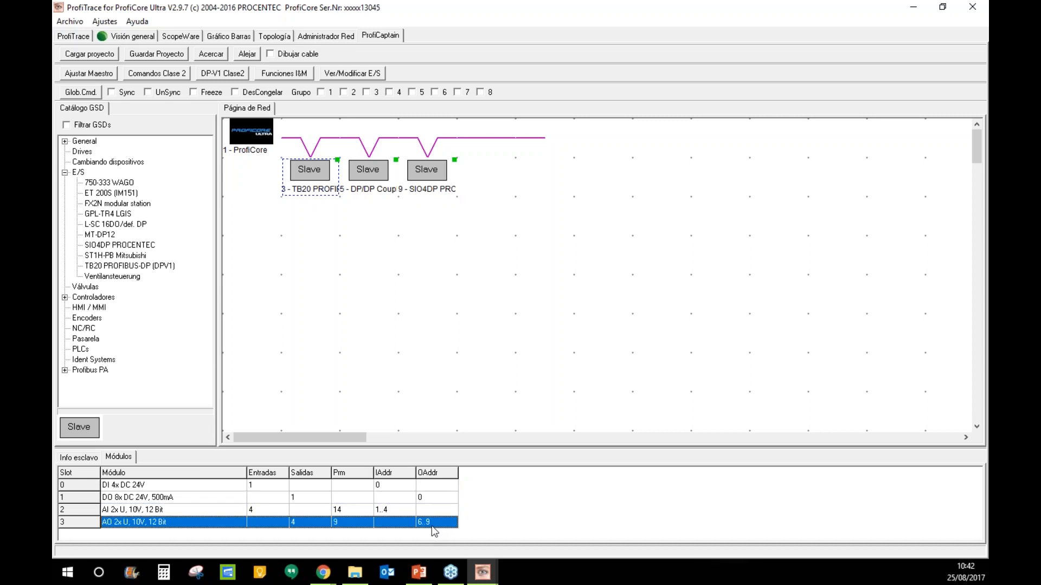
pyautogui.click(385, 489)
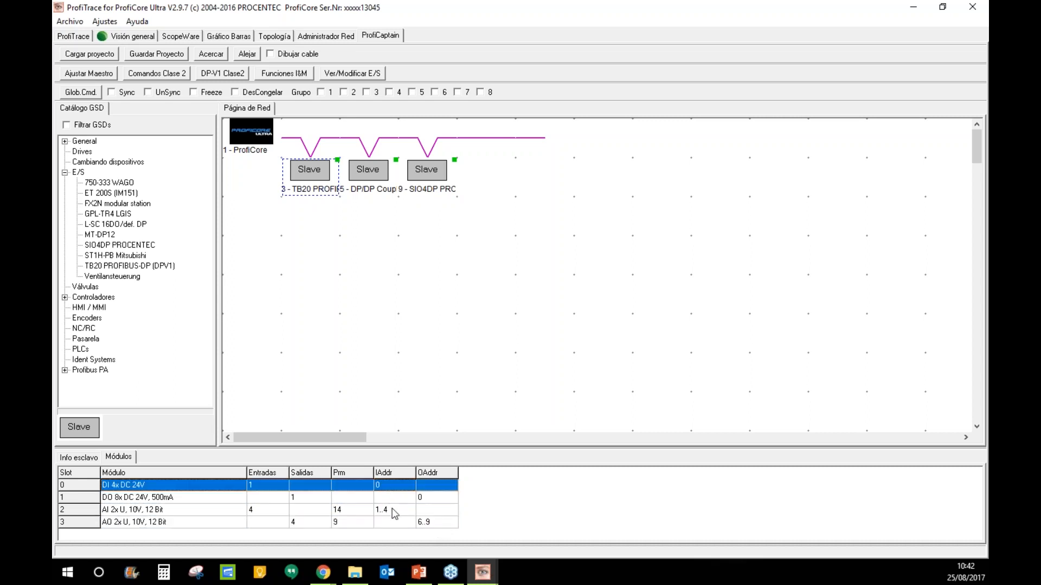
pyautogui.click(393, 511)
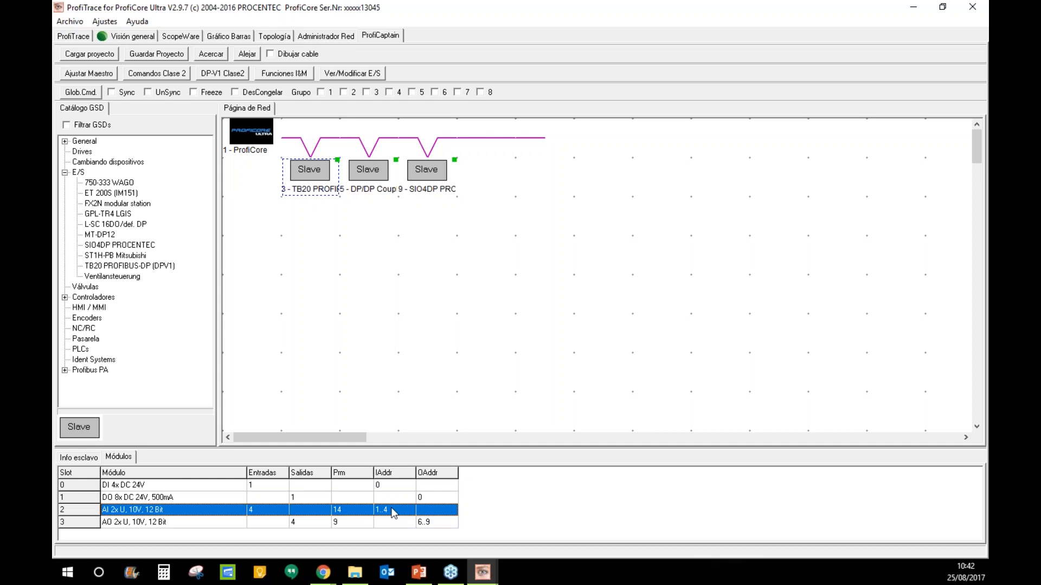
pyautogui.click(362, 312)
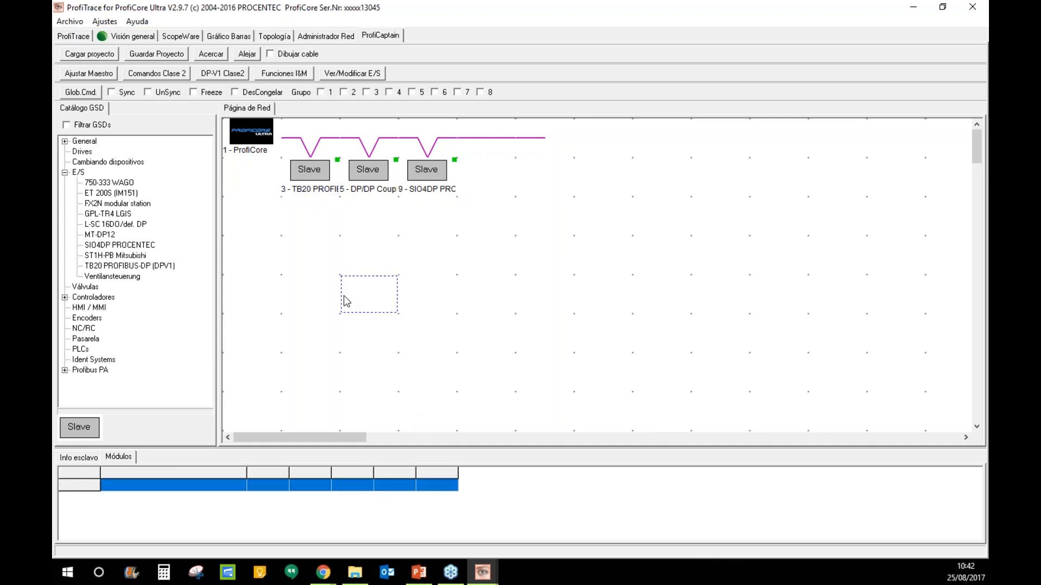
pyautogui.click(296, 179)
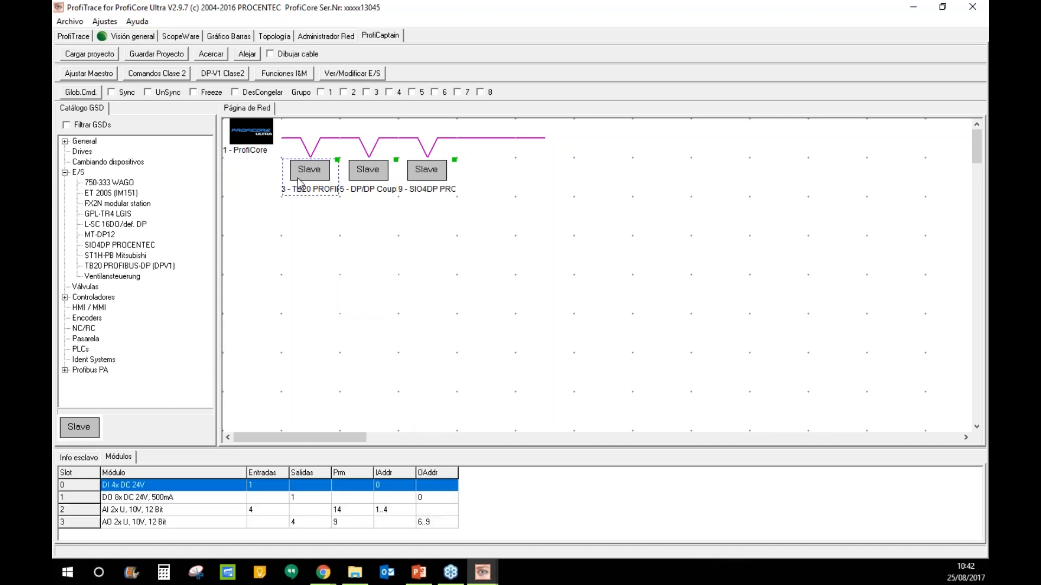
# - Open Ver/Modificar E/S and add output byte 1 to the inspection list
pyautogui.click(371, 77)
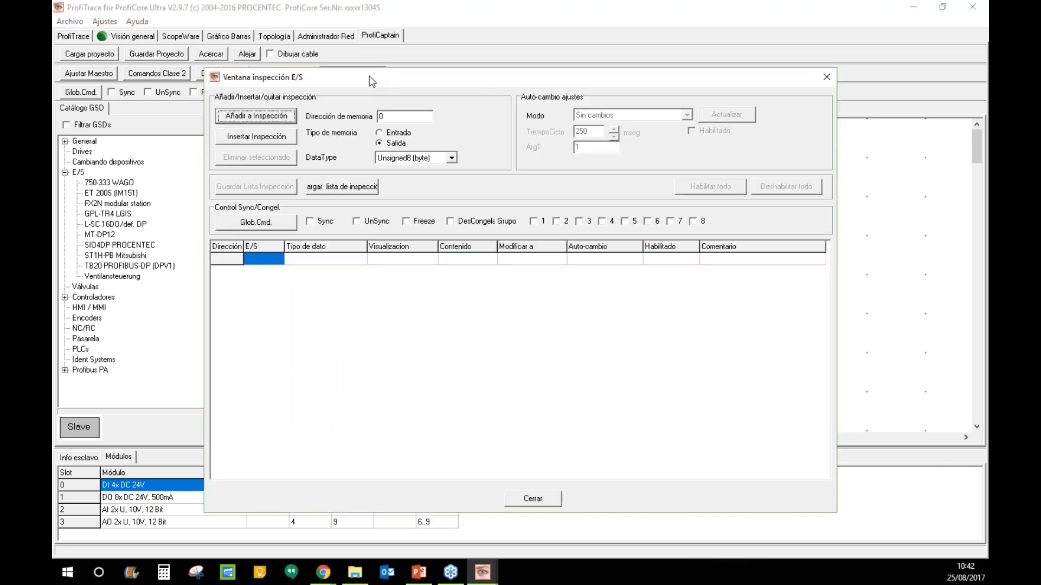
pyautogui.moveTo(370, 76); pyautogui.dragTo(467, 21)
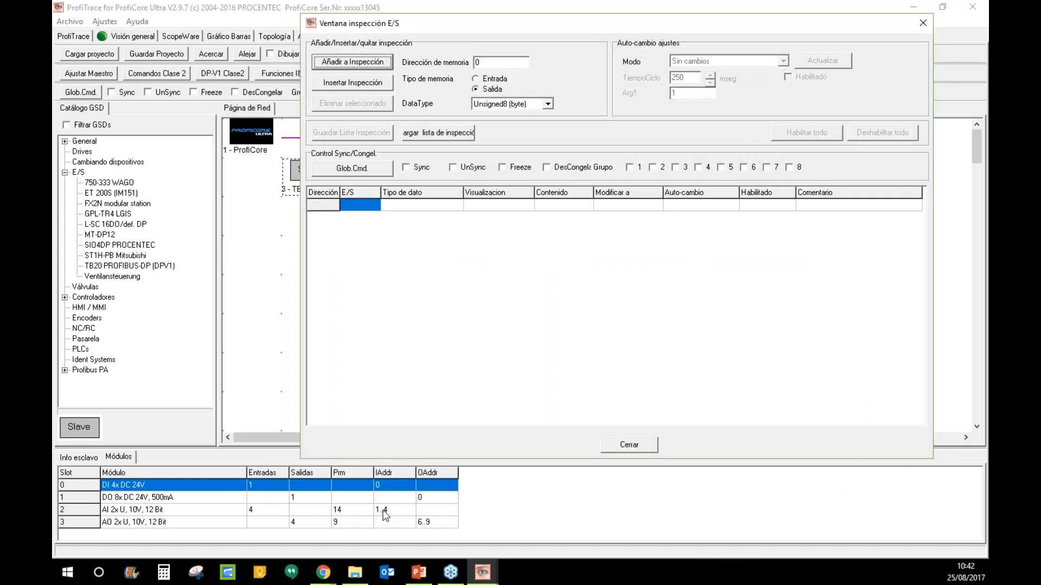
pyautogui.doubleClick(478, 63)
pyautogui.write('1')
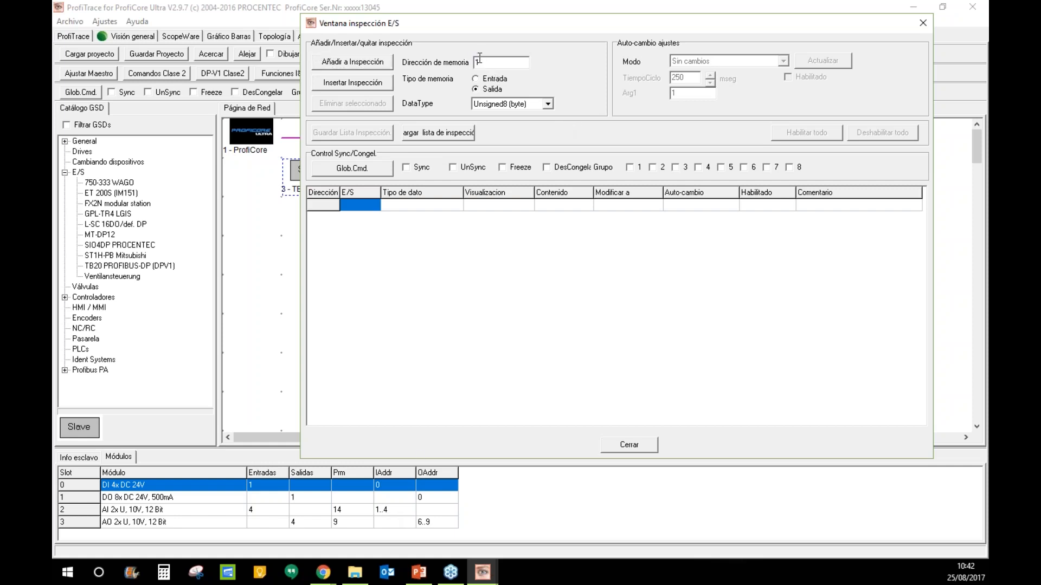
pyautogui.click(354, 66)
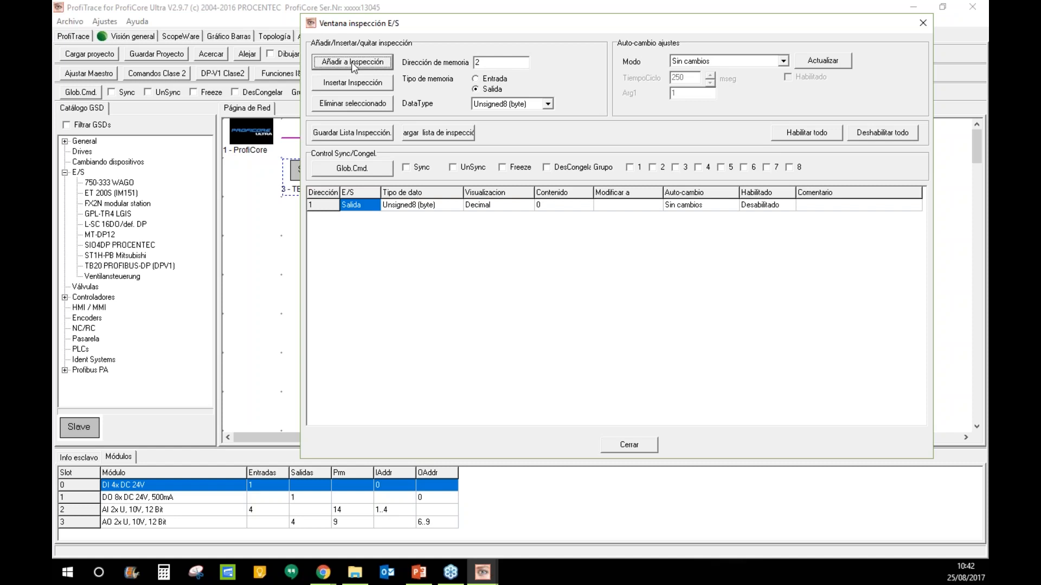
# - Add input byte 2 to the inspection list and select its row
pyautogui.click(475, 79)
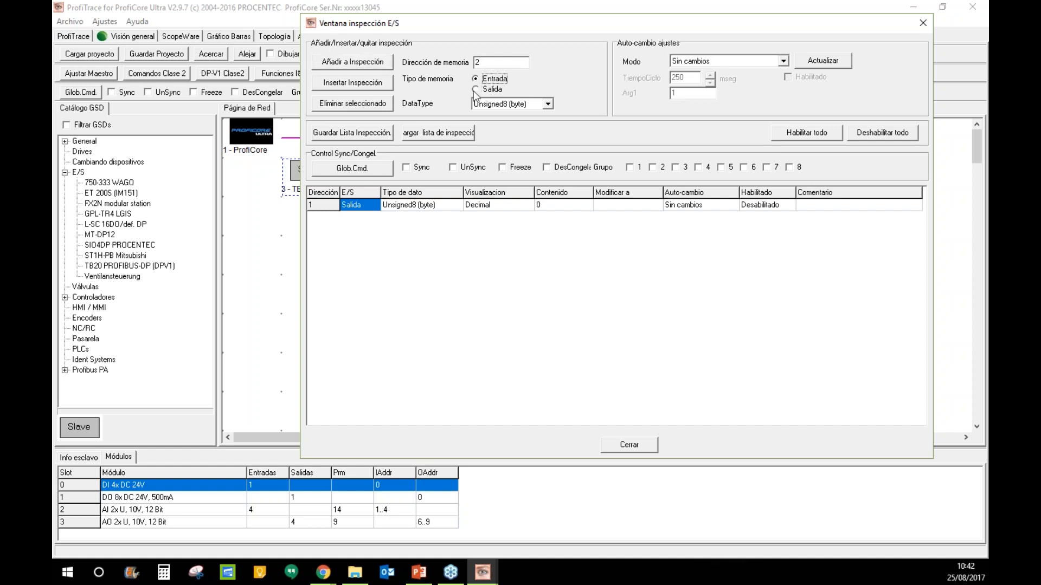
pyautogui.click(367, 67)
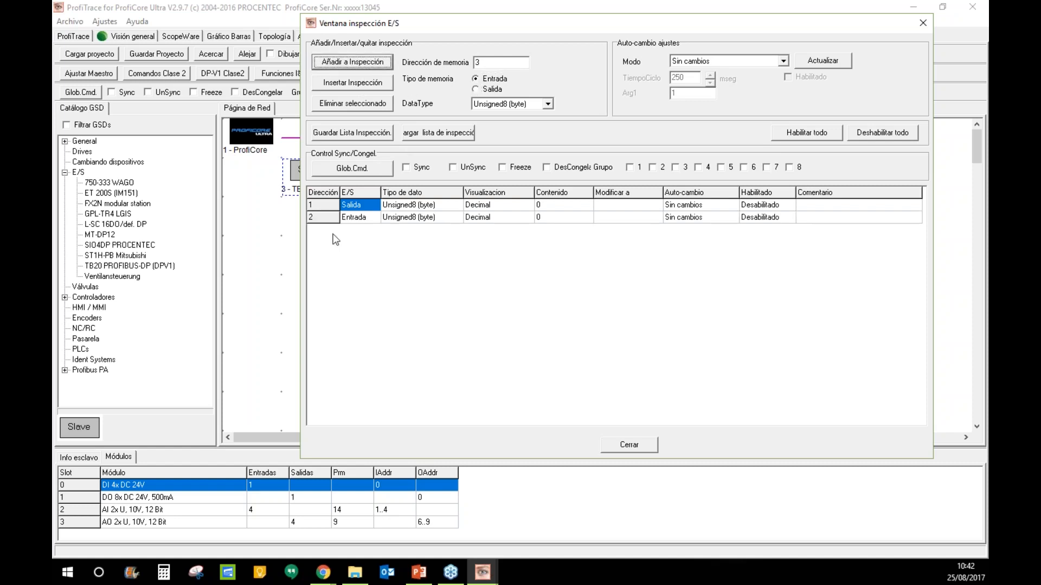
pyautogui.click(563, 218)
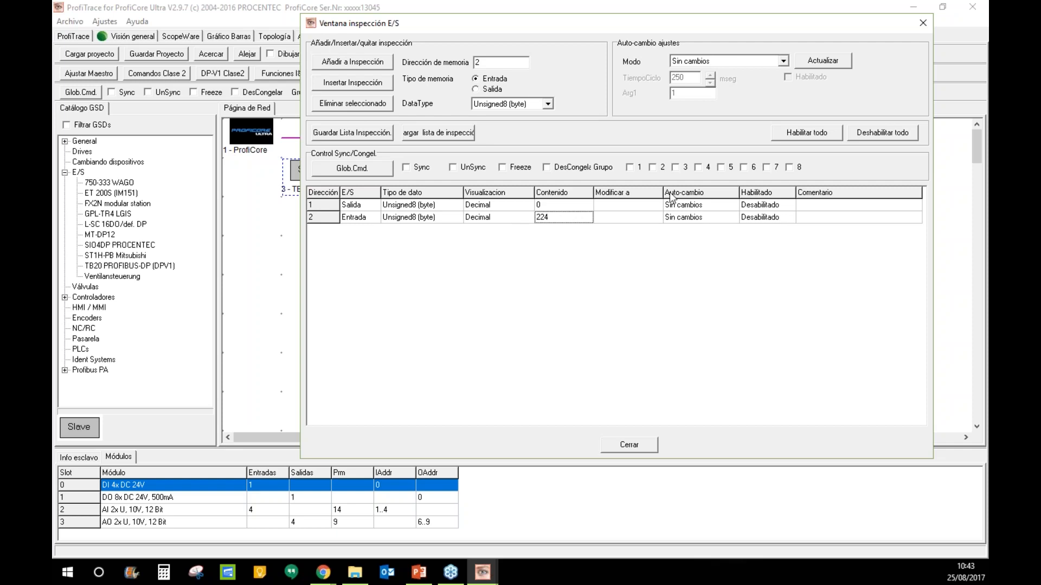
# - Set input byte 2's Visualizacion format to Binario
pyautogui.click(853, 219)
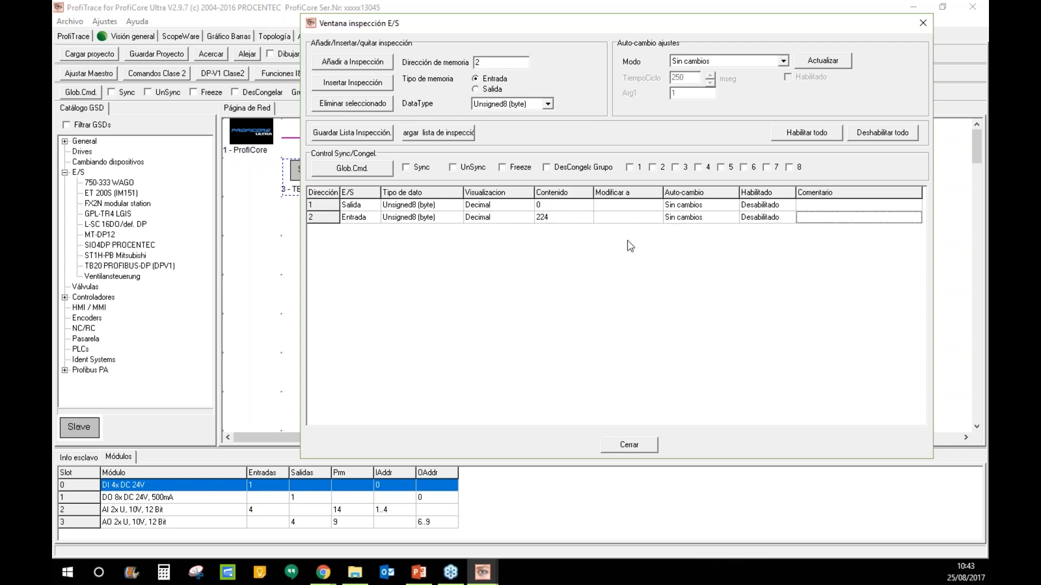
pyautogui.click(502, 218)
pyautogui.click(526, 218)
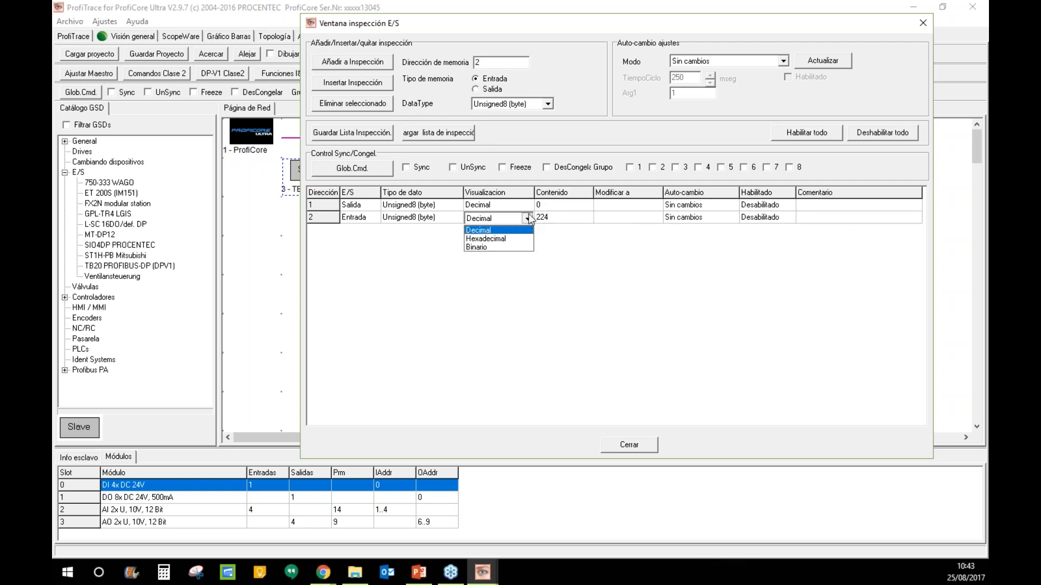
pyautogui.click(511, 248)
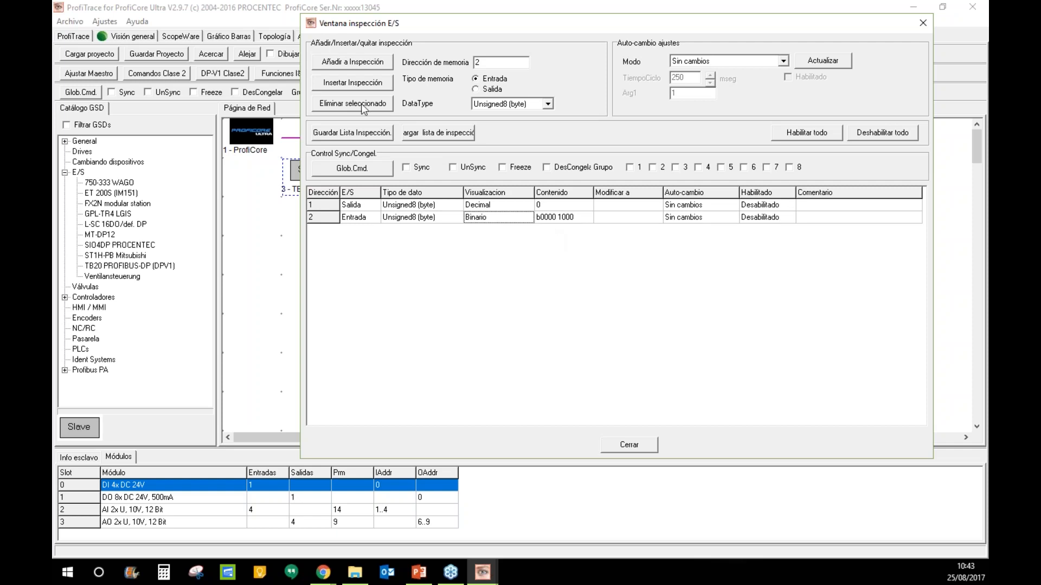
# - Add input byte 0 to the inspection list and select its value
pyautogui.click(478, 62)
pyautogui.write('0')
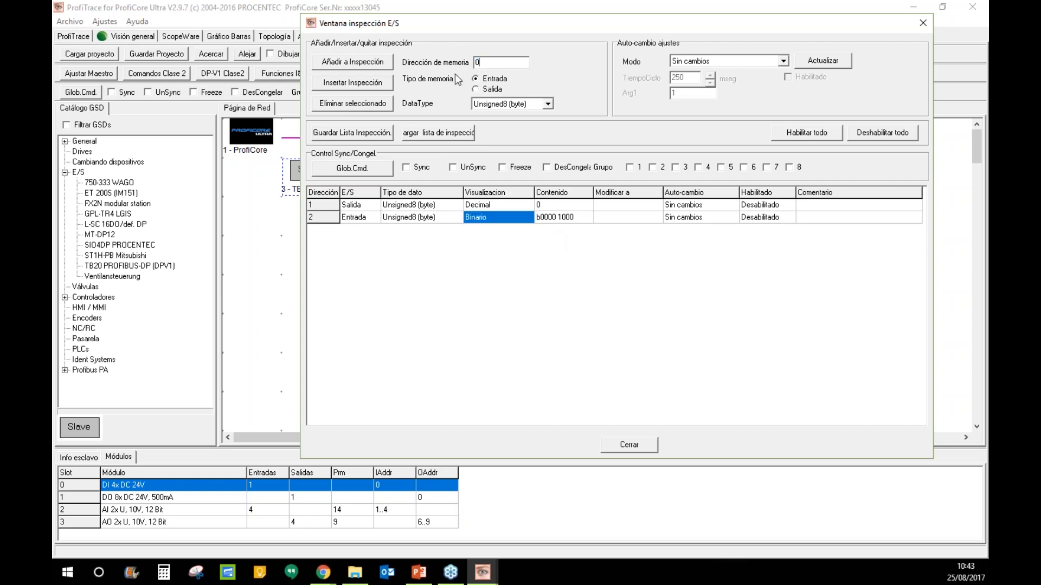
pyautogui.click(359, 64)
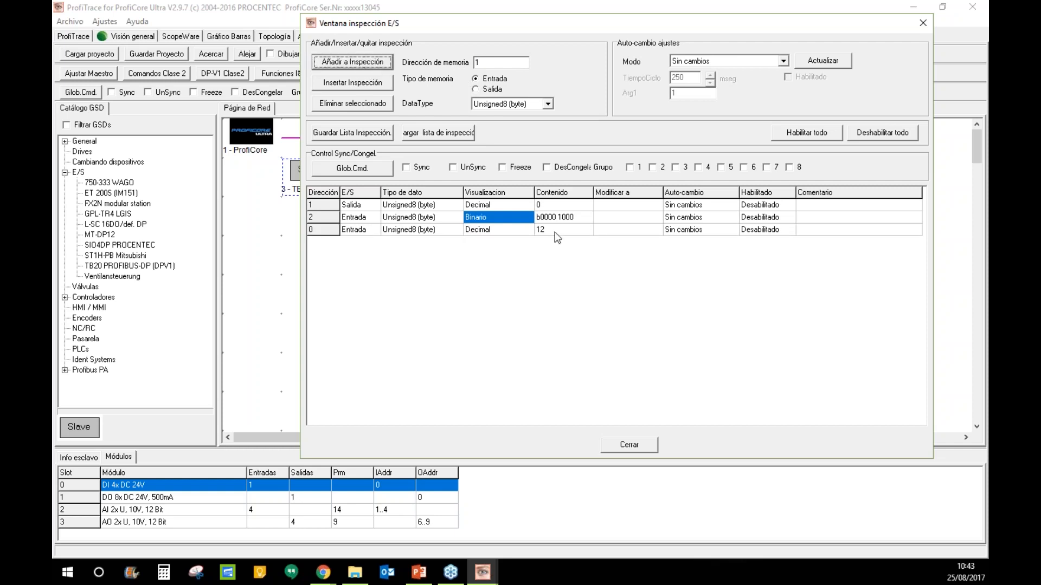
pyautogui.click(555, 231)
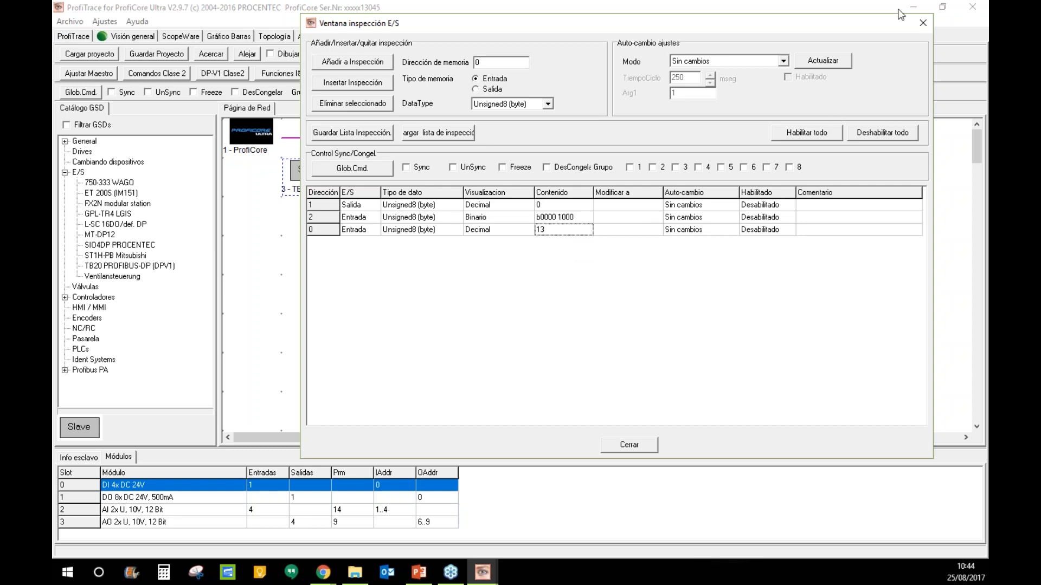
# - Close the I/O inspection window, set the DP-V1 Class 2 station address to 2, then close it
pyautogui.click(925, 26)
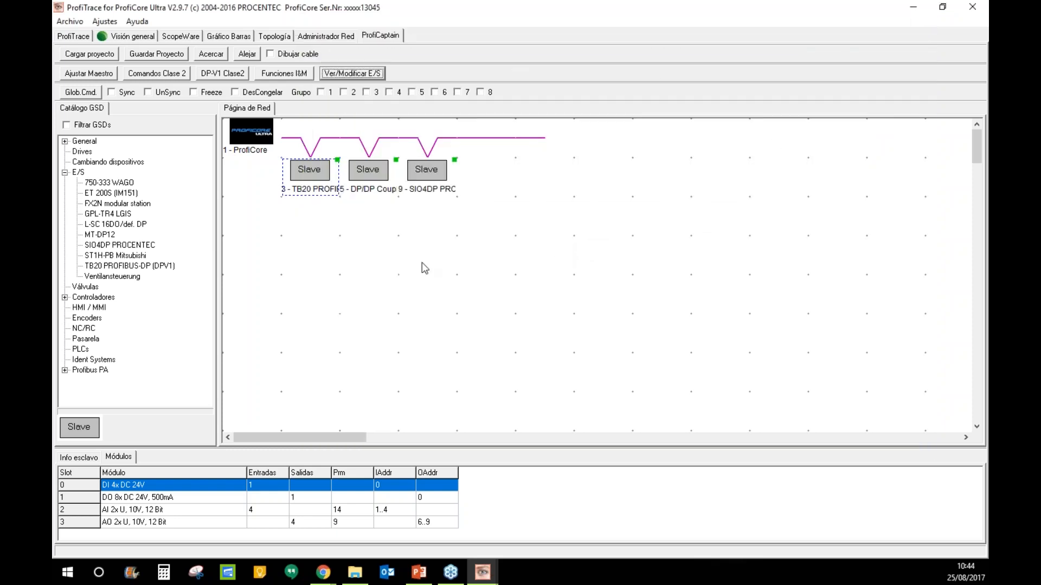
pyautogui.click(221, 74)
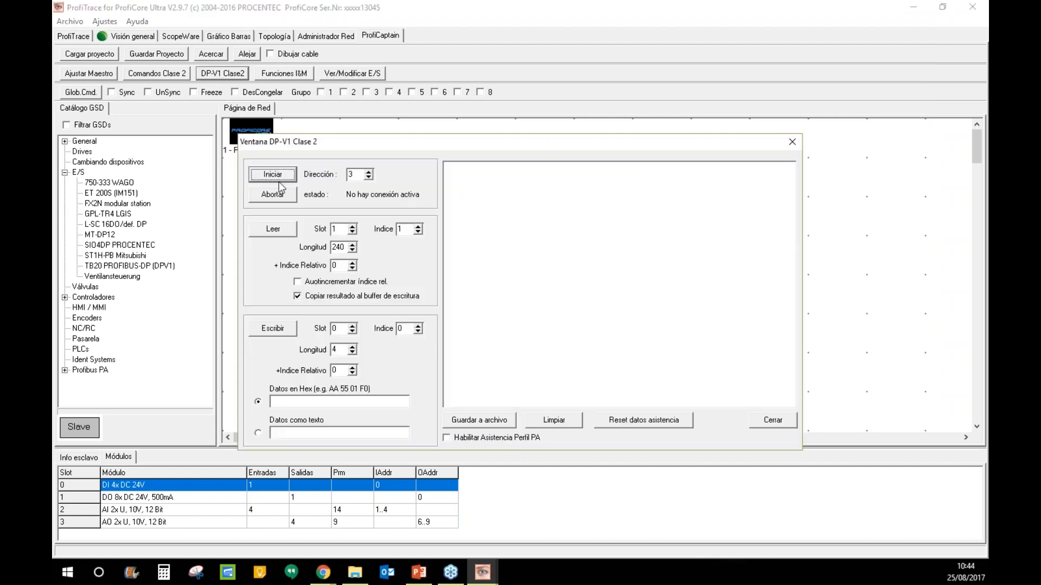
pyautogui.doubleClick(351, 174)
pyautogui.write('1')
pyautogui.click(369, 172)
pyautogui.click(793, 143)
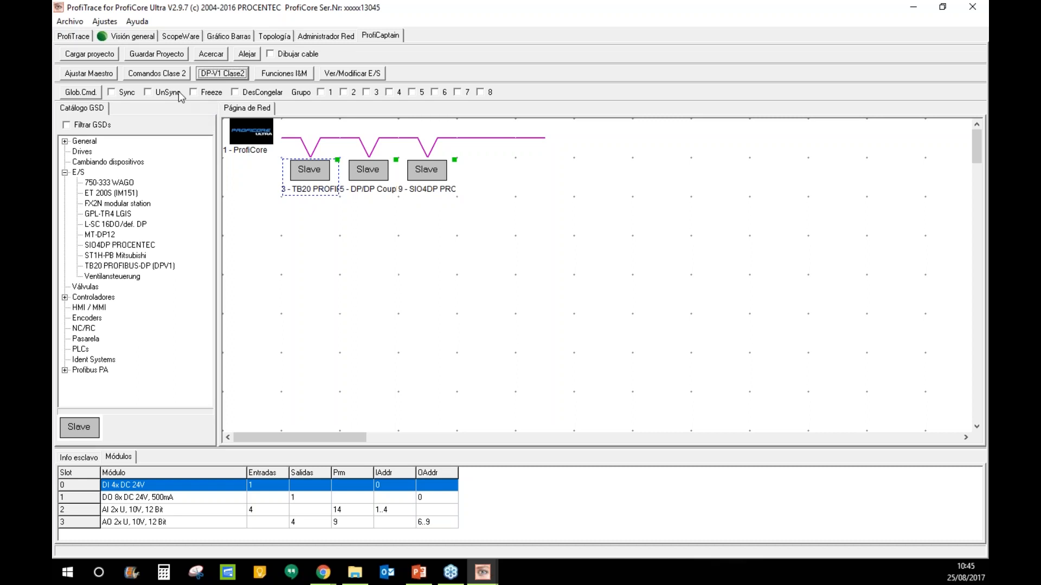
# - Run Inicio scan in Comandos Clase 2, then open and close the I&M functions window
pyautogui.click(171, 74)
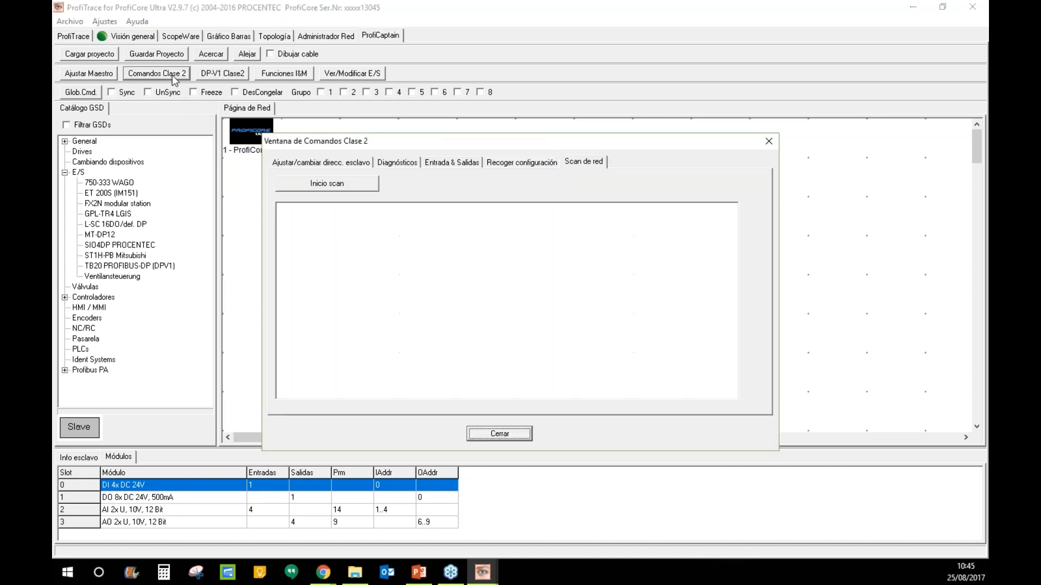
pyautogui.click(359, 188)
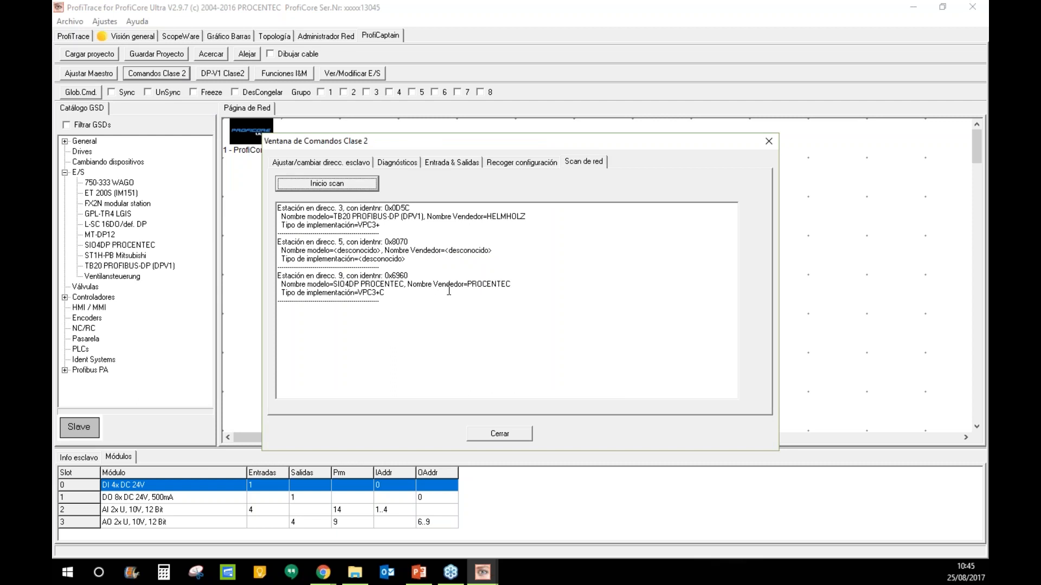
pyautogui.click(766, 140)
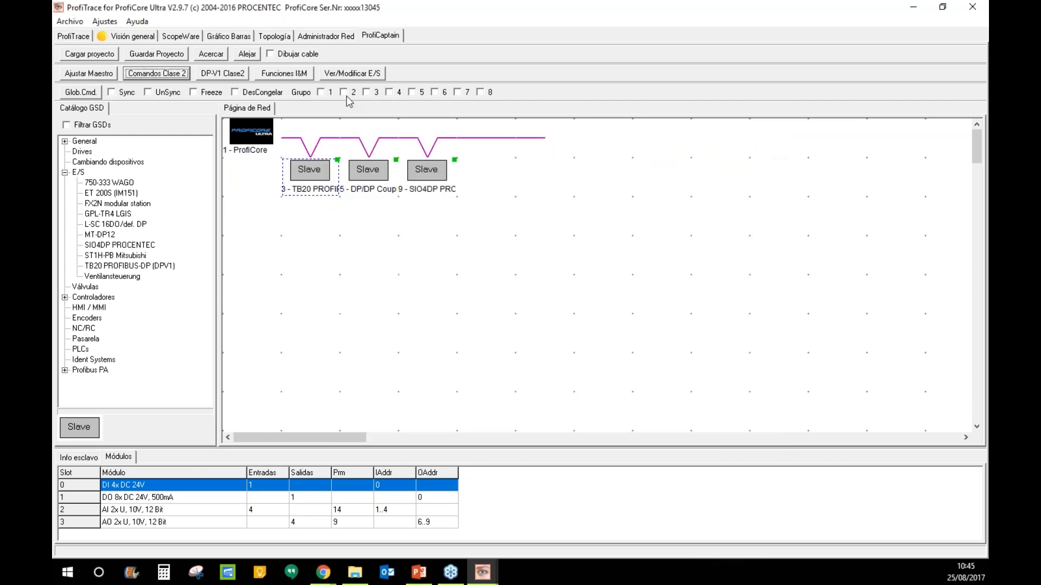
pyautogui.click(278, 77)
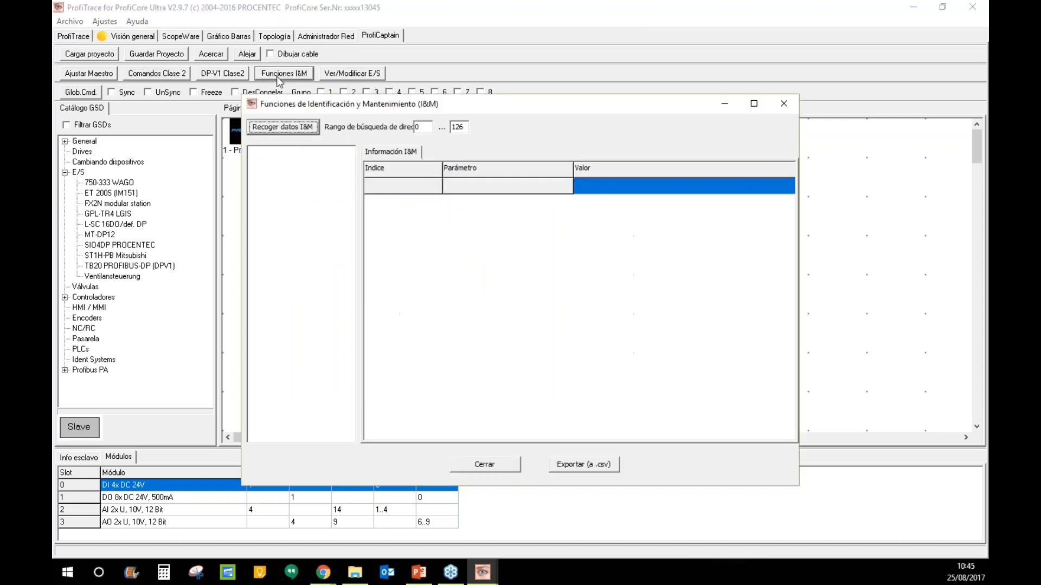
pyautogui.click(783, 103)
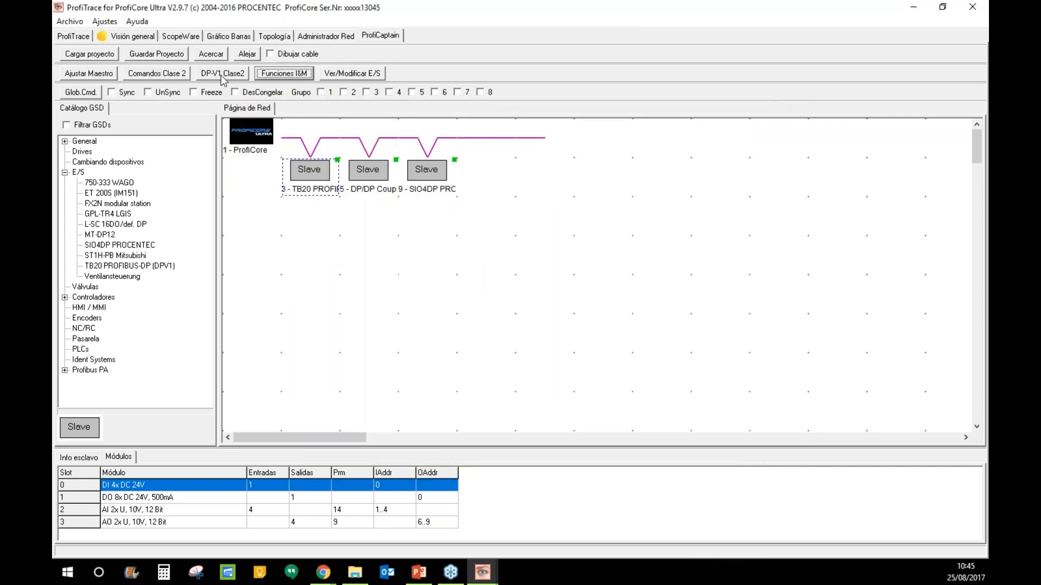
# - Open and close the DP-V1 Class 2 window, then open Ajustar Maestro showing Operar mode
pyautogui.click(220, 75)
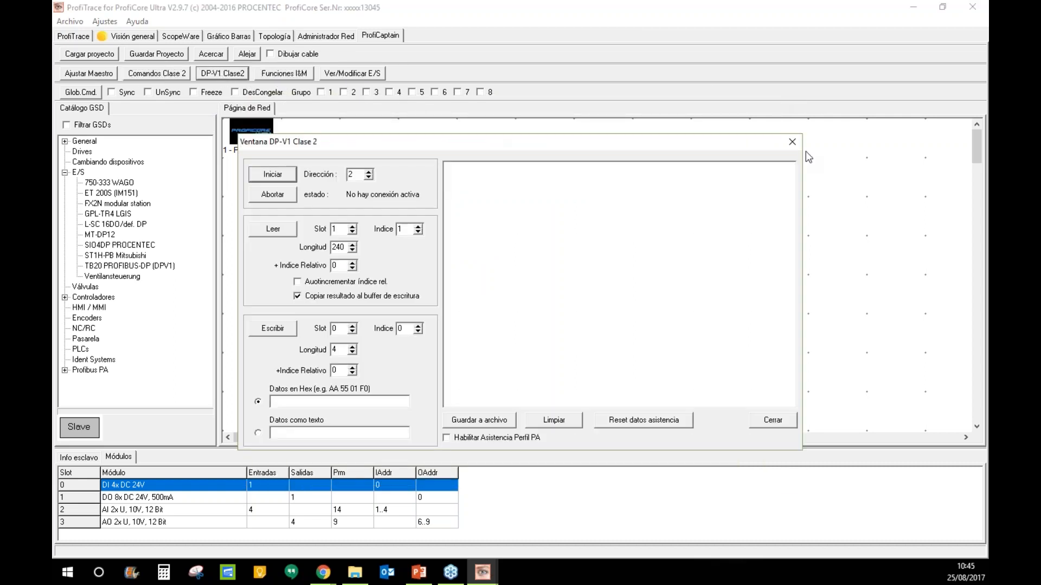
pyautogui.click(792, 142)
pyautogui.click(91, 75)
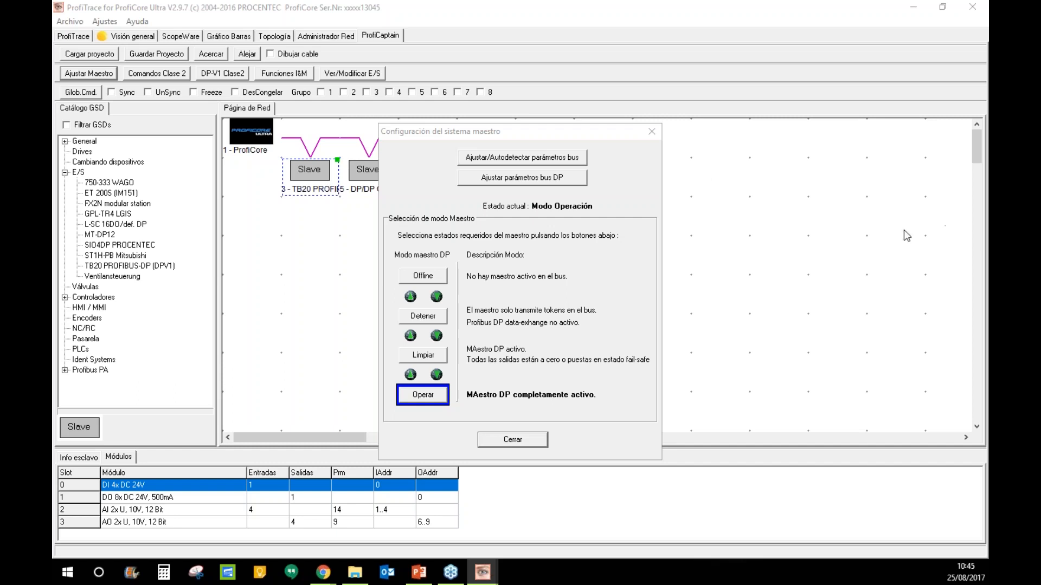
# - Close the Configuración del sistema maestro dialog with Cerrar
pyautogui.click(651, 132)
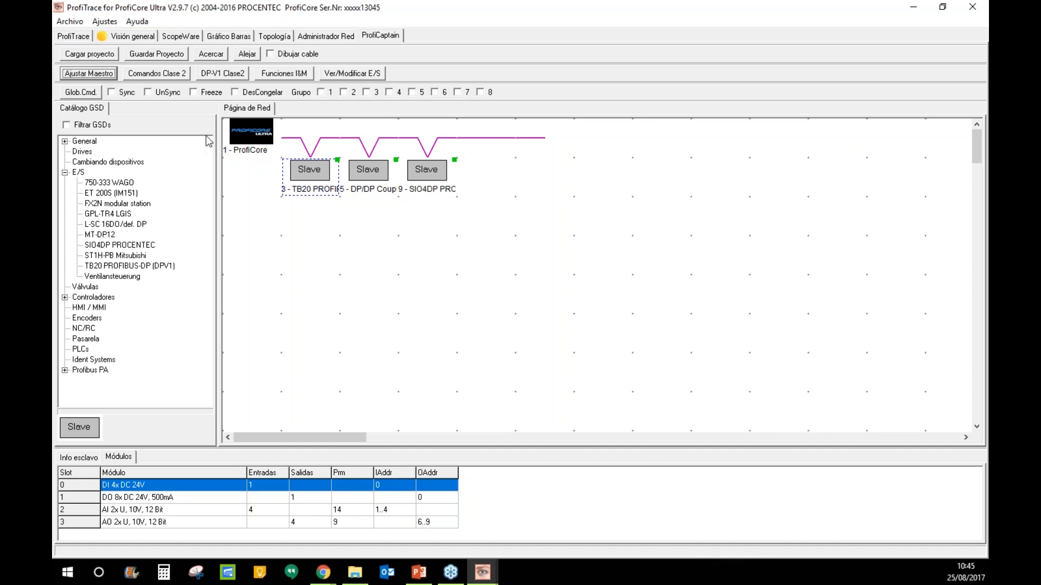
# - Open Comandos Clase 2, view the slave address change tab, and close it
pyautogui.click(180, 77)
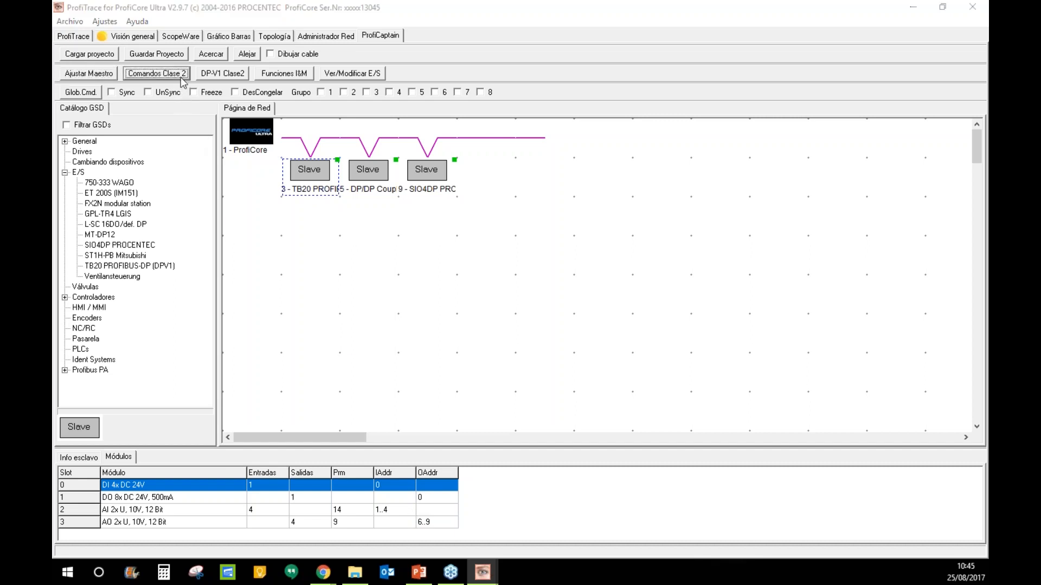
pyautogui.click(352, 163)
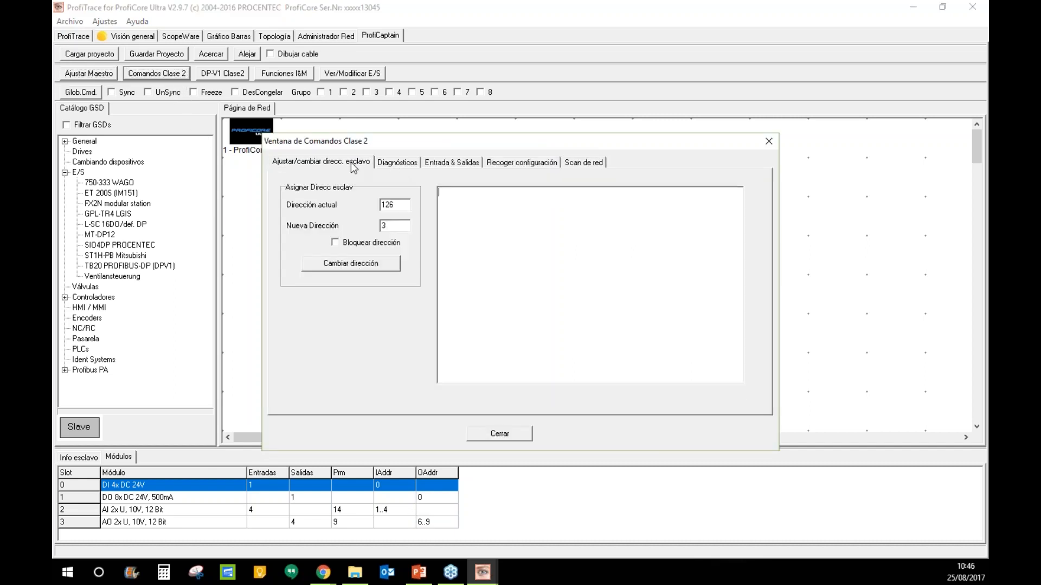
pyautogui.click(769, 141)
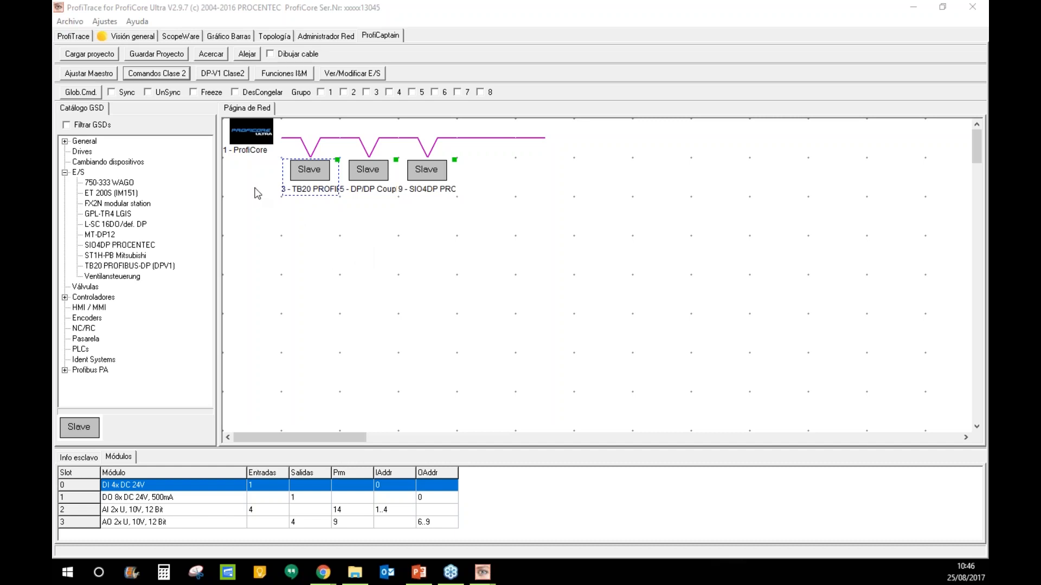
# - Reopen Comandos Clase 2, review the address settings, then view scan results for stations 3, 5 and 9
pyautogui.click(169, 78)
pyautogui.moveTo(418, 142); pyautogui.dragTo(526, 116)
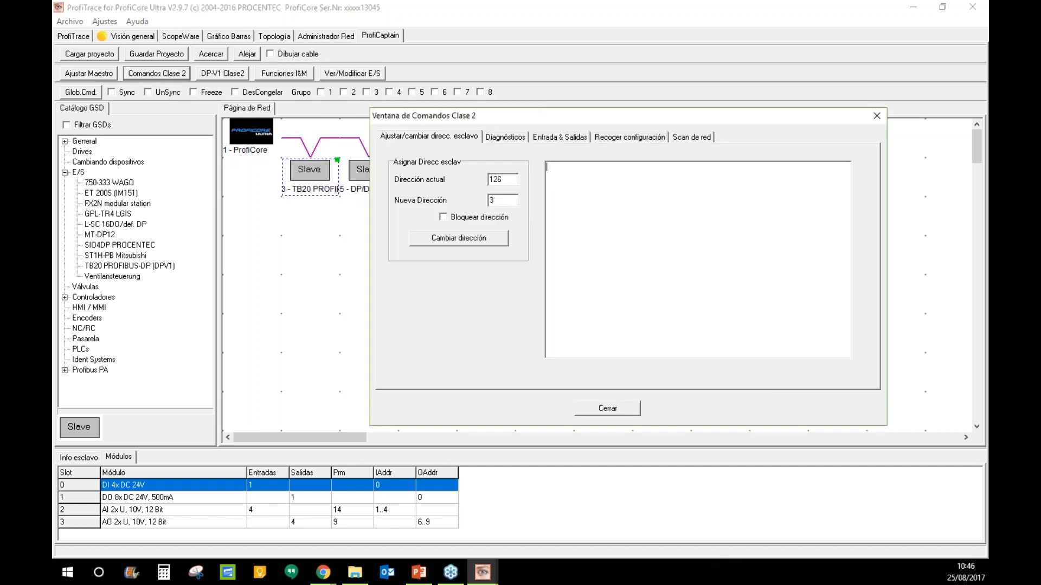
pyautogui.click(398, 138)
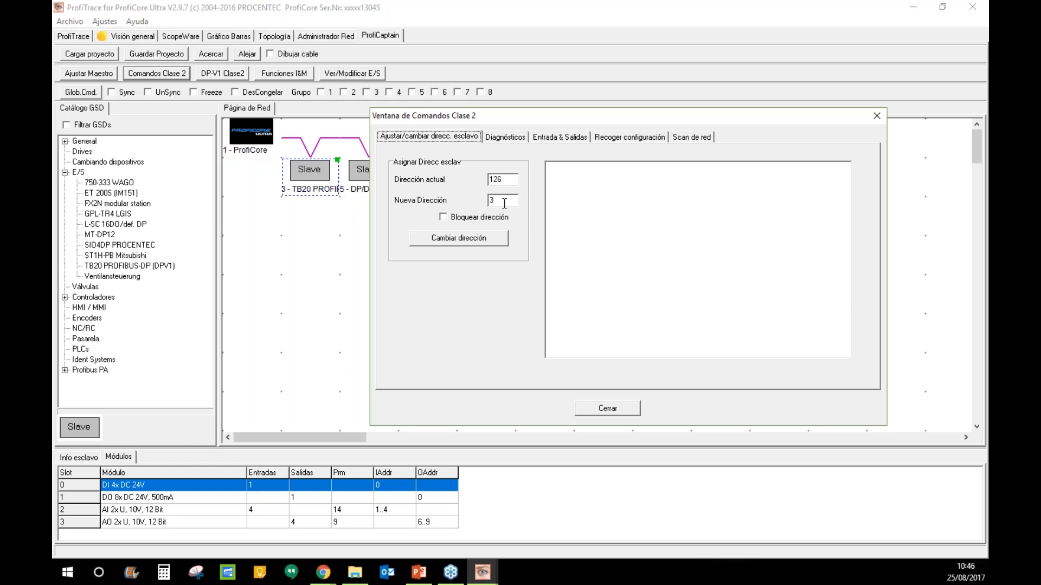
pyautogui.moveTo(508, 179); pyautogui.dragTo(480, 208)
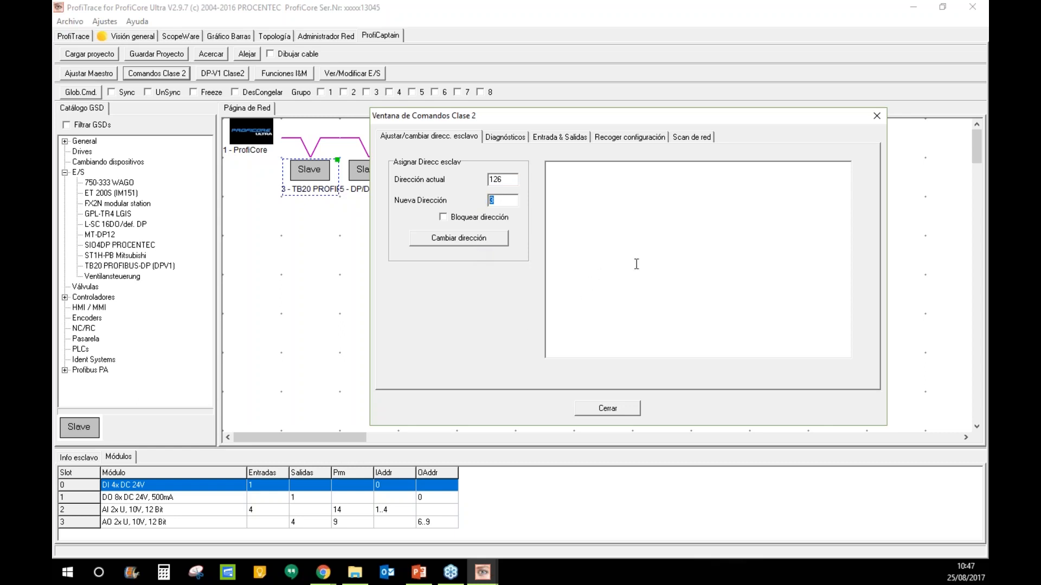
pyautogui.click(688, 136)
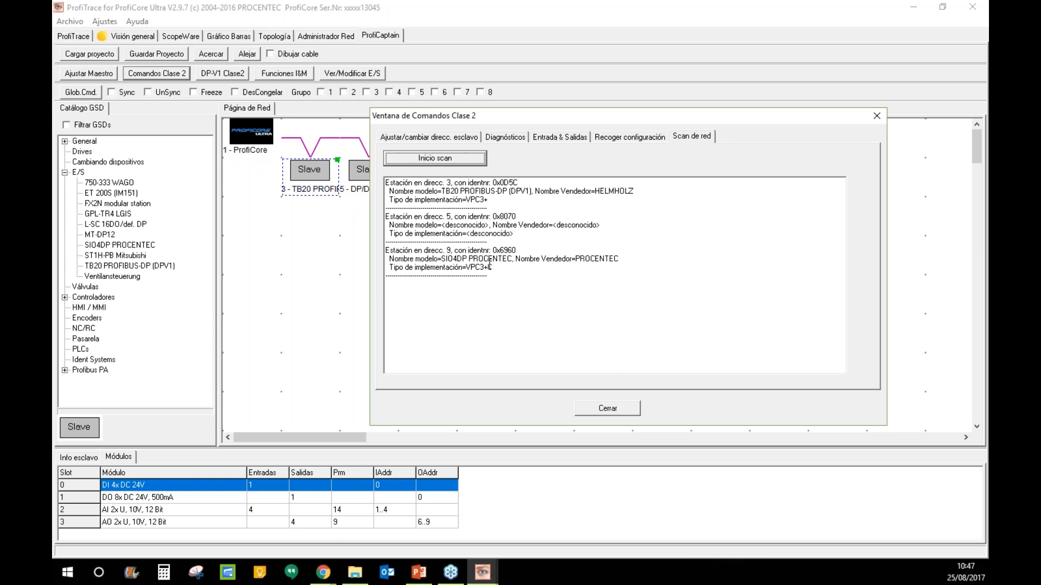
# - Select all the scan results text, then close the Ventana de Comandos Clase 2
pyautogui.moveTo(514, 277); pyautogui.dragTo(386, 183)
pyautogui.click(516, 282)
pyautogui.moveTo(517, 282); pyautogui.dragTo(382, 180)
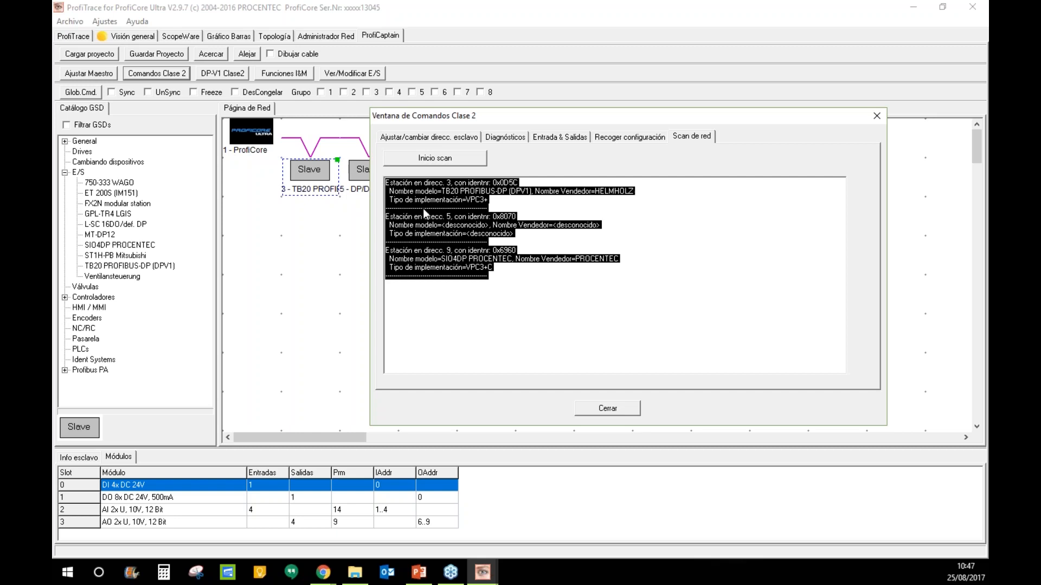
pyautogui.click(881, 117)
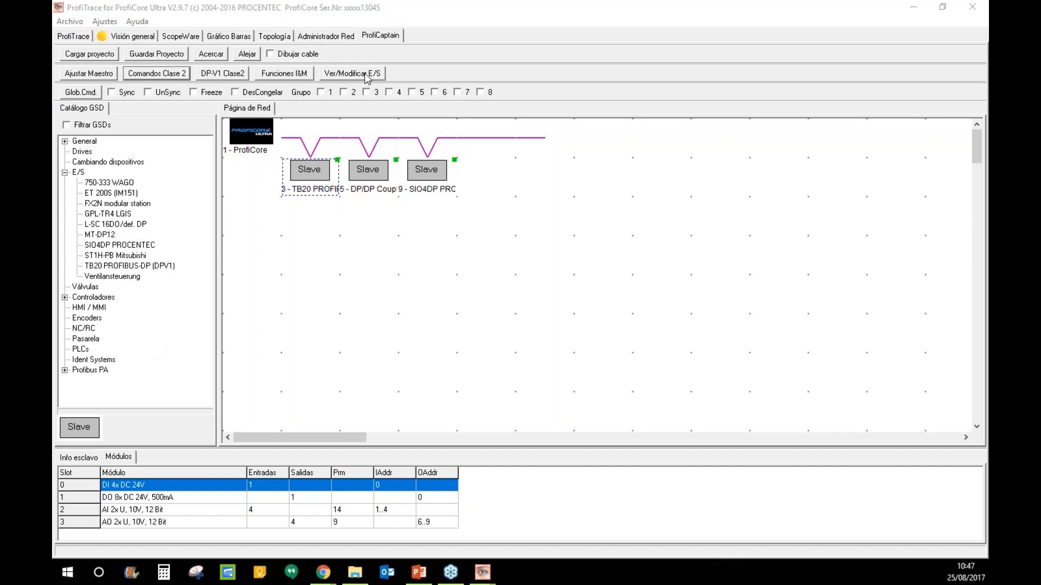
pyautogui.click(178, 73)
pyautogui.click(697, 137)
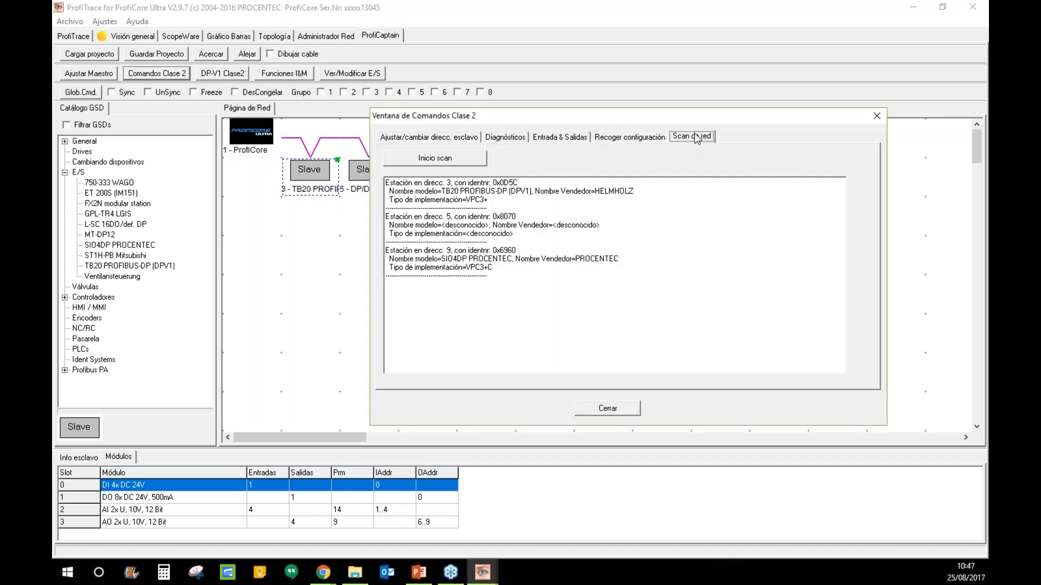
pyautogui.click(440, 158)
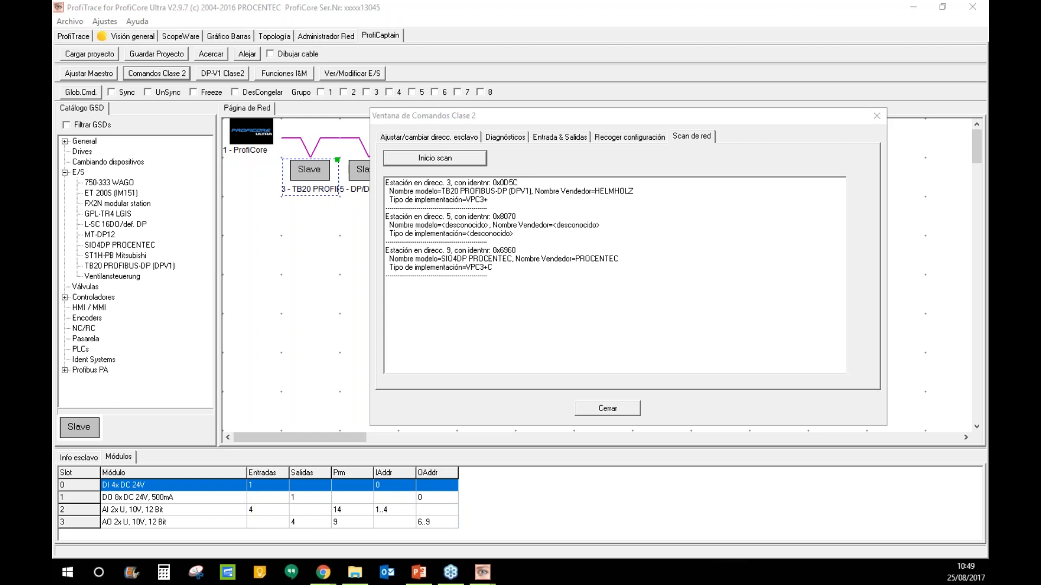
pyautogui.click(877, 116)
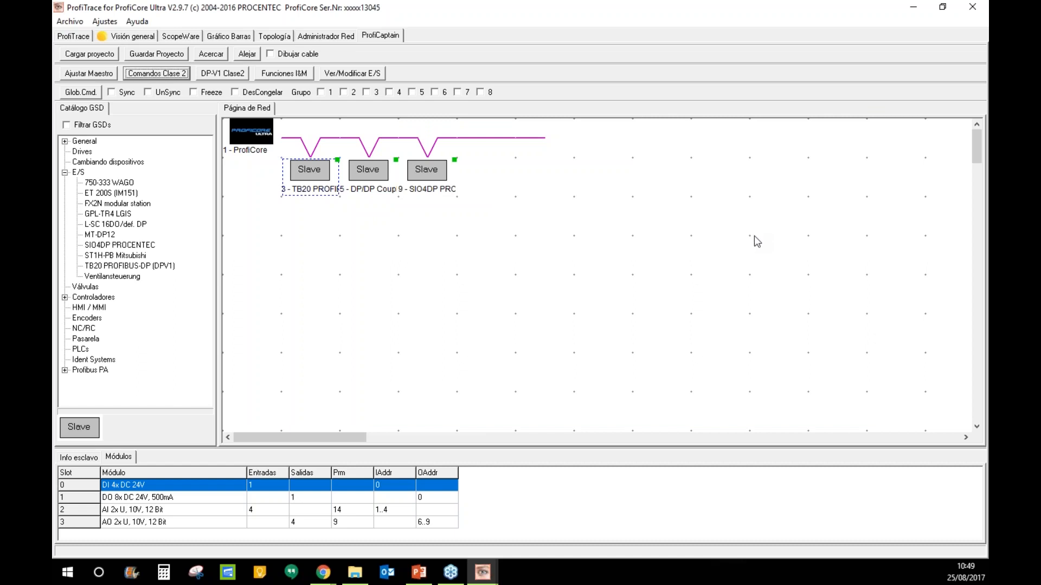
# - Return to the ProfiTrace live list and open Ayuda > Herramienta info licencia
pyautogui.click(82, 37)
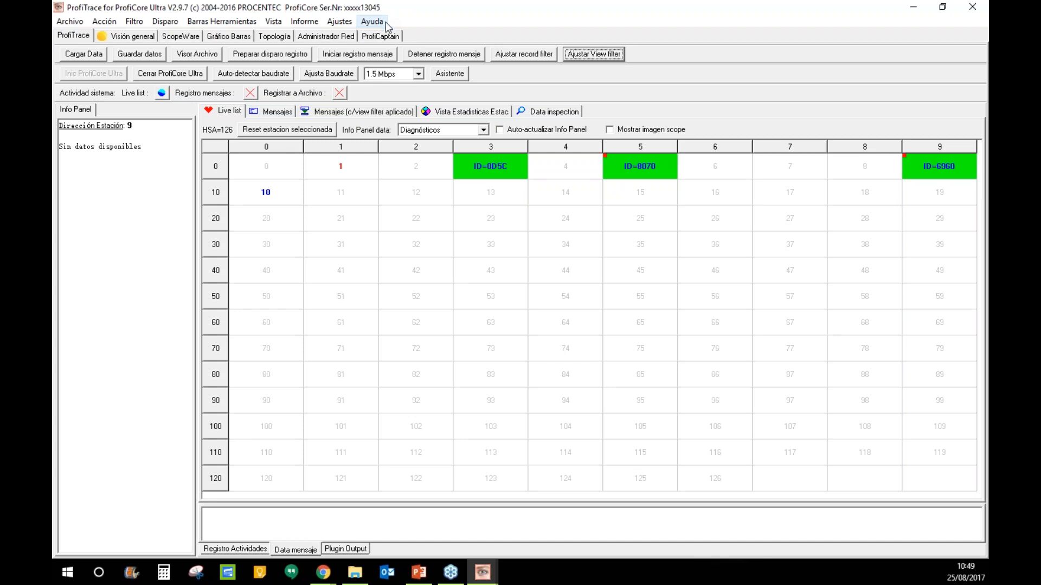
pyautogui.click(371, 21)
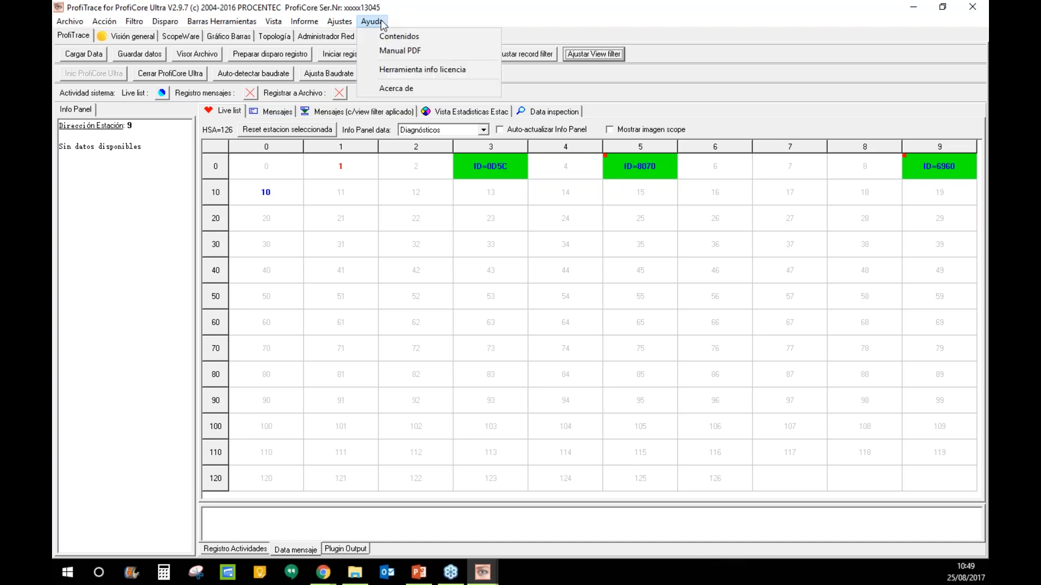
pyautogui.click(397, 69)
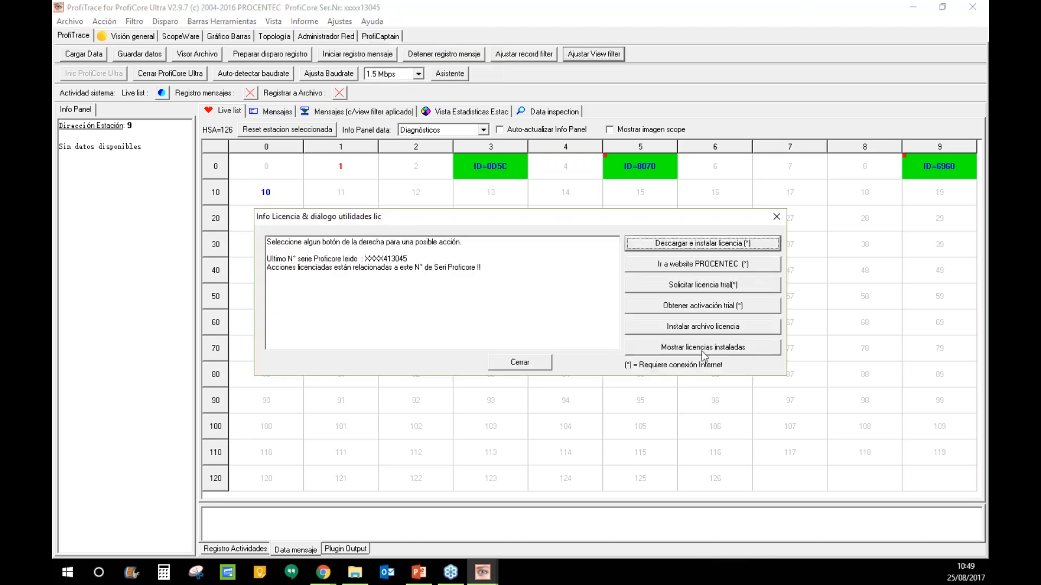
# - Show the installed licences and highlight the first licence's features, including ProfiTrace
pyautogui.click(674, 352)
pyautogui.moveTo(614, 251)
pyautogui.mouseDown()
pyautogui.moveTo(614, 315)
pyautogui.moveTo(613, 256)
pyautogui.mouseUp()
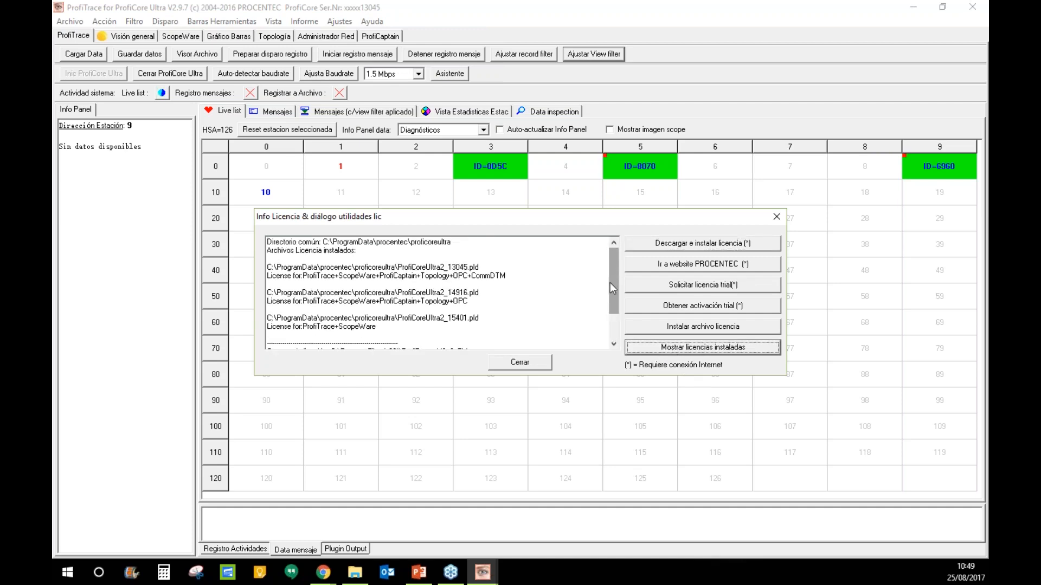
pyautogui.moveTo(614, 278); pyautogui.dragTo(504, 284)
pyautogui.click(504, 283)
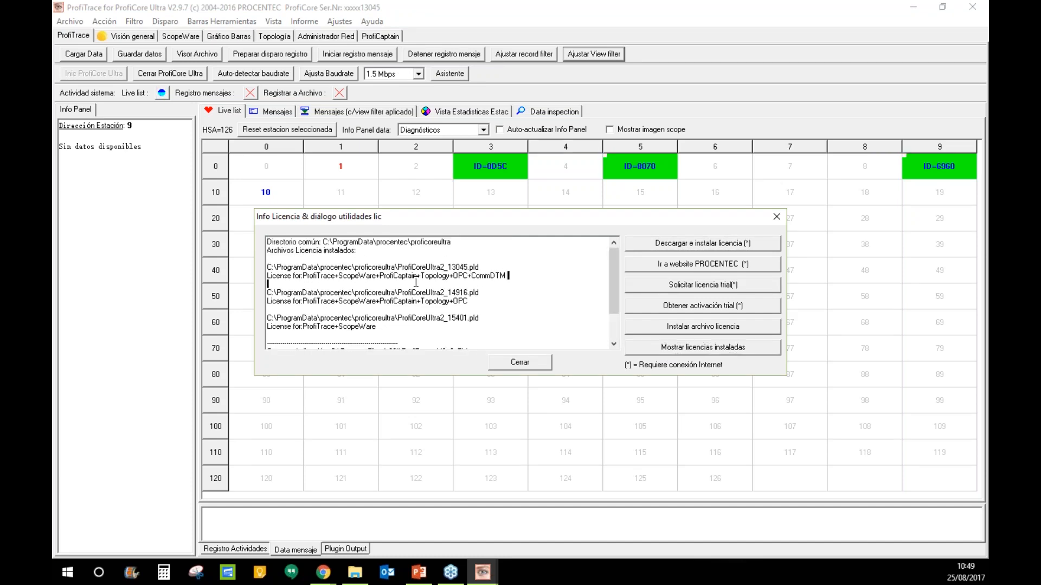
pyautogui.keyDown('shift'); pyautogui.click(316, 276); pyautogui.keyUp('shift')
pyautogui.keyDown('shift'); pyautogui.click(314, 276); pyautogui.keyUp('shift')
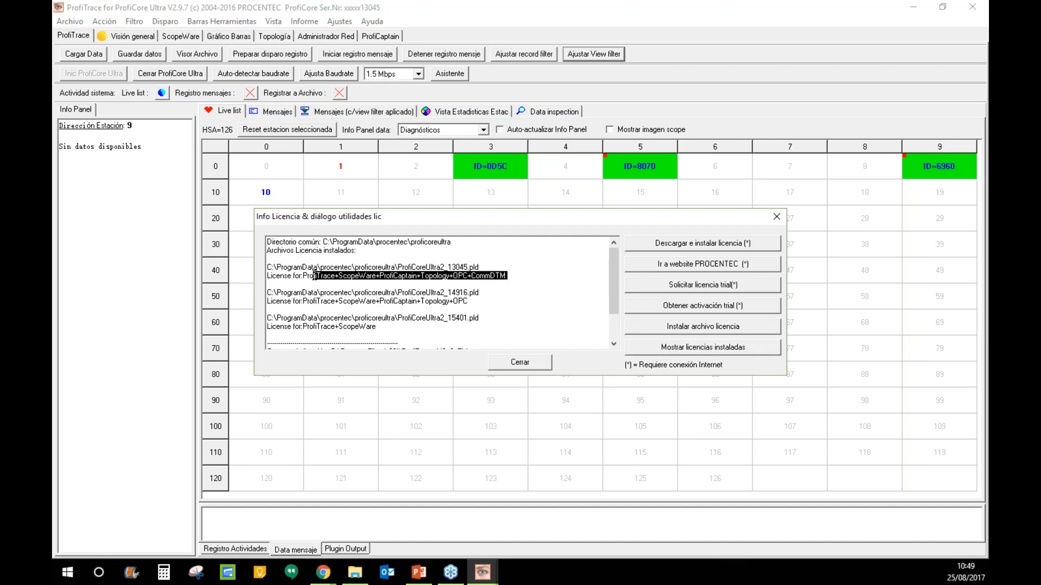
pyautogui.click(381, 333)
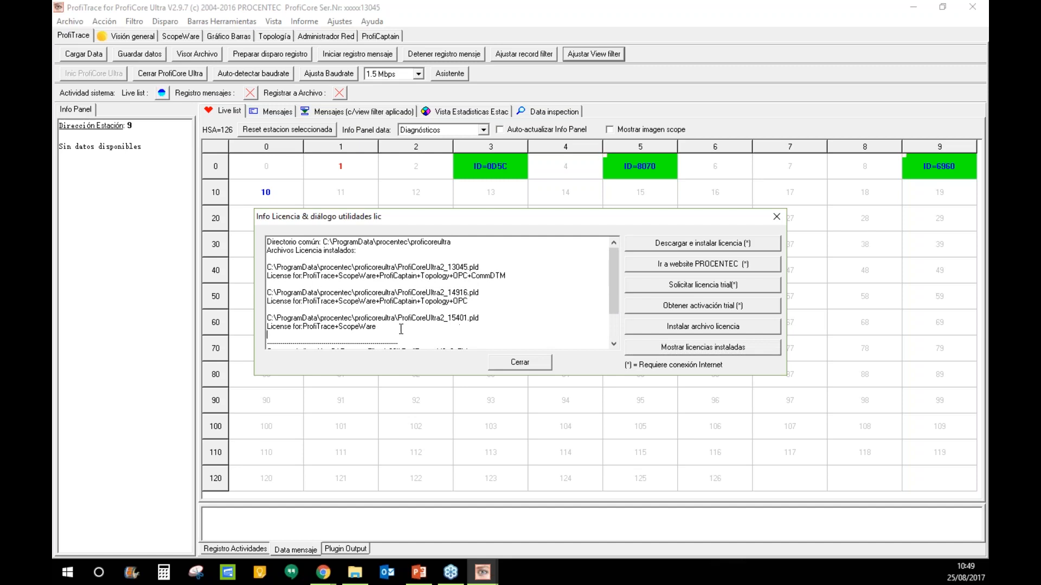
# - Highlight the third, second and first licences' feature lists, ending on the CommDTM feature
pyautogui.moveTo(378, 327); pyautogui.dragTo(308, 320)
pyautogui.click(473, 301)
pyautogui.moveTo(473, 302); pyautogui.dragTo(302, 303)
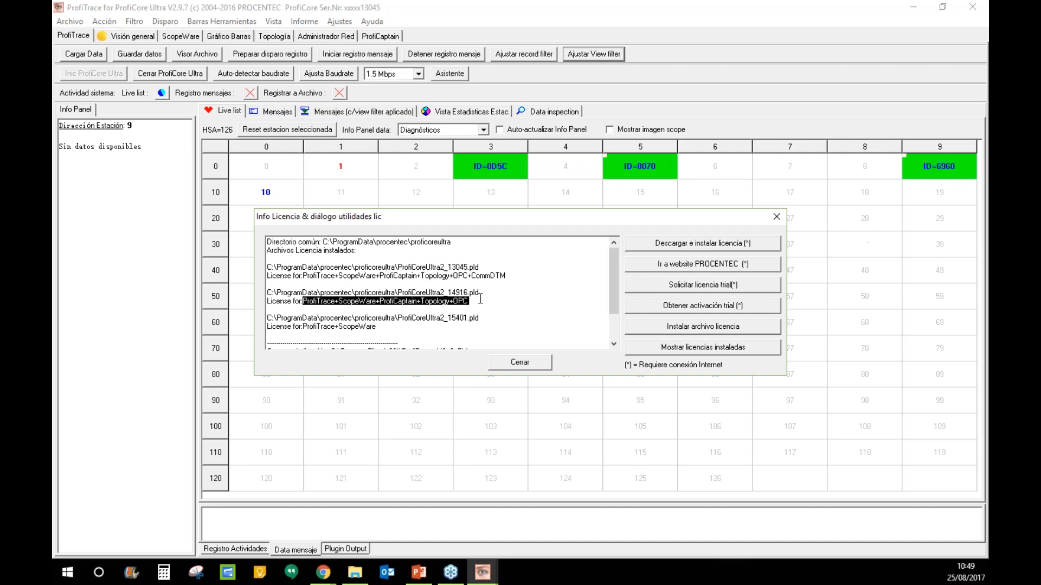
pyautogui.moveTo(514, 276); pyautogui.dragTo(302, 275)
pyautogui.click(523, 307)
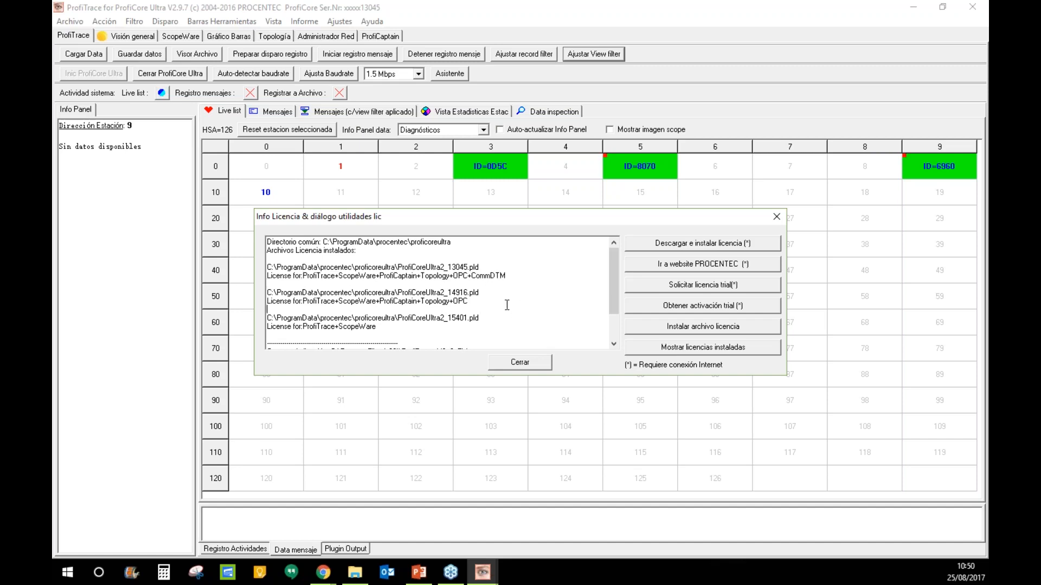
pyautogui.click(507, 277)
pyautogui.doubleClick(473, 280)
pyautogui.click(693, 331)
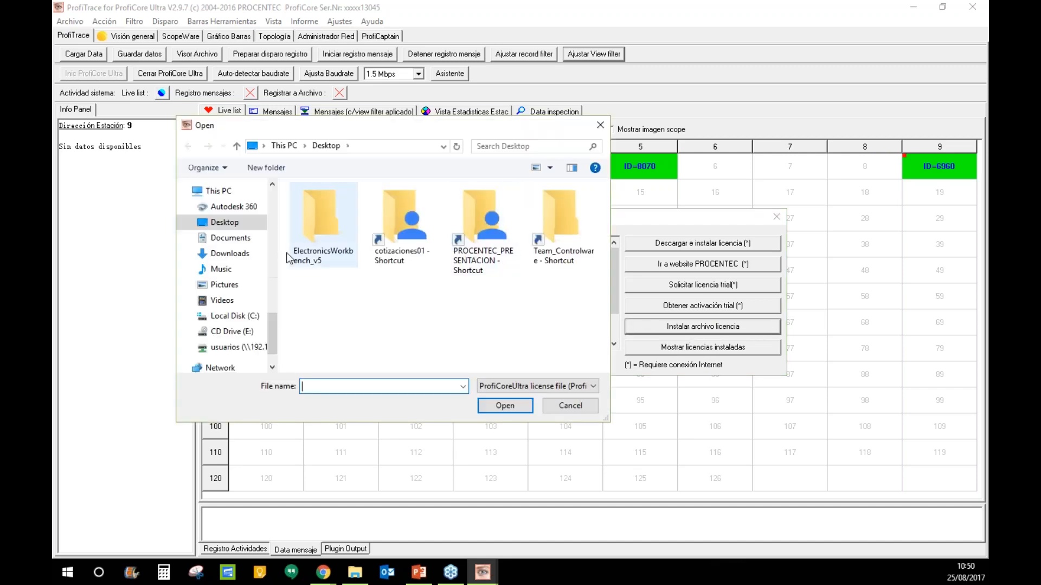
pyautogui.moveTo(268, 233)
pyautogui.mouseDown()
pyautogui.moveTo(269, 190)
pyautogui.moveTo(268, 212)
pyautogui.mouseUp()
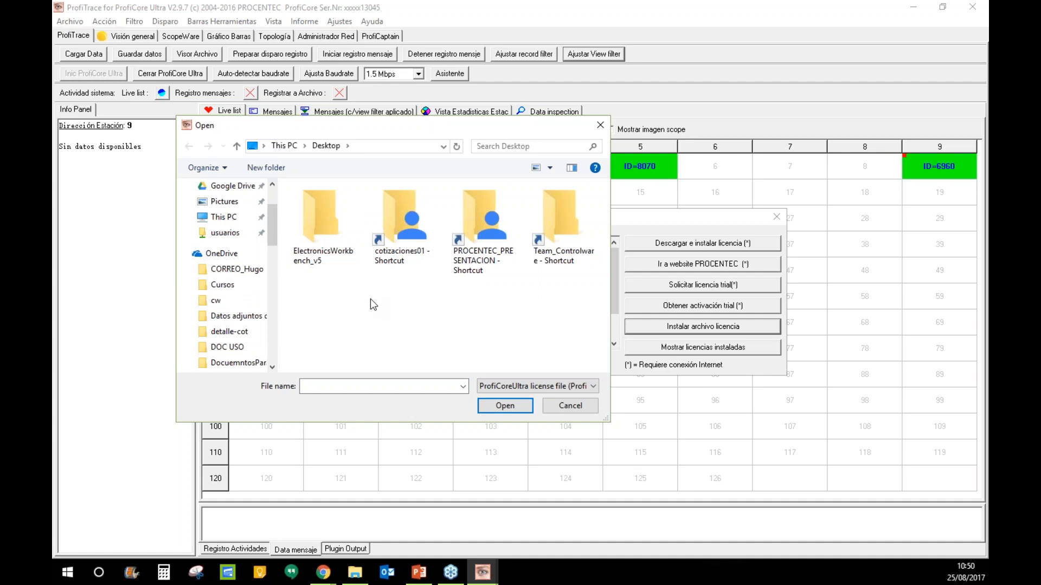
pyautogui.click(600, 126)
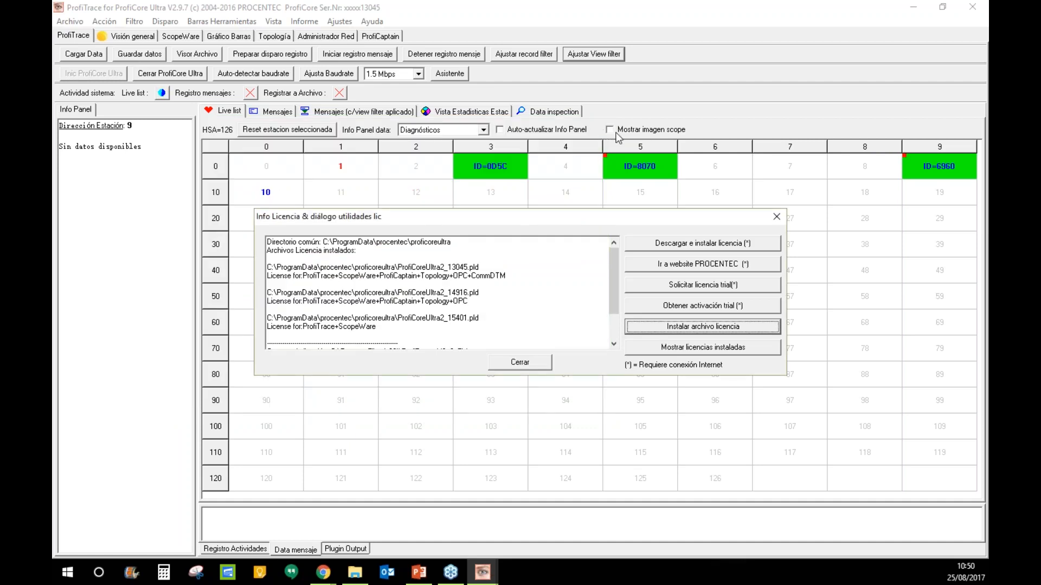
pyautogui.click(776, 217)
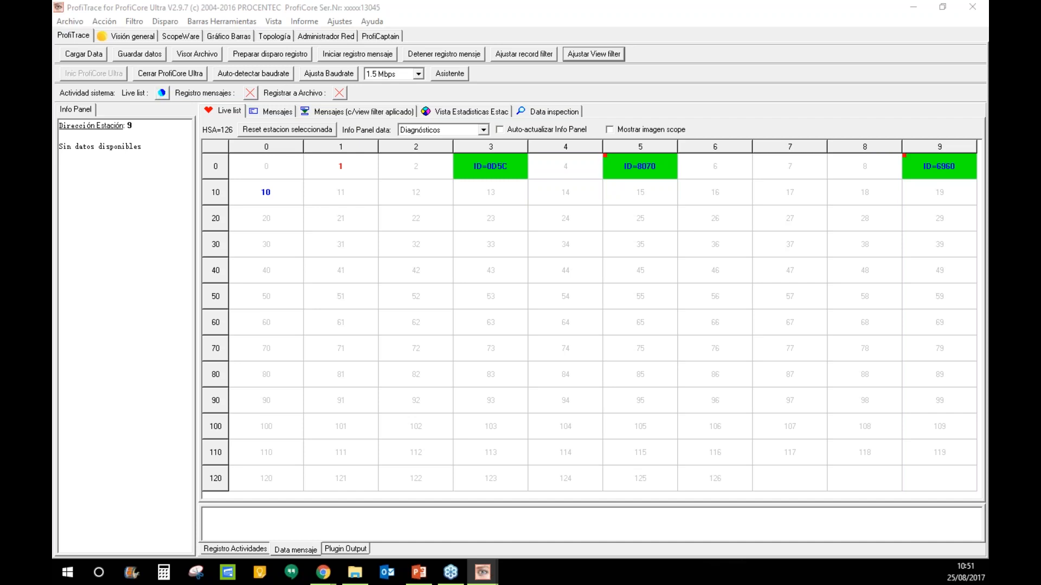
pyautogui.hotkey('alt', 'Tab')
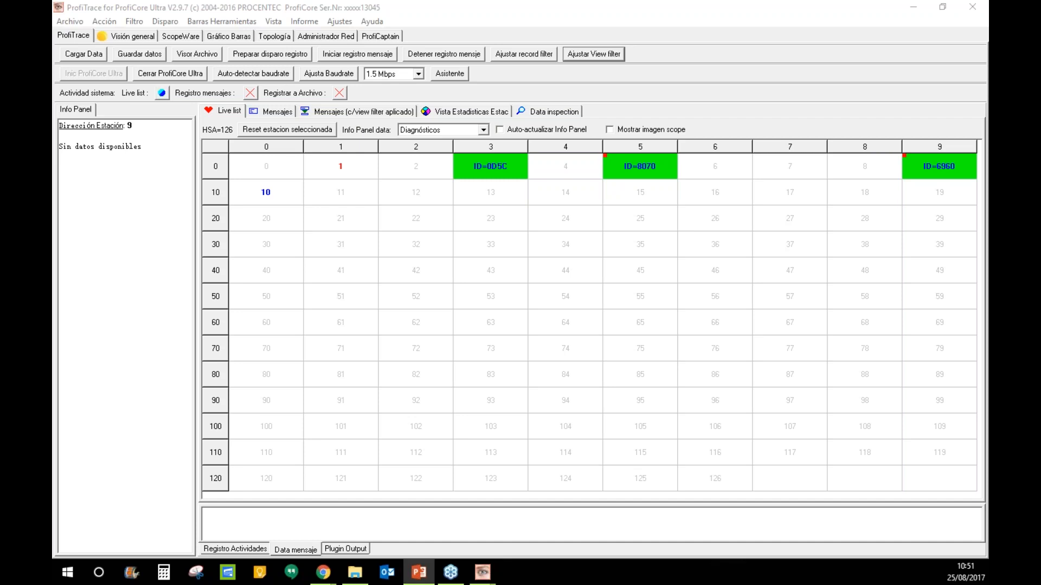